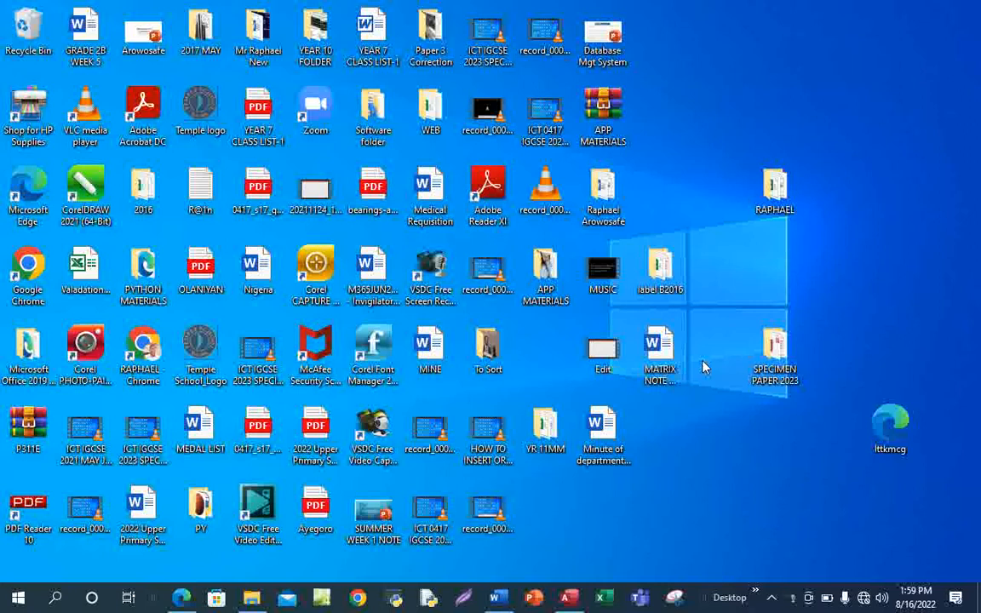
Bring up the exam paper PDF in Edge and settle on question 23 on page 8.
{"action": "mouse_move", "coordinate": [182, 595]}
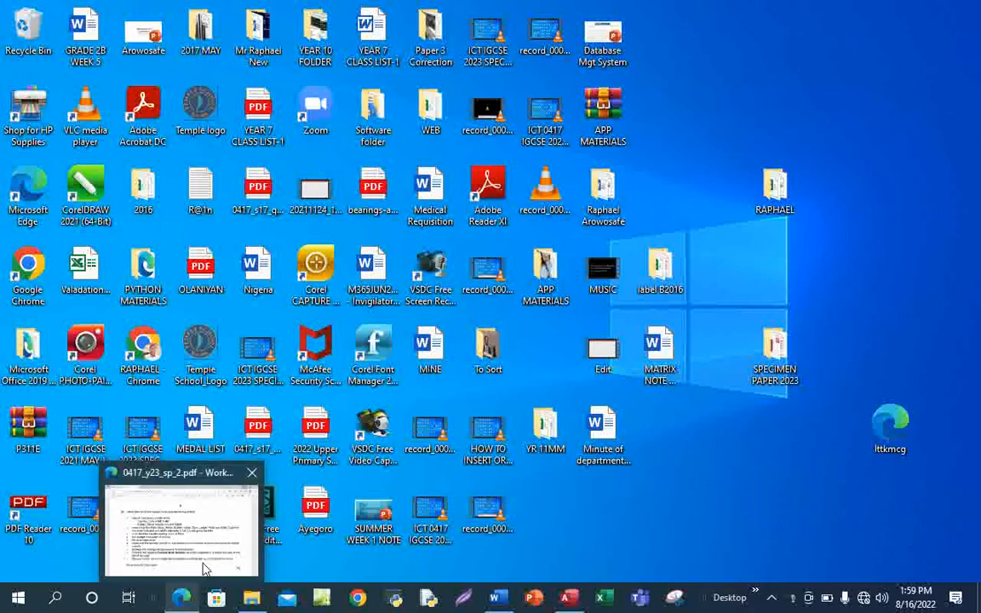
{"action": "left_click", "coordinate": [213, 552]}
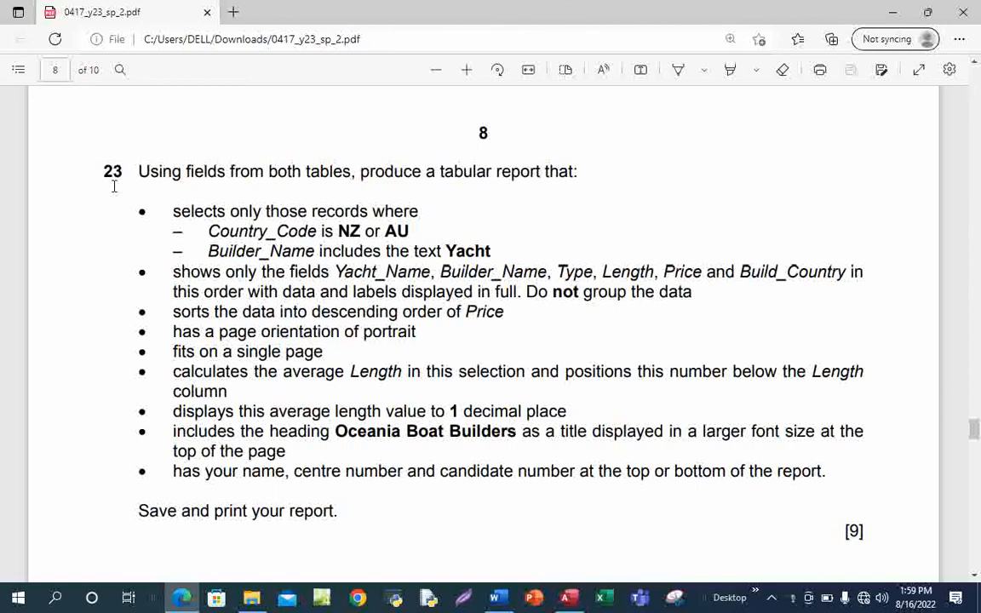
{"action": "scroll", "coordinate": [276, 316], "scroll_direction": "up", "scroll_amount": 8}
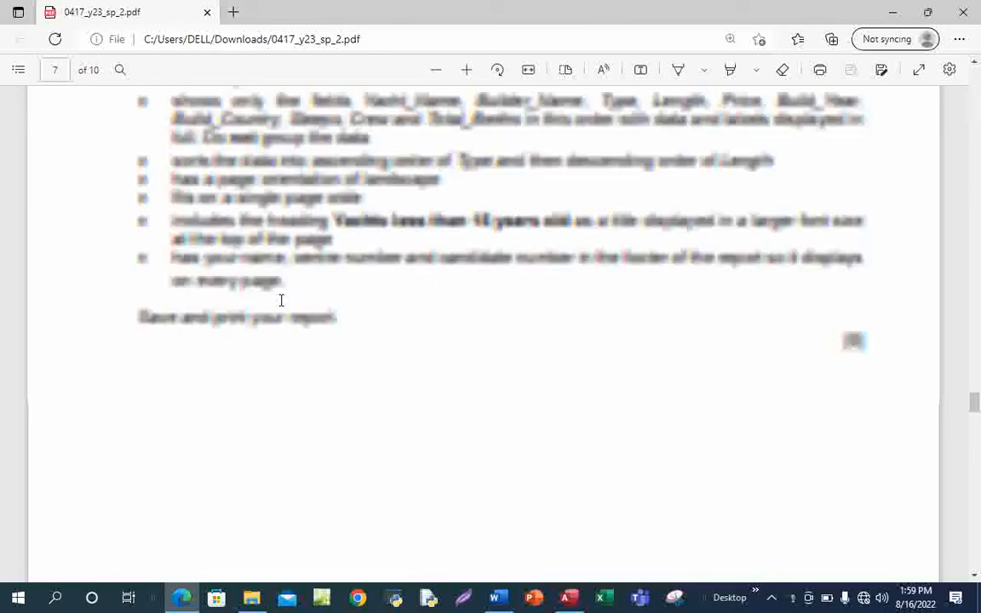
{"action": "scroll", "coordinate": [337, 344], "scroll_direction": "down", "scroll_amount": 8}
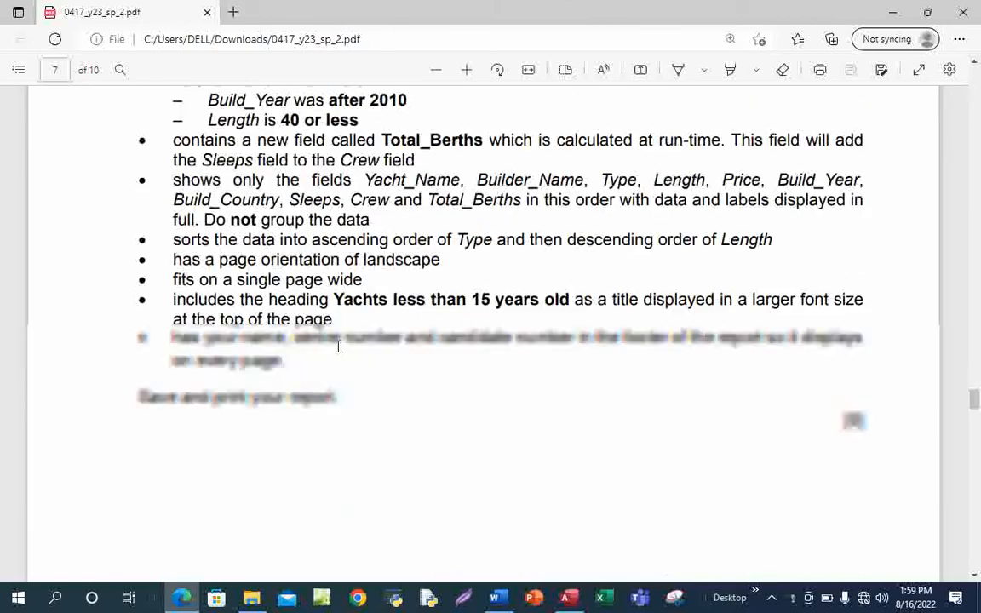
{"action": "scroll", "coordinate": [339, 346], "scroll_direction": "up", "scroll_amount": 1}
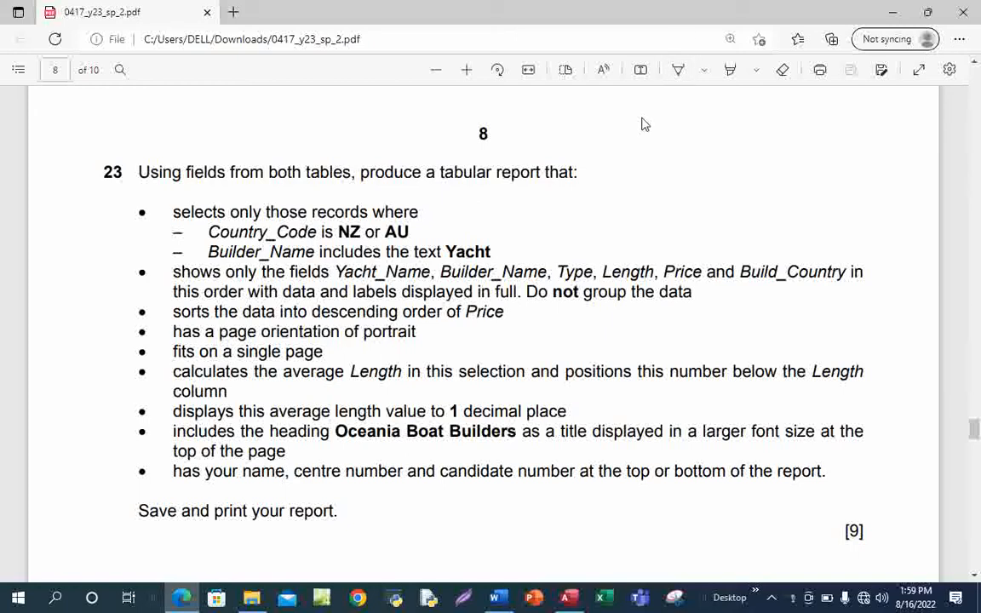
Ink-circle the field and record-selection bullets and mark the orientation, single-page and heading bullets.
{"action": "left_click", "coordinate": [678, 72]}
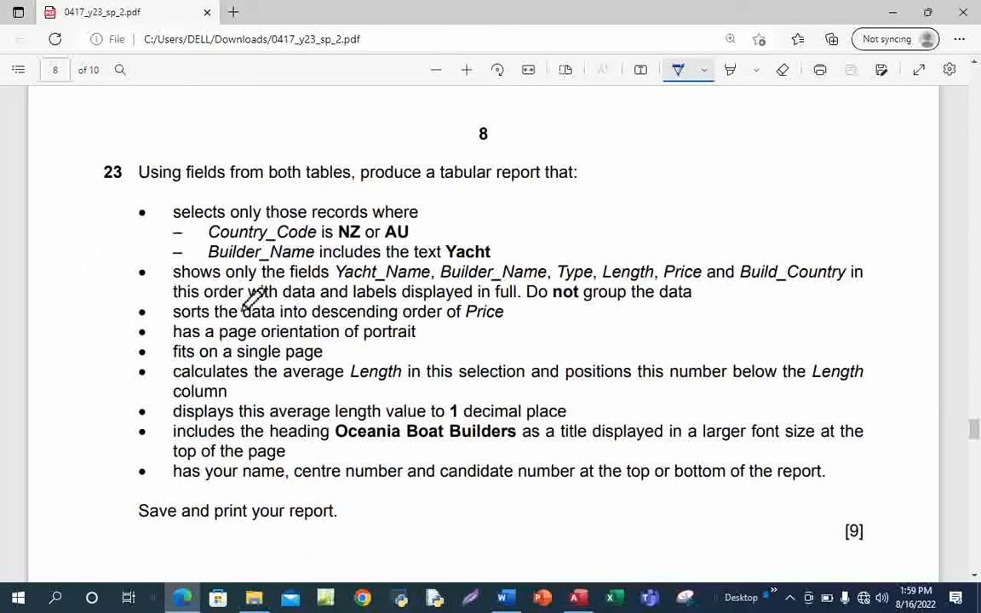
{"action": "mouse_move", "coordinate": [127, 269]}
{"action": "left_mouse_down"}
{"action": "mouse_move", "coordinate": [146, 293]}
{"action": "mouse_move", "coordinate": [128, 271]}
{"action": "mouse_move", "coordinate": [168, 290]}
{"action": "left_mouse_up"}
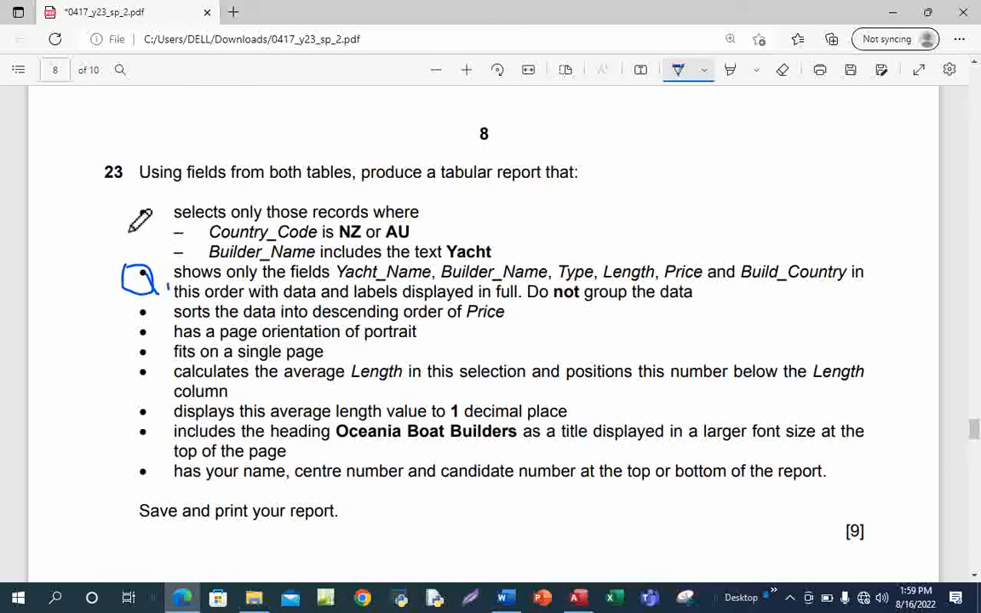
{"action": "mouse_move", "coordinate": [124, 219]}
{"action": "left_mouse_down"}
{"action": "mouse_move", "coordinate": [155, 232]}
{"action": "mouse_move", "coordinate": [150, 257]}
{"action": "mouse_move", "coordinate": [189, 253]}
{"action": "left_mouse_up"}
{"action": "left_click_drag", "start_coordinate": [119, 330], "coordinate": [119, 364]}
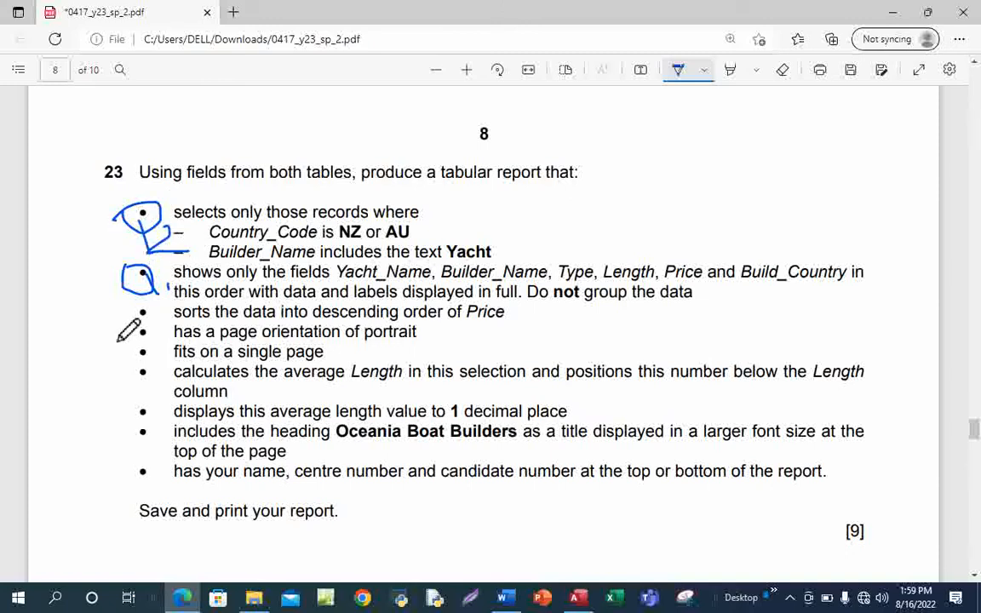
{"action": "left_click_drag", "start_coordinate": [130, 323], "coordinate": [133, 364]}
{"action": "mouse_move", "coordinate": [113, 428]}
{"action": "left_mouse_down"}
{"action": "mouse_move", "coordinate": [130, 424]}
{"action": "mouse_move", "coordinate": [146, 456]}
{"action": "left_mouse_up"}
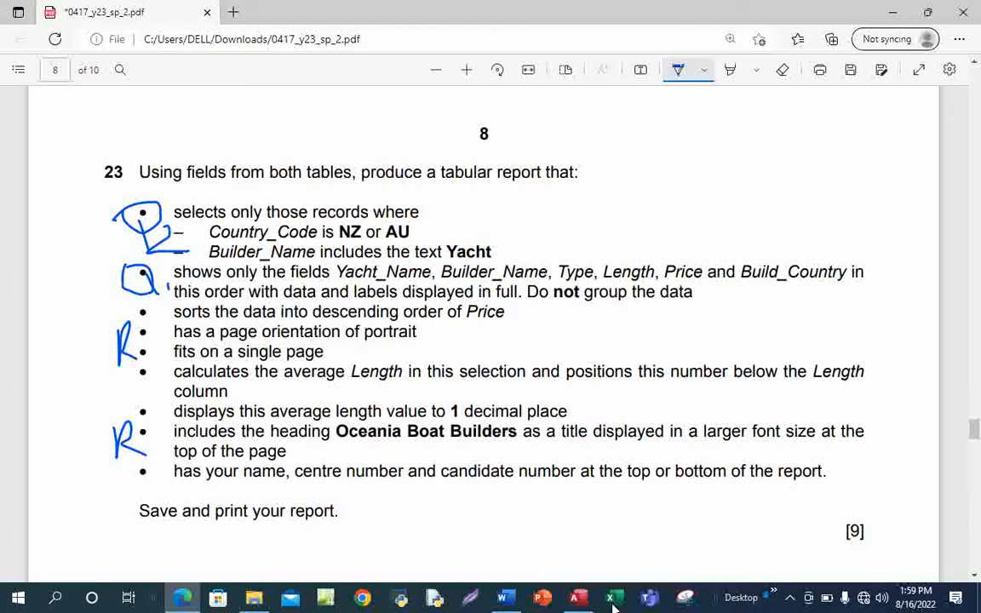
In Access, launch the Simple Query Wizard on SP02YACHTS Query from the Create tab.
{"action": "mouse_move", "coordinate": [577, 602]}
{"action": "left_click", "coordinate": [529, 492]}
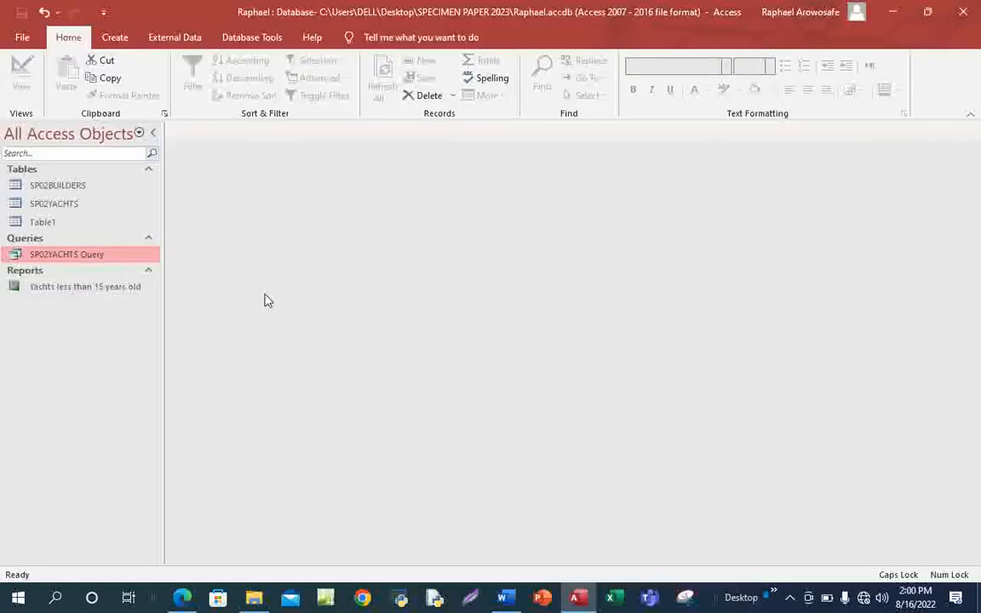
{"action": "left_click", "coordinate": [115, 39]}
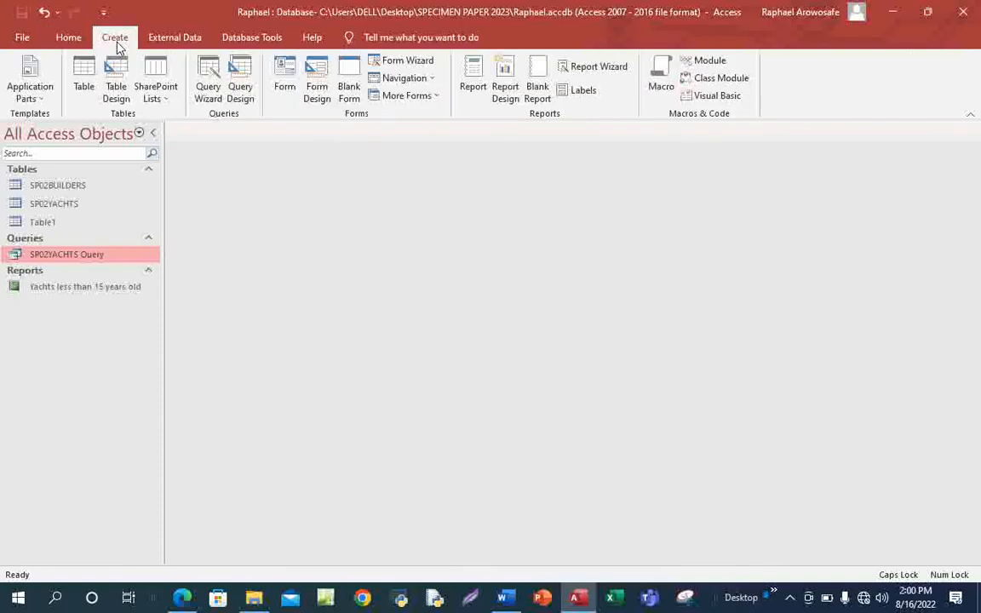
{"action": "left_click", "coordinate": [209, 89]}
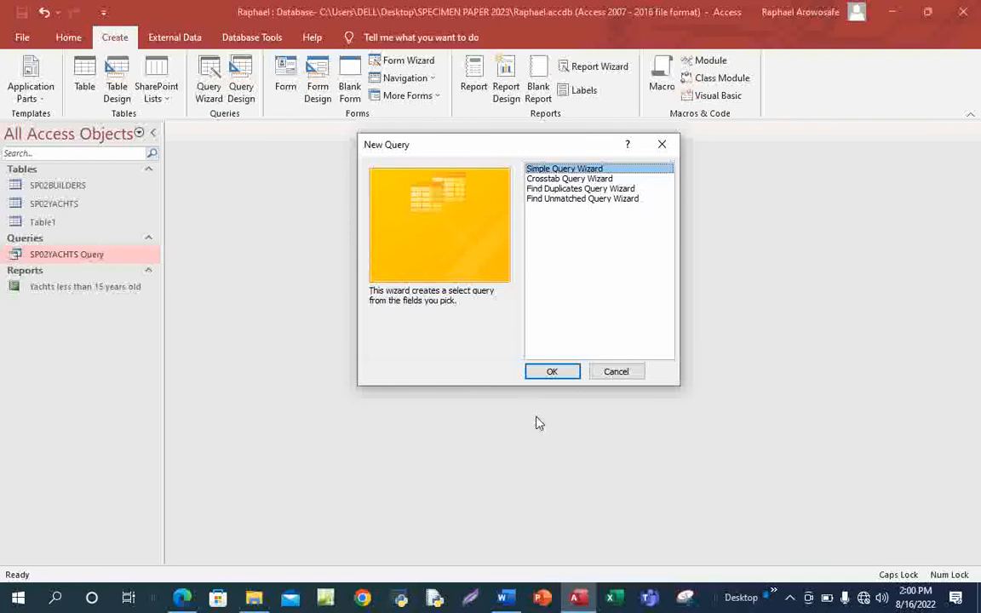
{"action": "left_click", "coordinate": [552, 371]}
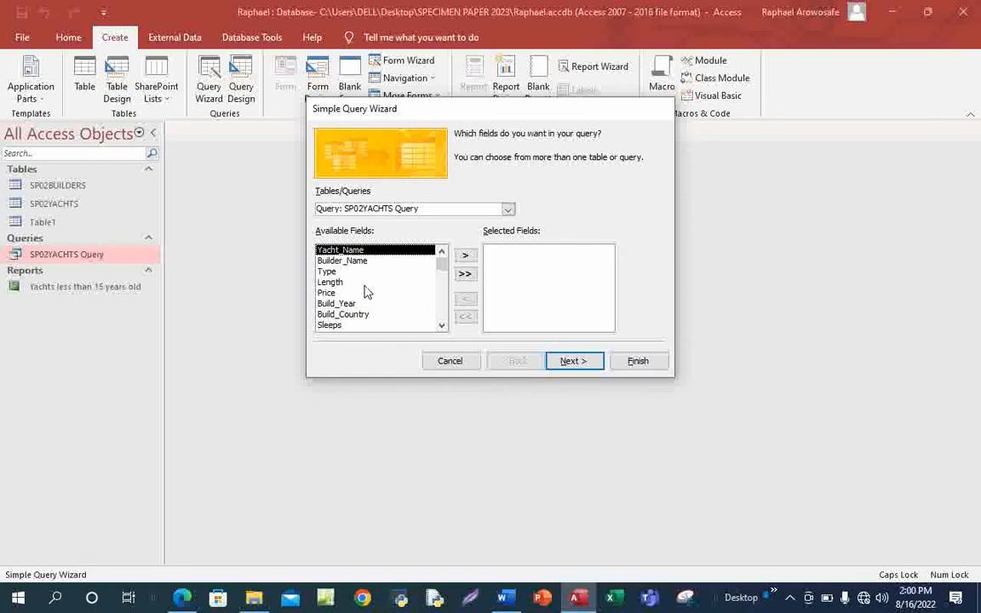
Add Yacht_Name, Builder_Name, Type, Length, Price and Build_Country to the query's selected fields.
{"action": "left_click", "coordinate": [465, 256]}
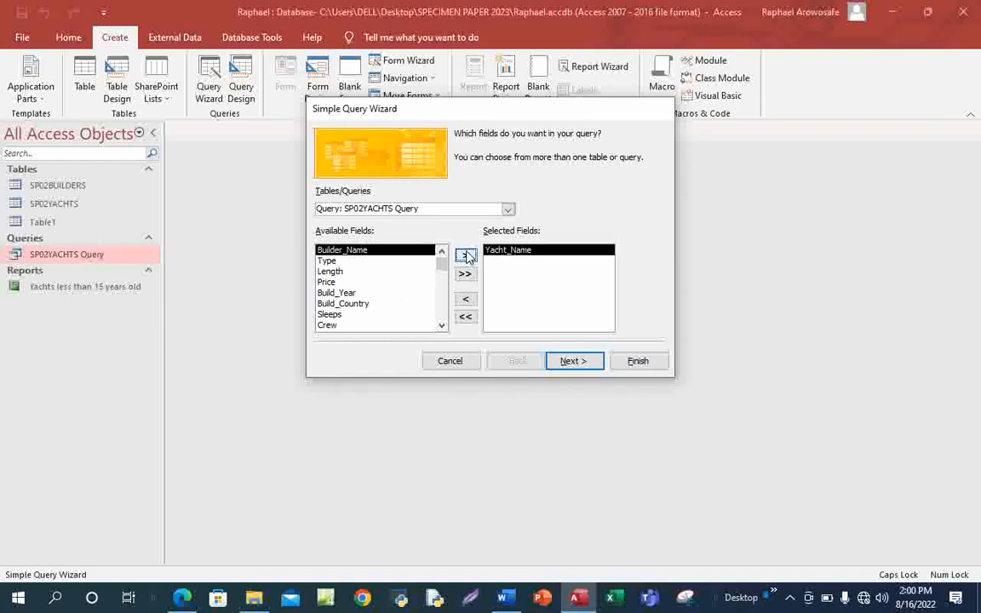
{"action": "left_click", "coordinate": [464, 257]}
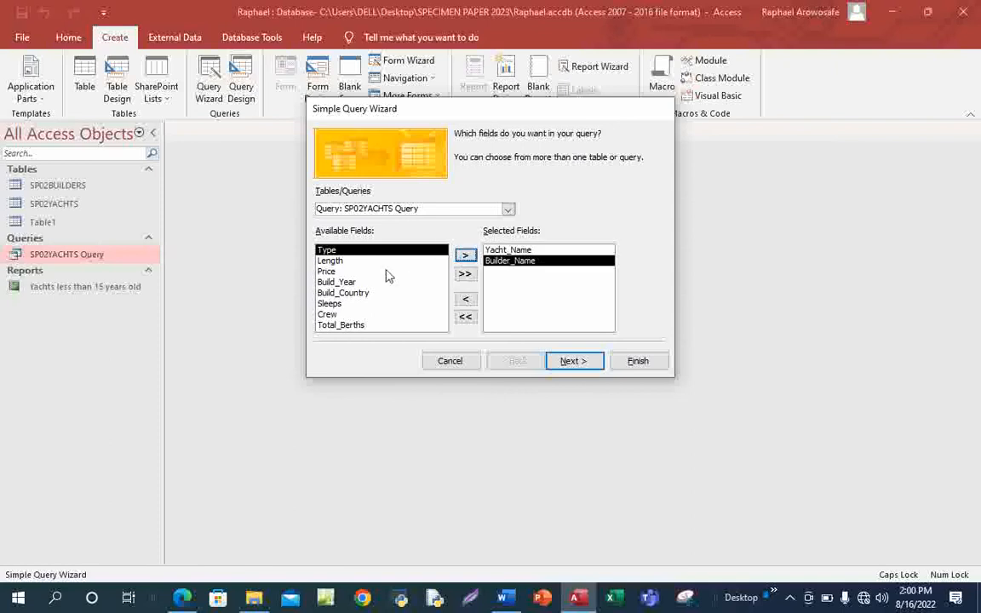
{"action": "left_click", "coordinate": [466, 256]}
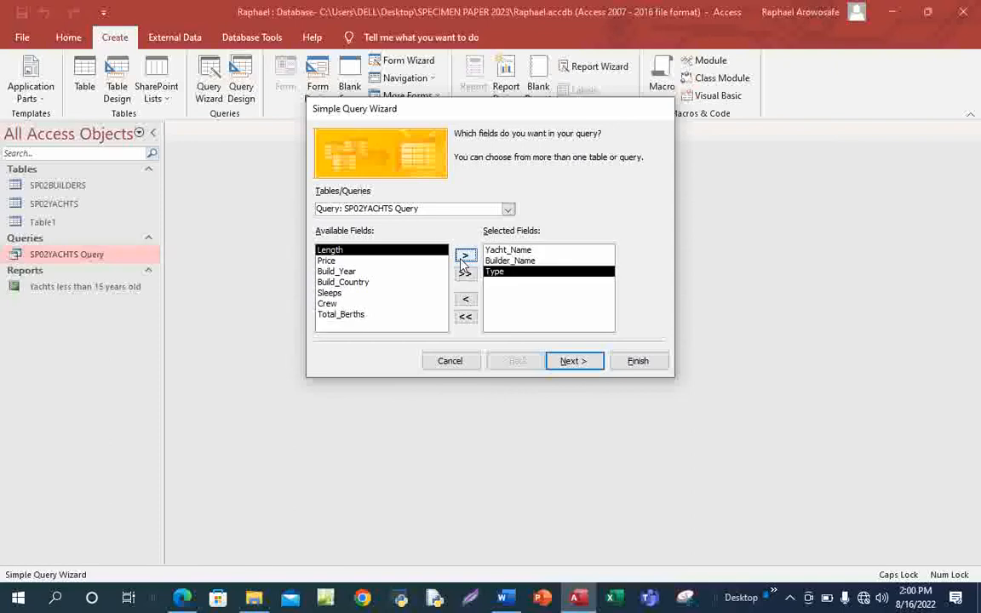
{"action": "left_click", "coordinate": [466, 258]}
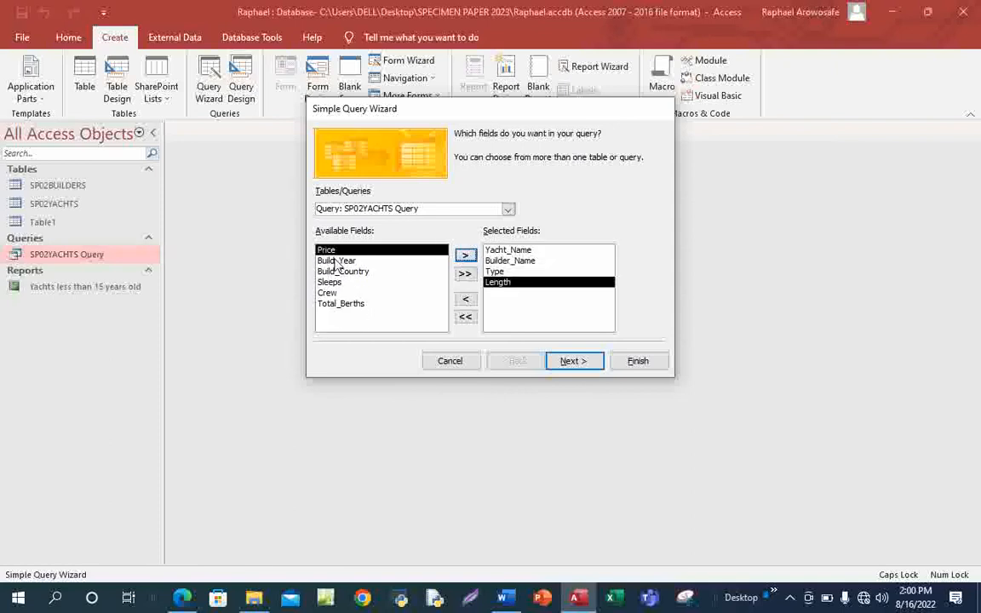
{"action": "left_click", "coordinate": [465, 258]}
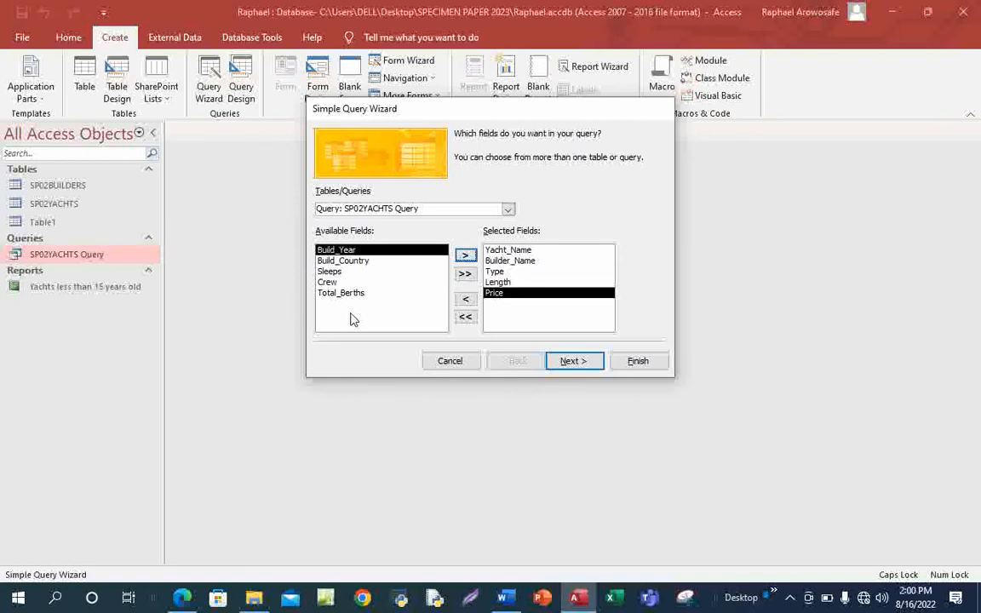
{"action": "left_click", "coordinate": [355, 262]}
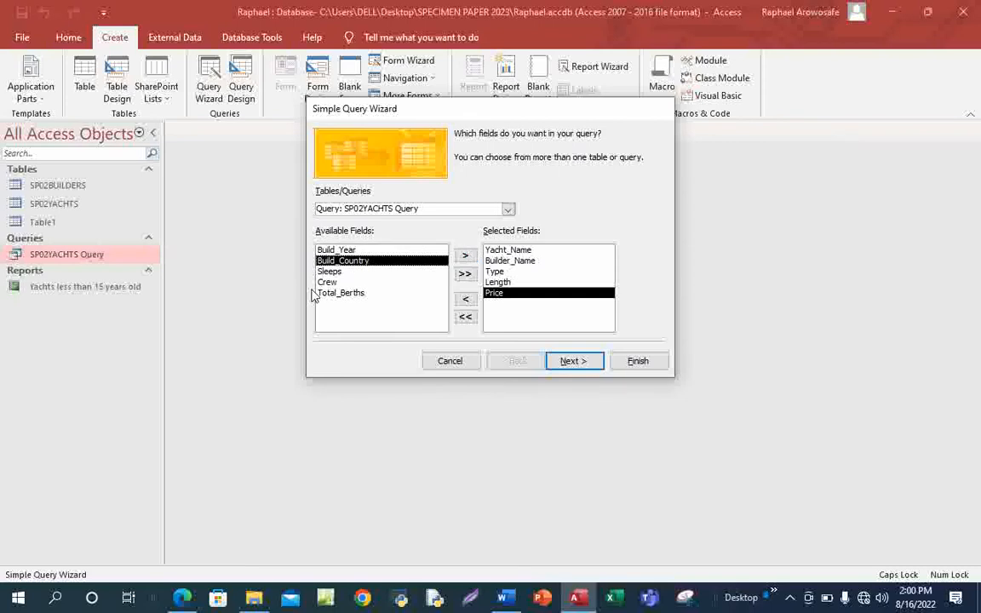
{"action": "left_click", "coordinate": [466, 257]}
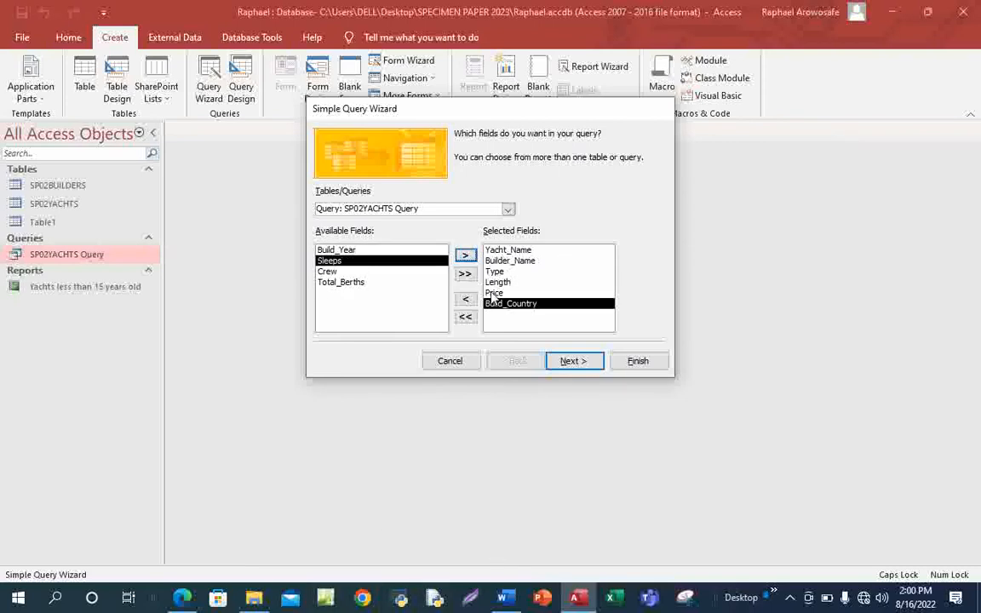
{"action": "left_click", "coordinate": [181, 599]}
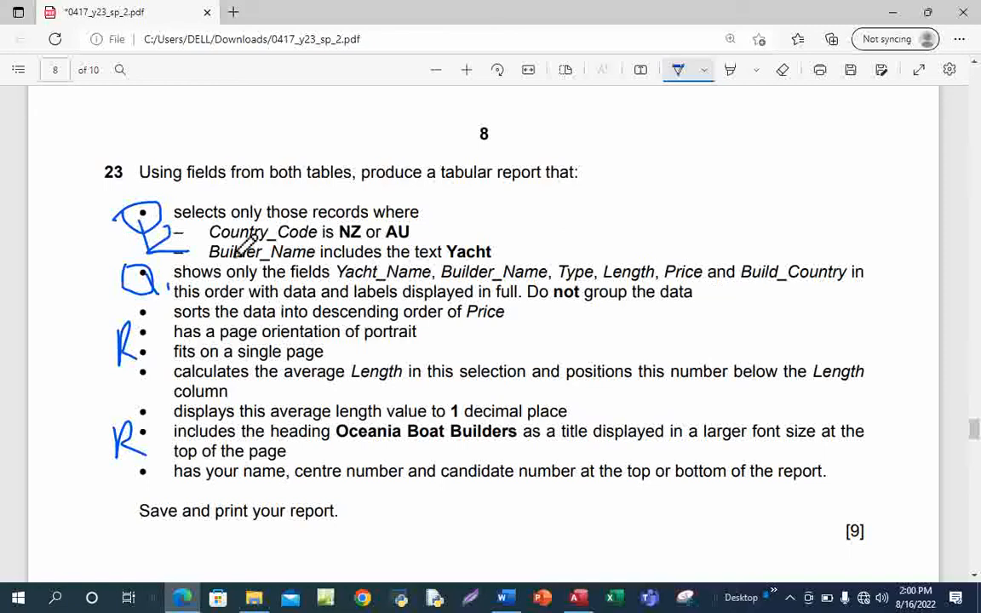
Underline Country_Code in the PDF's record-selection requirement with the ink pen.
{"action": "left_click_drag", "start_coordinate": [209, 239], "coordinate": [313, 241]}
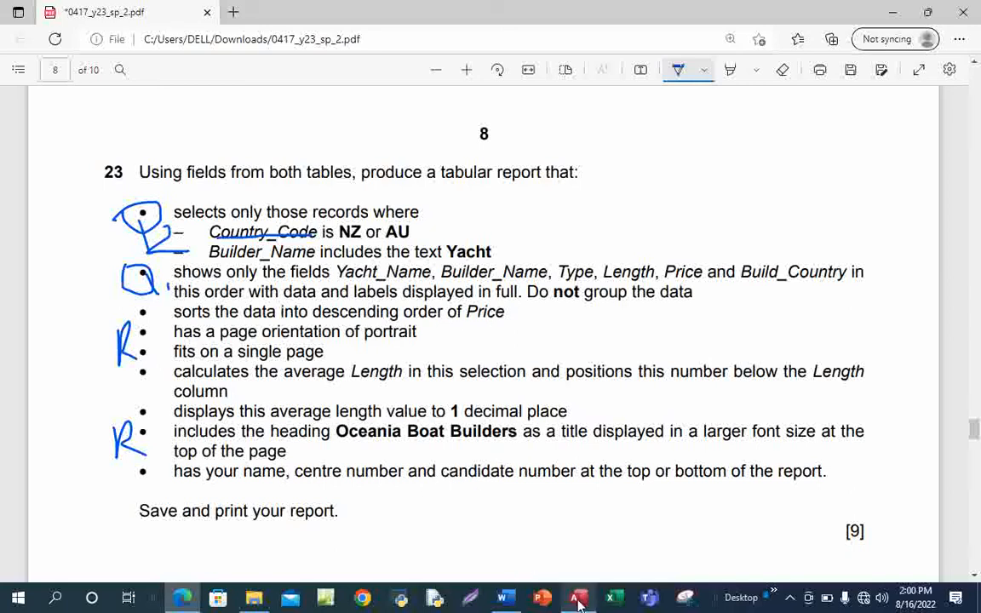
{"action": "left_click", "coordinate": [540, 484]}
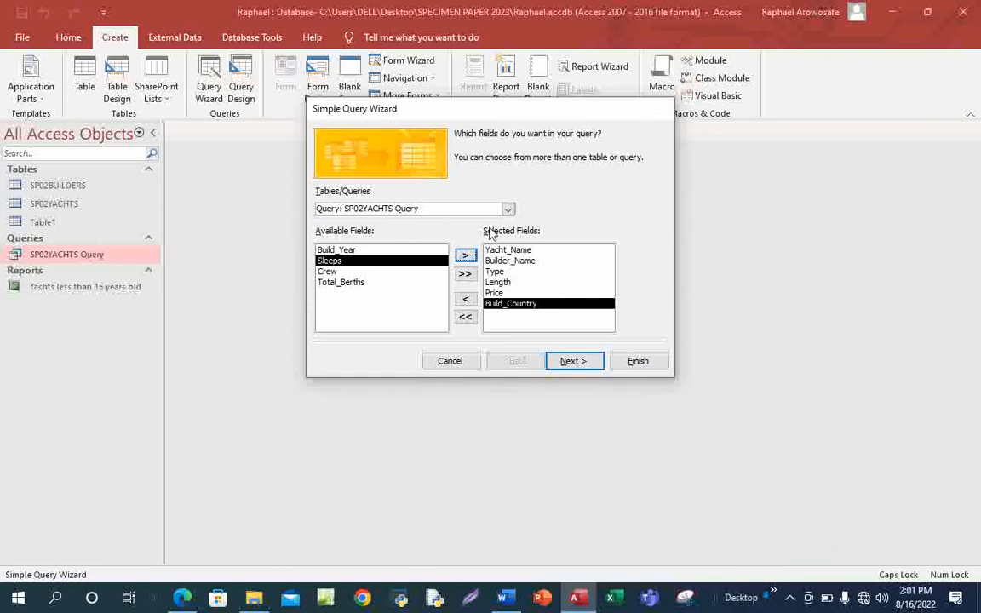
Remove all selected fields and switch the wizard's field source to Table: SP02BUILDERS.
{"action": "left_click", "coordinate": [508, 211]}
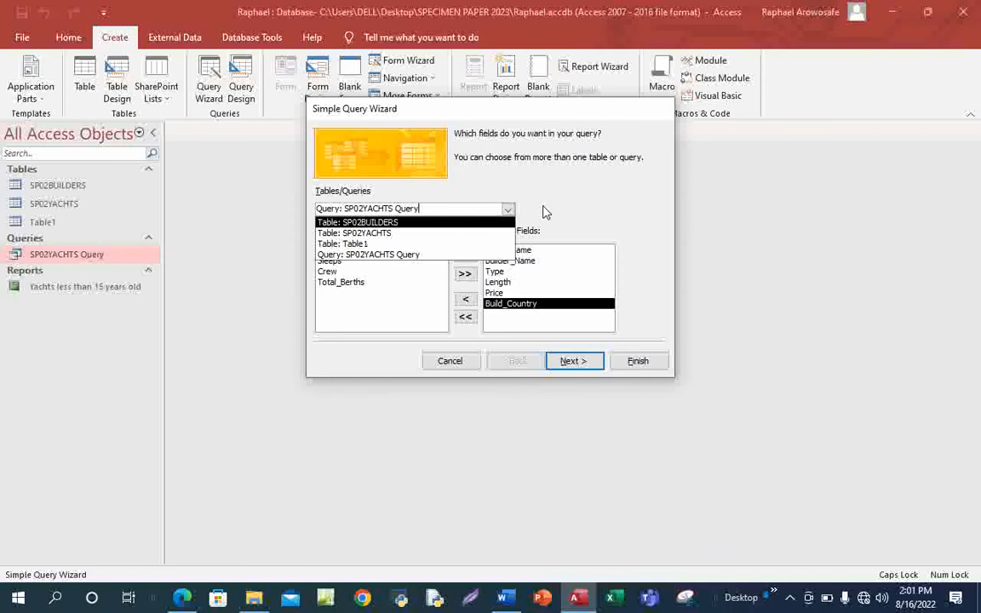
{"action": "left_click", "coordinate": [545, 212]}
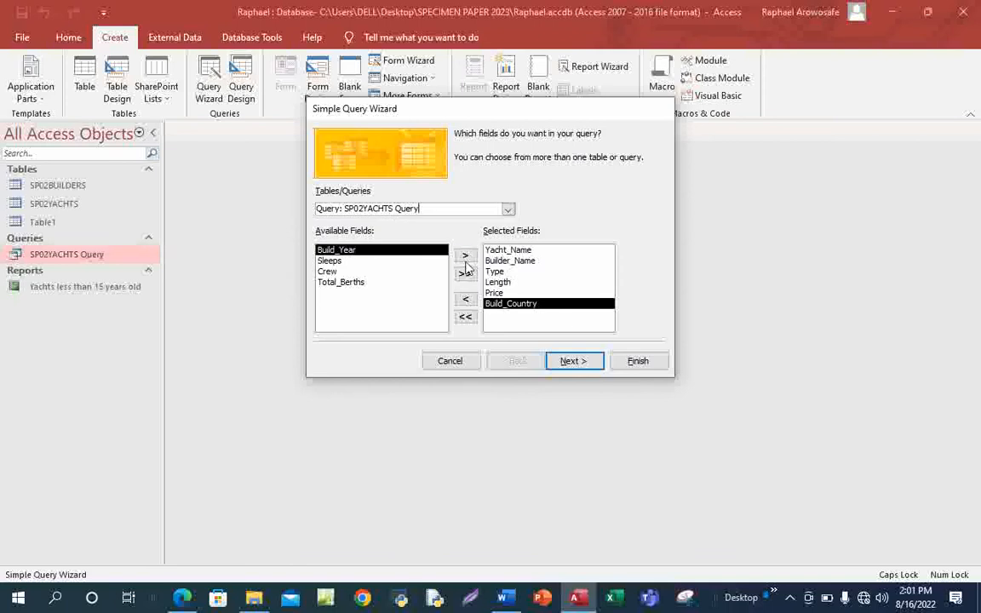
{"action": "left_click", "coordinate": [466, 317]}
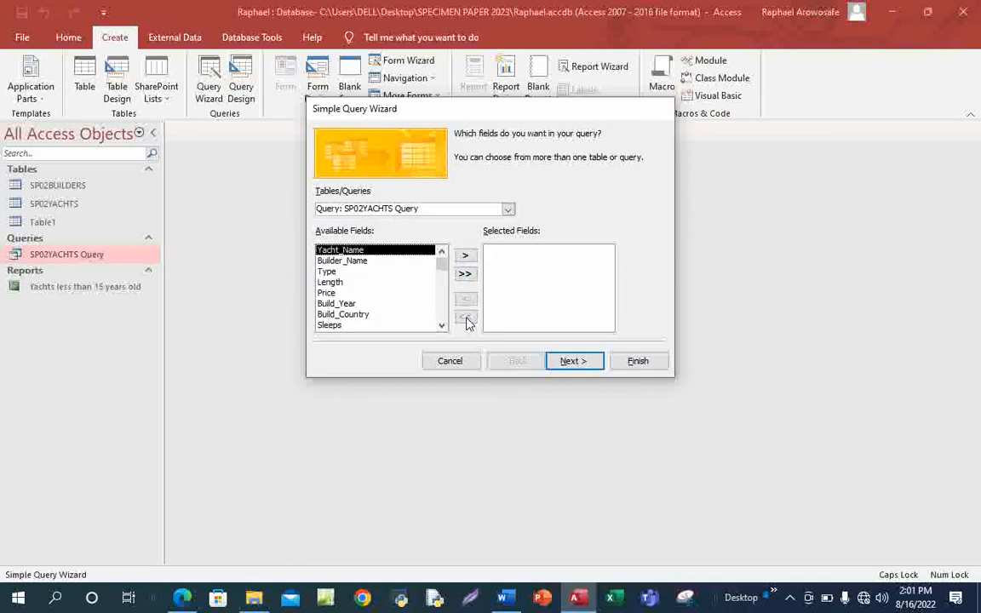
{"action": "left_click", "coordinate": [507, 209]}
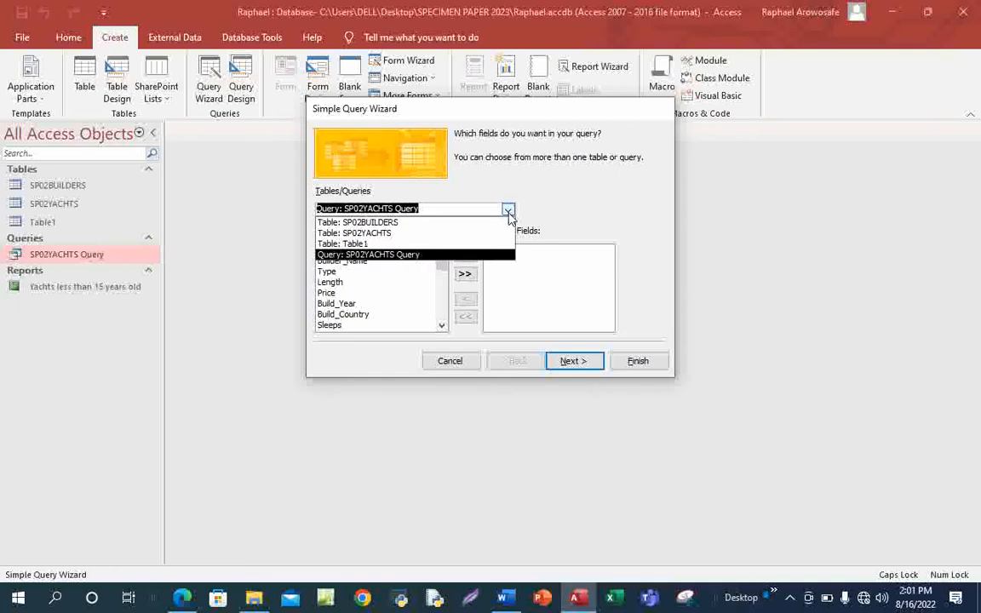
{"action": "left_click", "coordinate": [404, 222]}
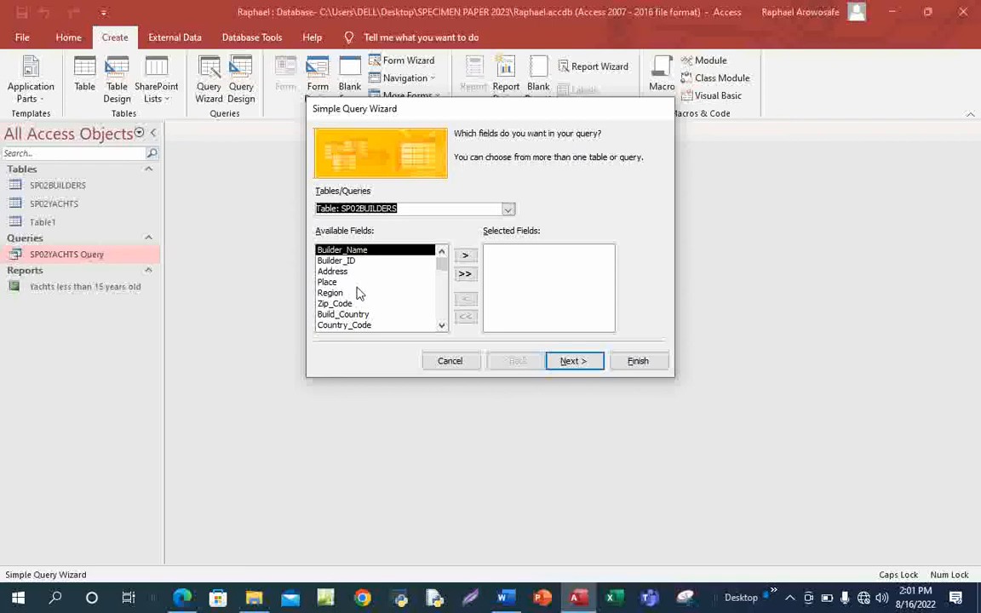
Add Yacht_Name and Type from SP02YACHTS and Builder_Name from SP02BUILDERS to the query.
{"action": "left_click", "coordinate": [508, 211]}
{"action": "left_click", "coordinate": [381, 232]}
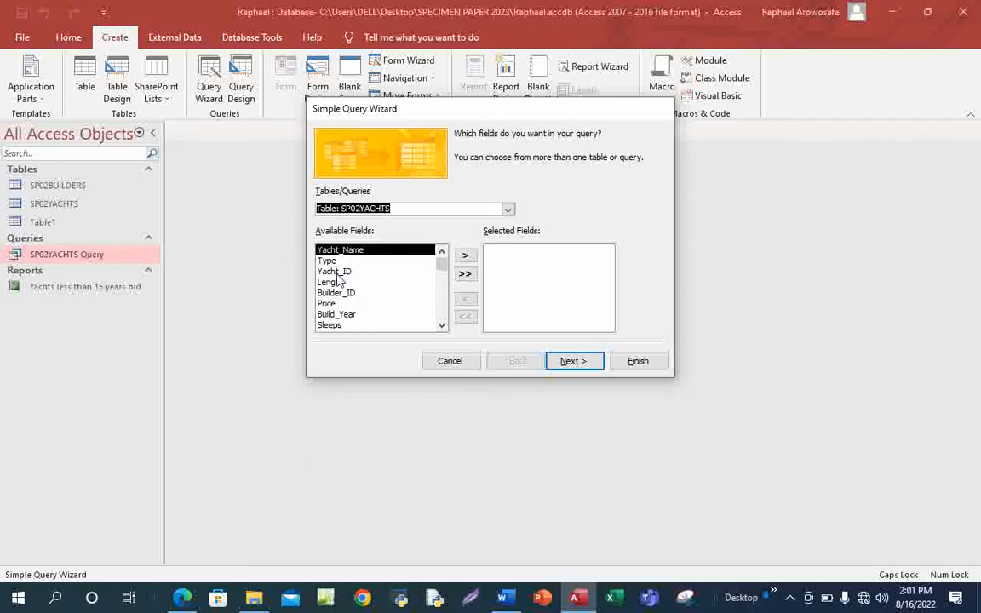
{"action": "left_click", "coordinate": [466, 256]}
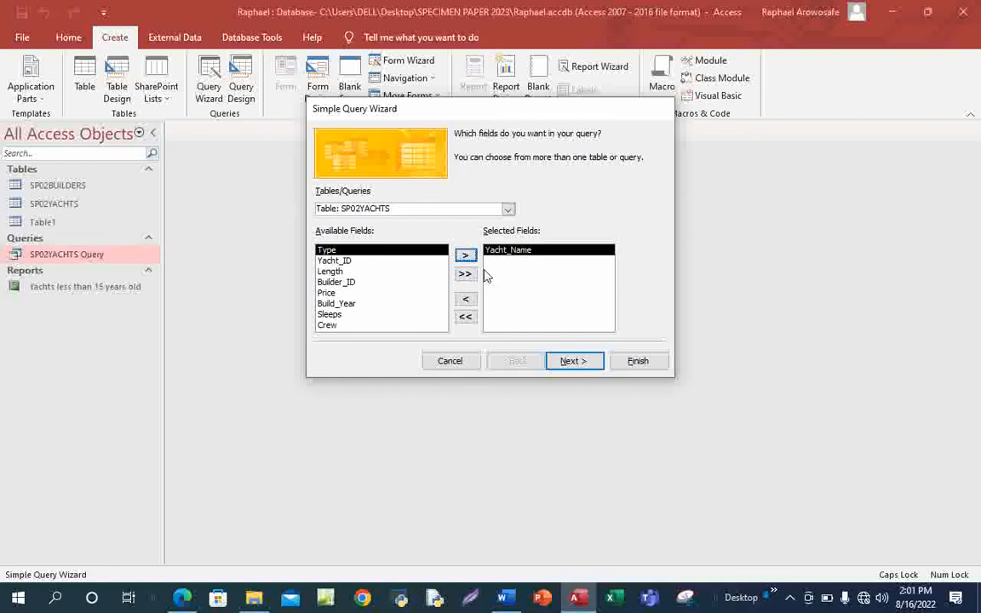
{"action": "left_click", "coordinate": [508, 211]}
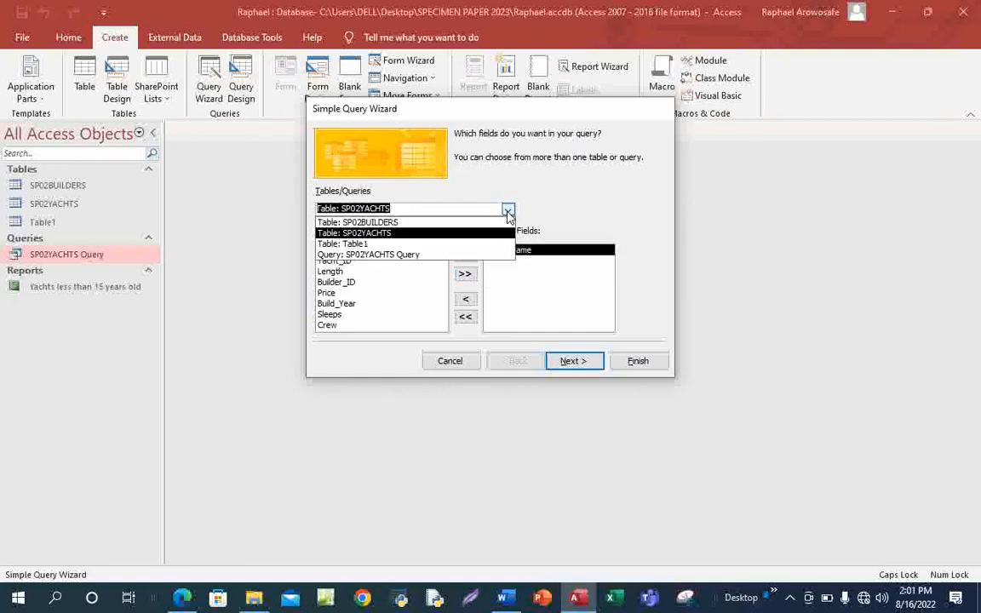
{"action": "left_click", "coordinate": [410, 223]}
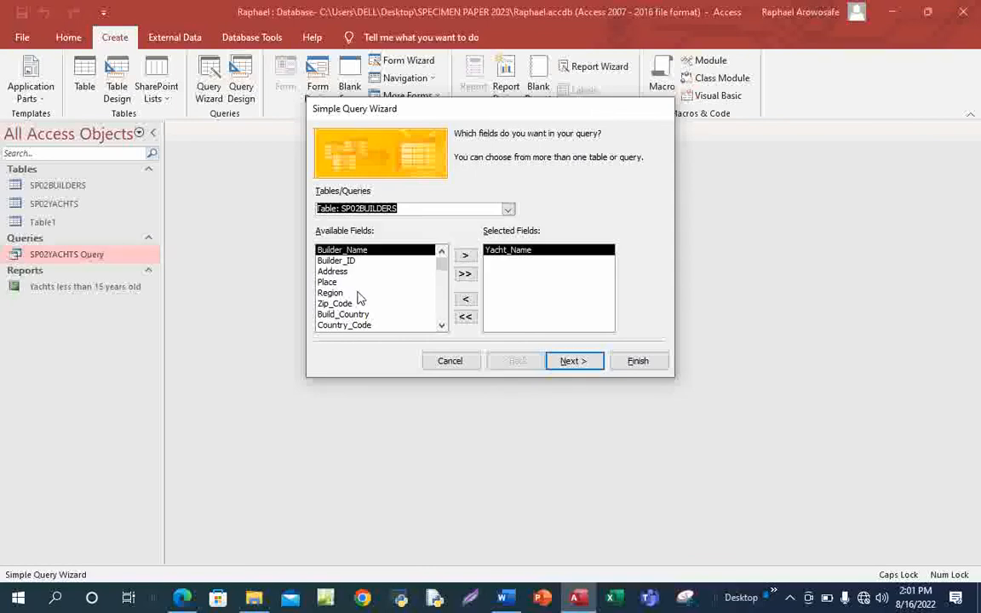
{"action": "left_click", "coordinate": [466, 257]}
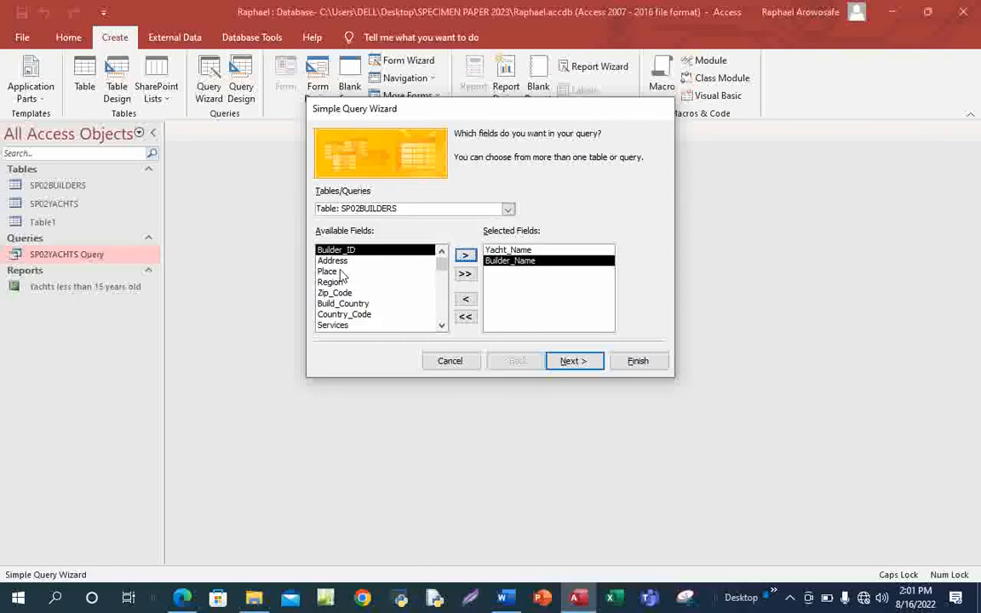
{"action": "left_click", "coordinate": [507, 209]}
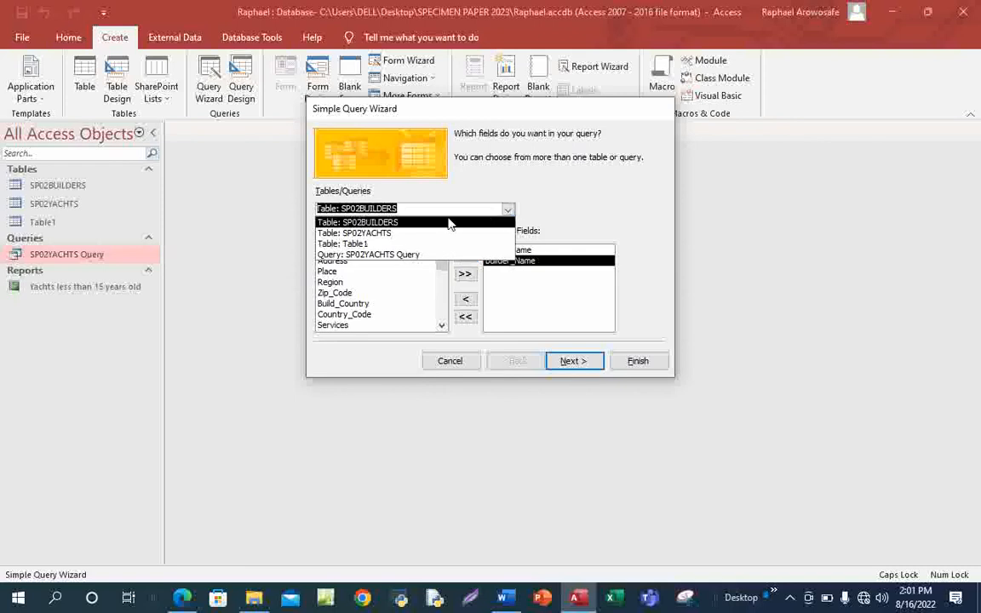
{"action": "left_click", "coordinate": [411, 233]}
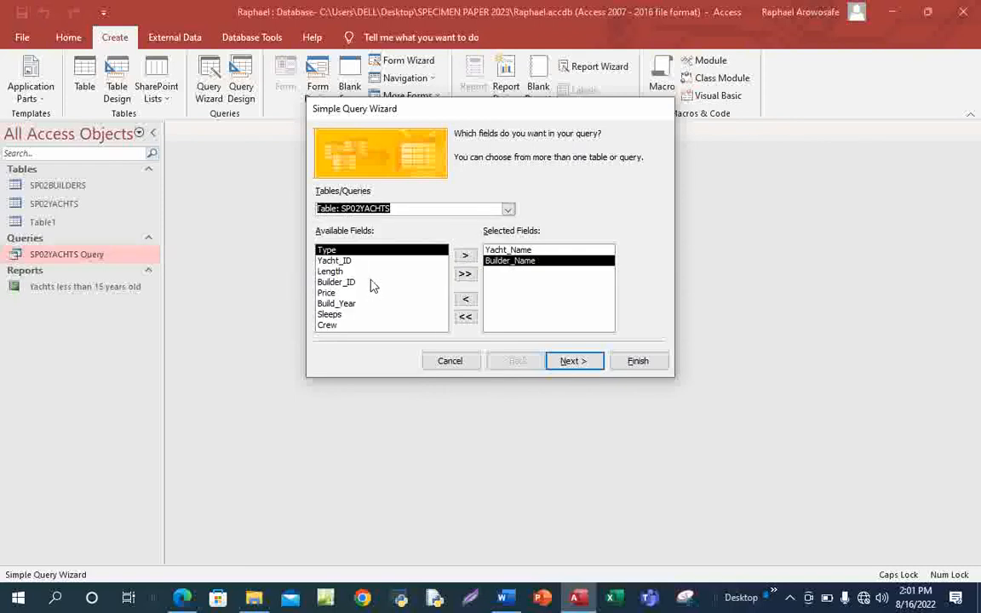
{"action": "left_click", "coordinate": [464, 255]}
Add Length and Price from SP02YACHTS, then Build_Country and Country_Code from SP02BUILDERS.
{"action": "left_click", "coordinate": [332, 261]}
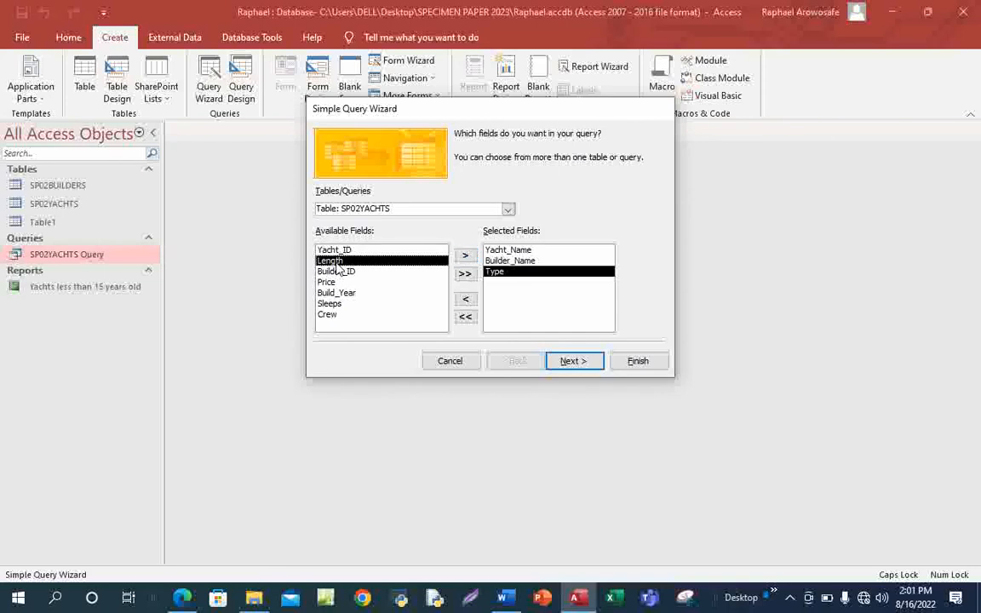
{"action": "left_click", "coordinate": [465, 256]}
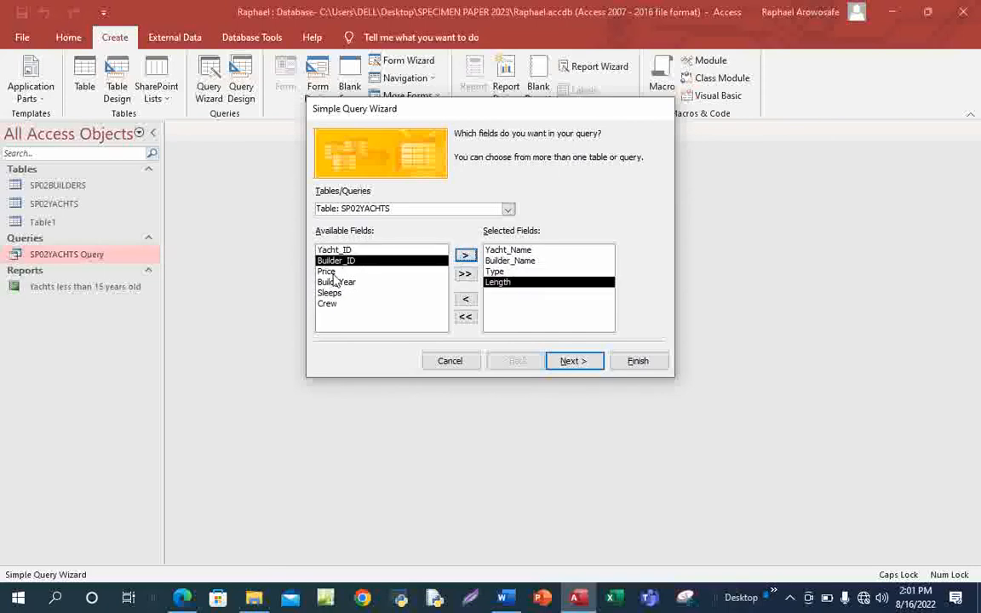
{"action": "left_click", "coordinate": [327, 270]}
{"action": "left_click", "coordinate": [464, 256]}
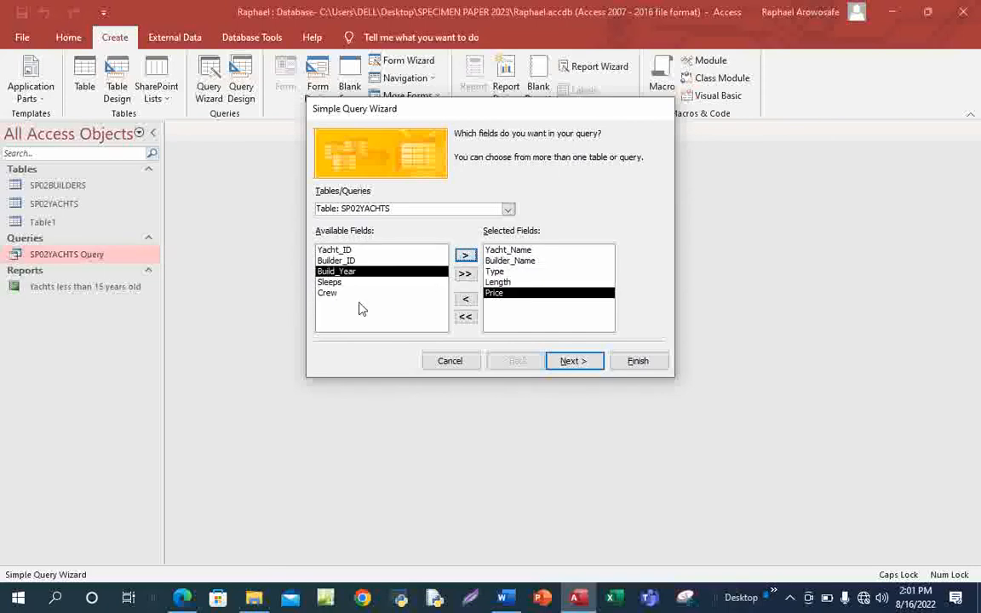
{"action": "left_click", "coordinate": [507, 210]}
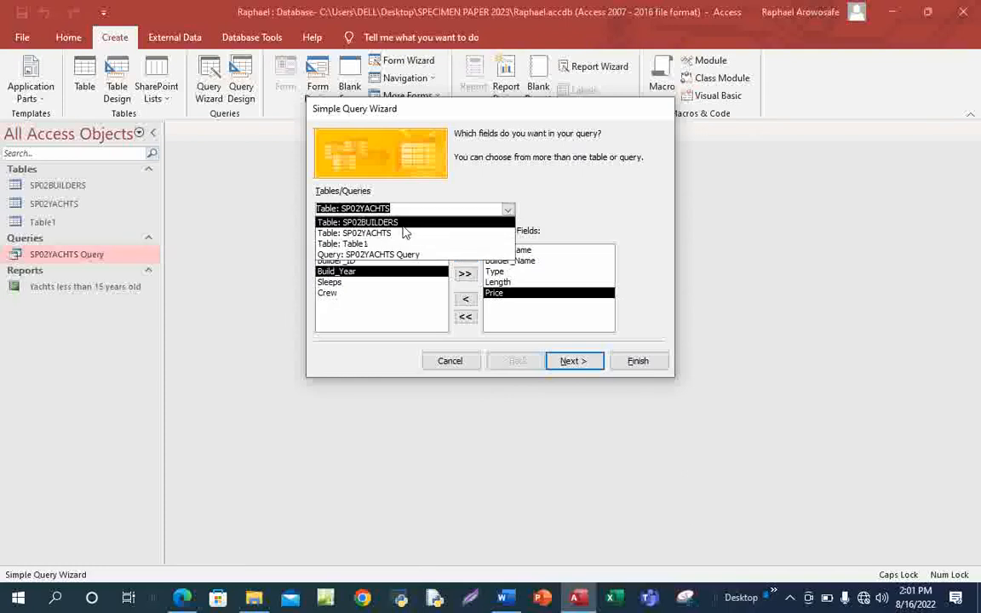
{"action": "left_click", "coordinate": [404, 224]}
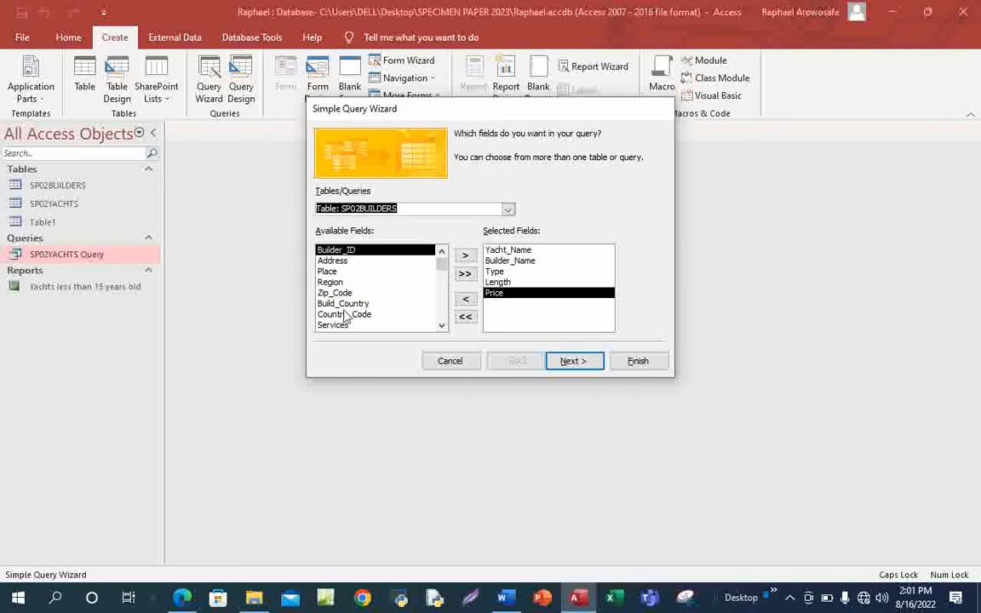
{"action": "left_click", "coordinate": [343, 303]}
{"action": "left_click", "coordinate": [465, 257]}
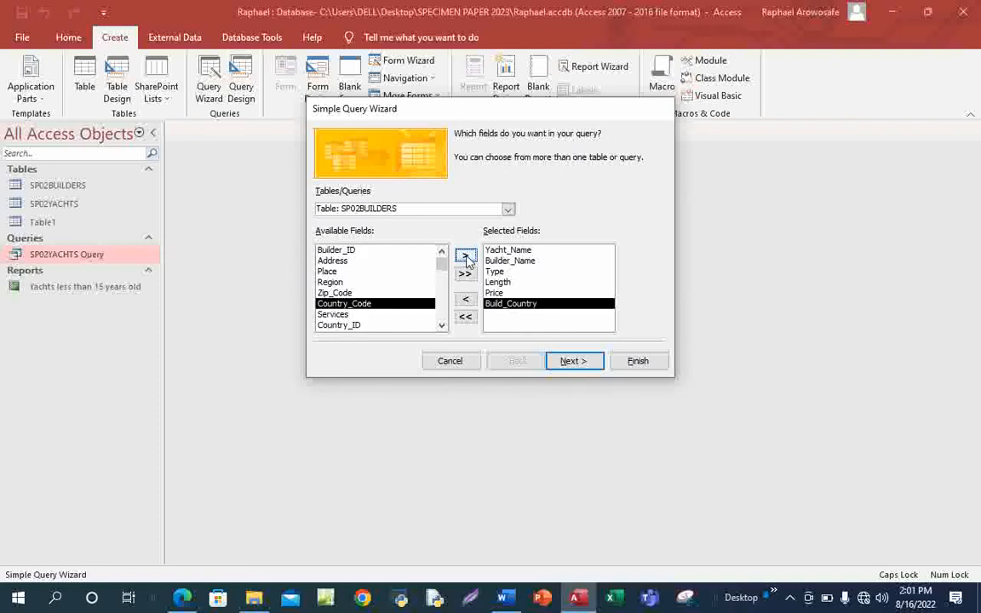
{"action": "left_click", "coordinate": [466, 256]}
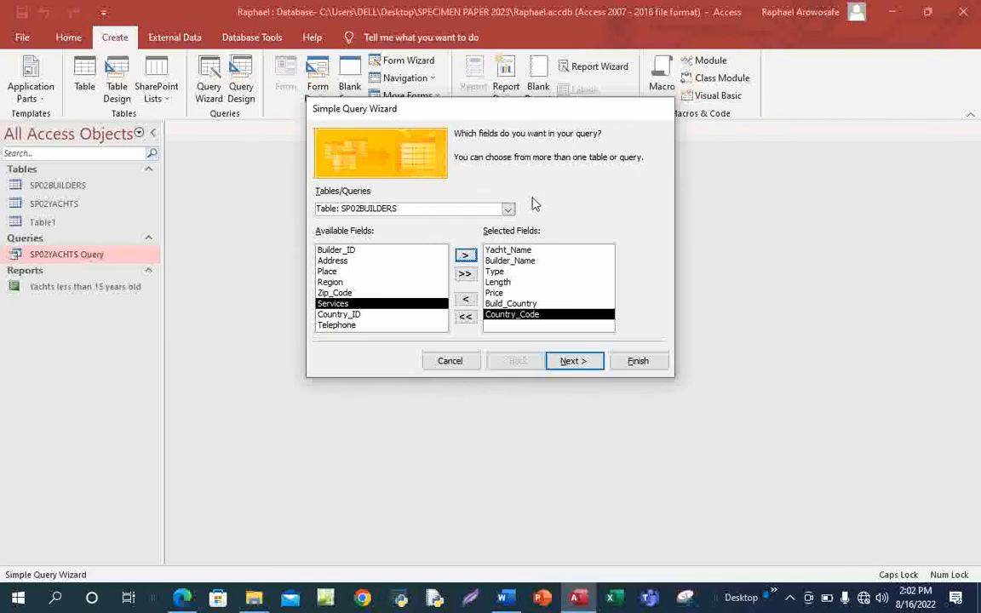
Keep it a detail query and finish it as SP02YACHTS Query2, showing 468 records.
{"action": "left_click", "coordinate": [509, 210]}
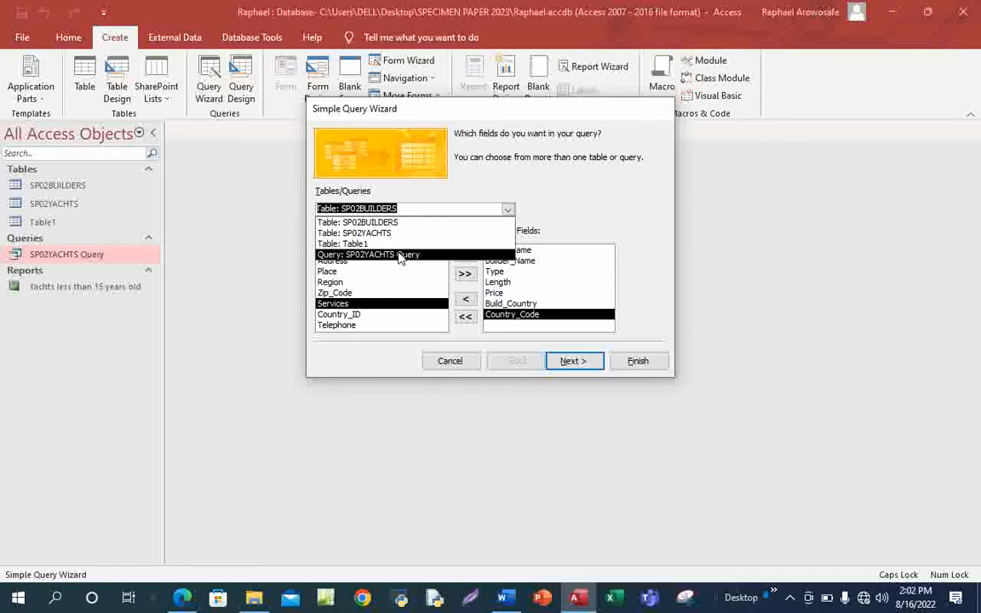
{"action": "left_click", "coordinate": [578, 262]}
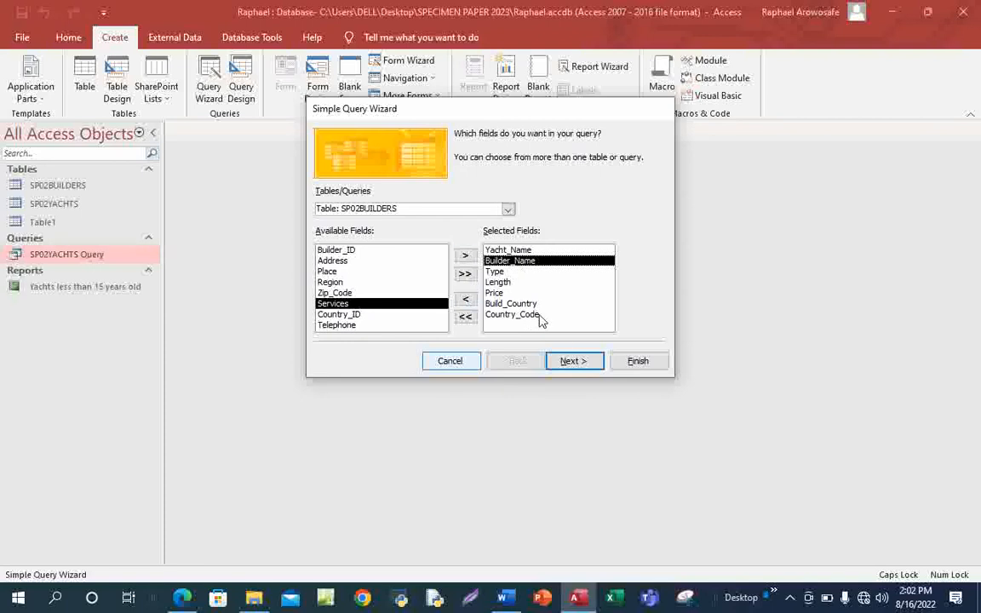
{"action": "left_click", "coordinate": [574, 361]}
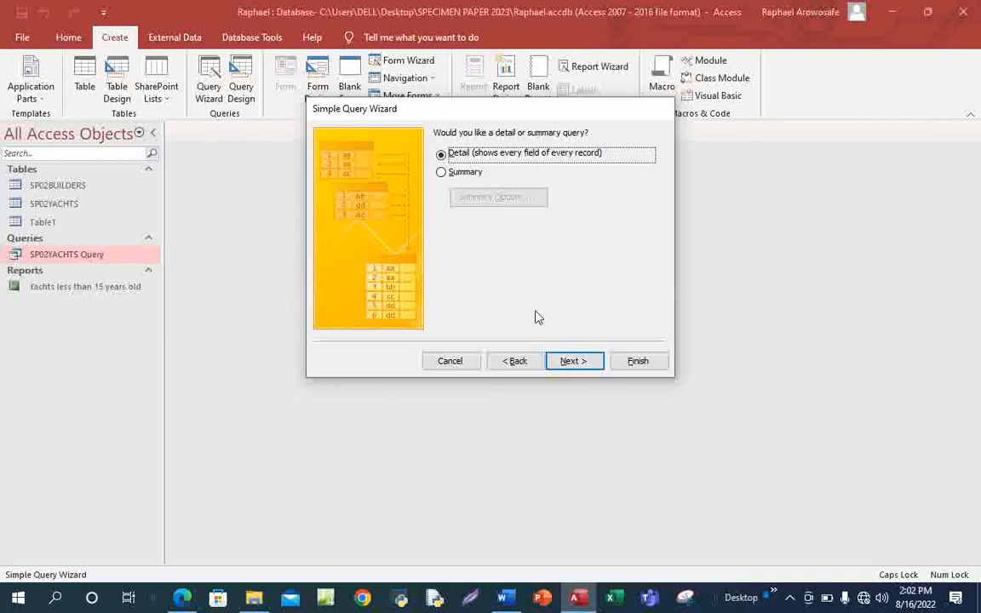
{"action": "left_click", "coordinate": [574, 366]}
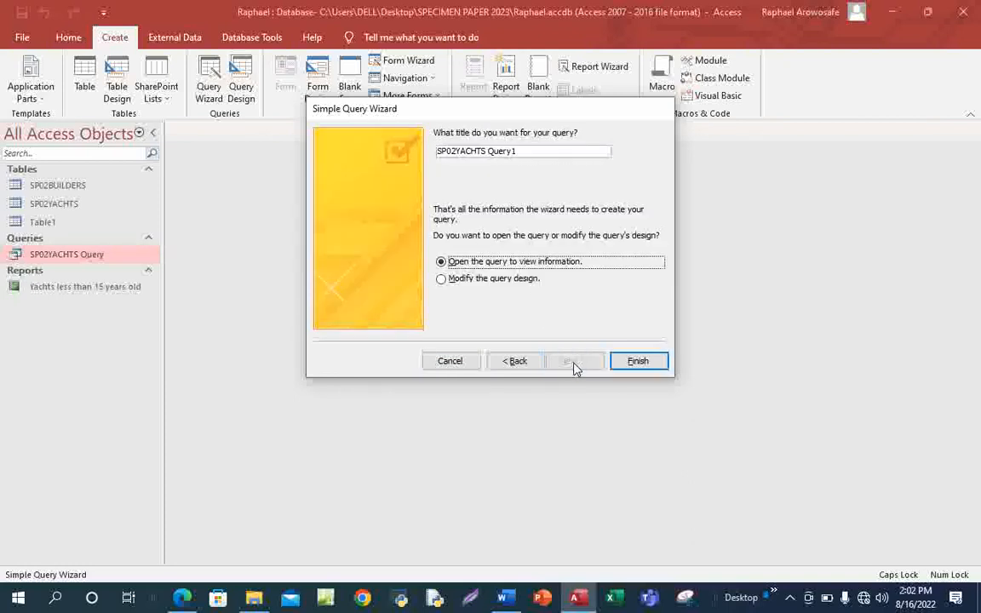
{"action": "left_click", "coordinate": [529, 152]}
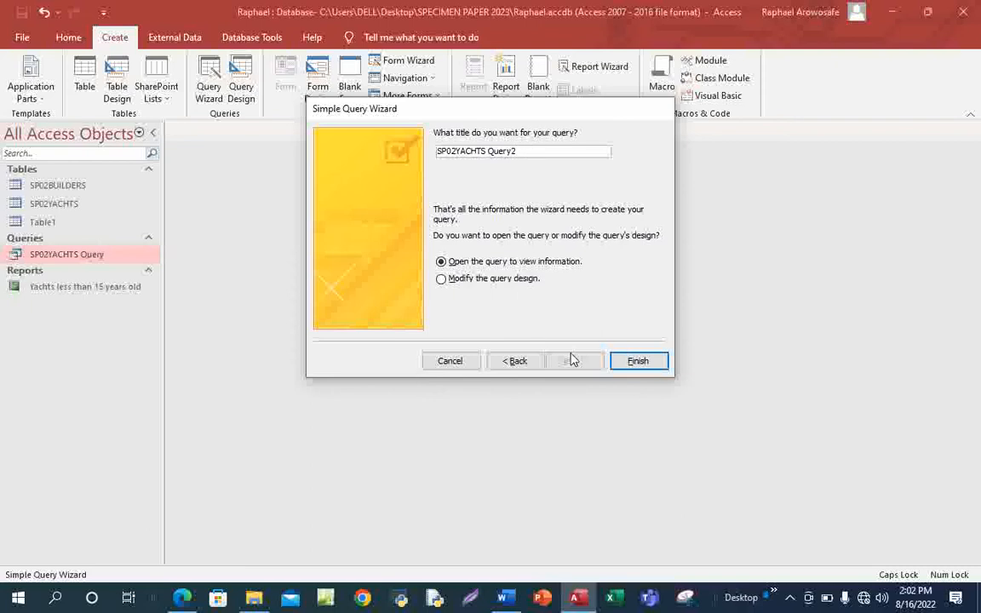
{"action": "left_click", "coordinate": [639, 362]}
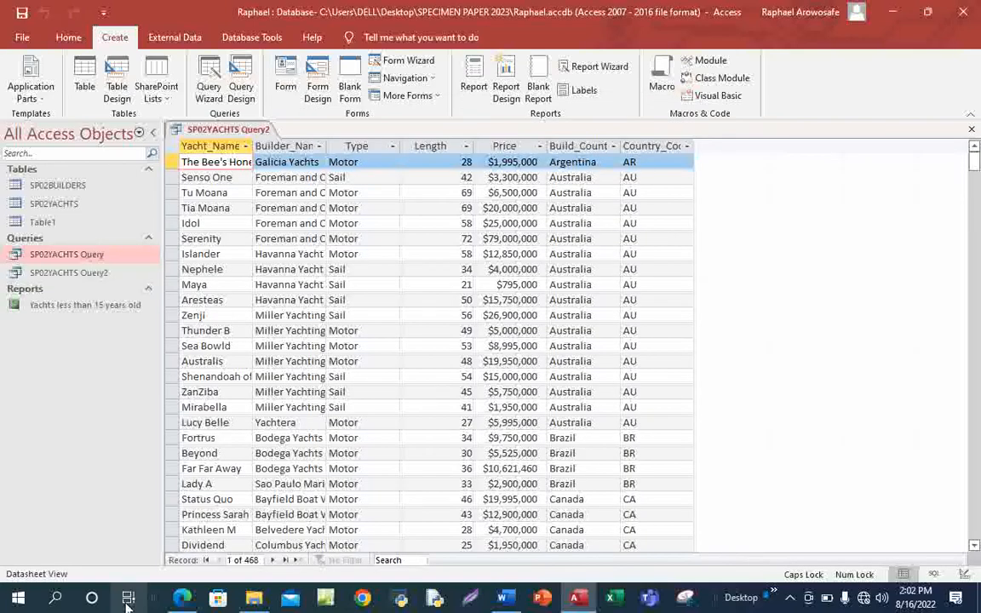
After rechecking the PDF task, switch SP02YACHTS Query2 to Design View.
{"action": "left_click", "coordinate": [194, 603]}
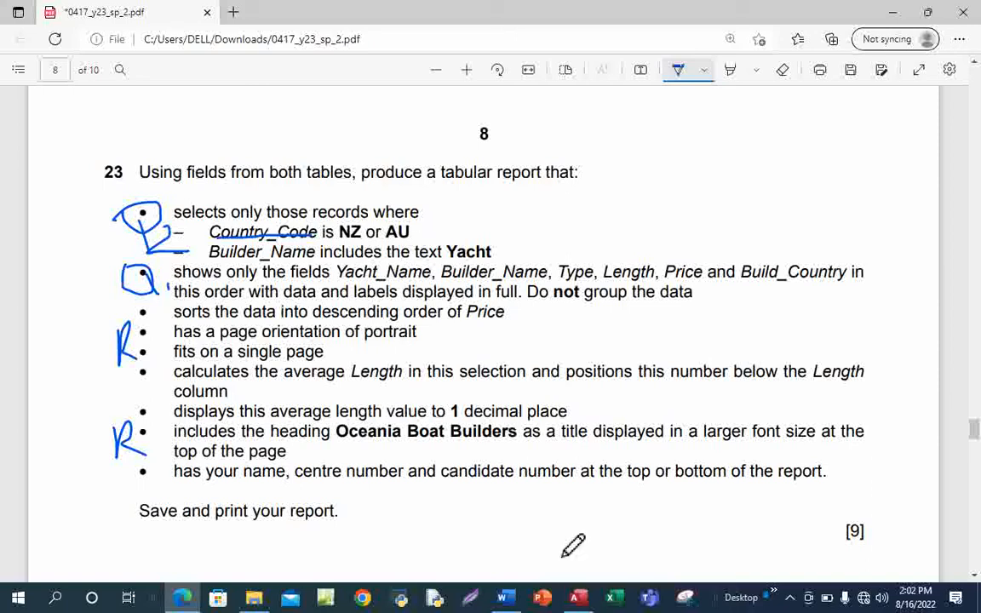
{"action": "left_click", "coordinate": [577, 598]}
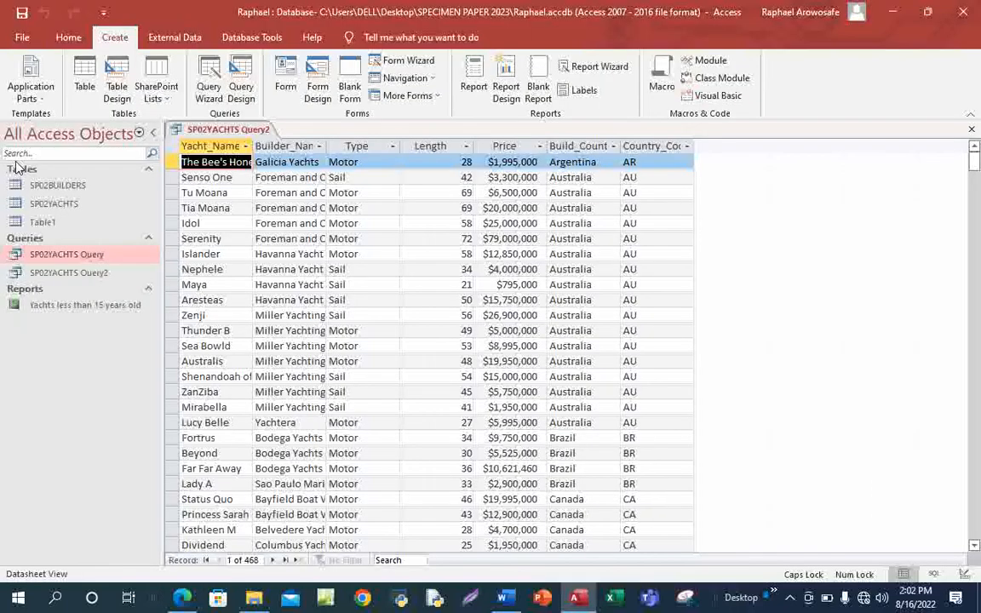
{"action": "left_click", "coordinate": [68, 37]}
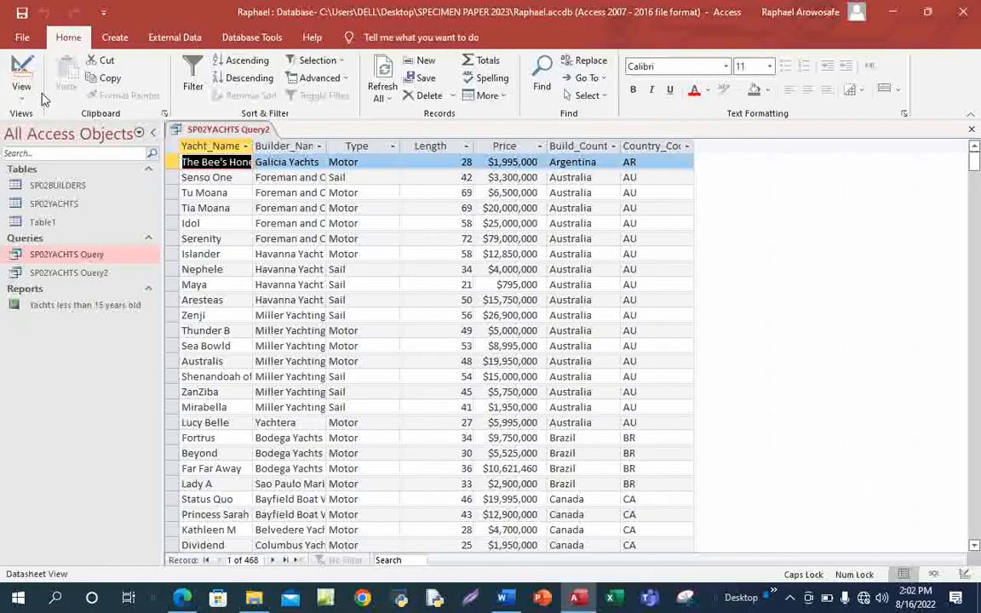
{"action": "left_click", "coordinate": [21, 88]}
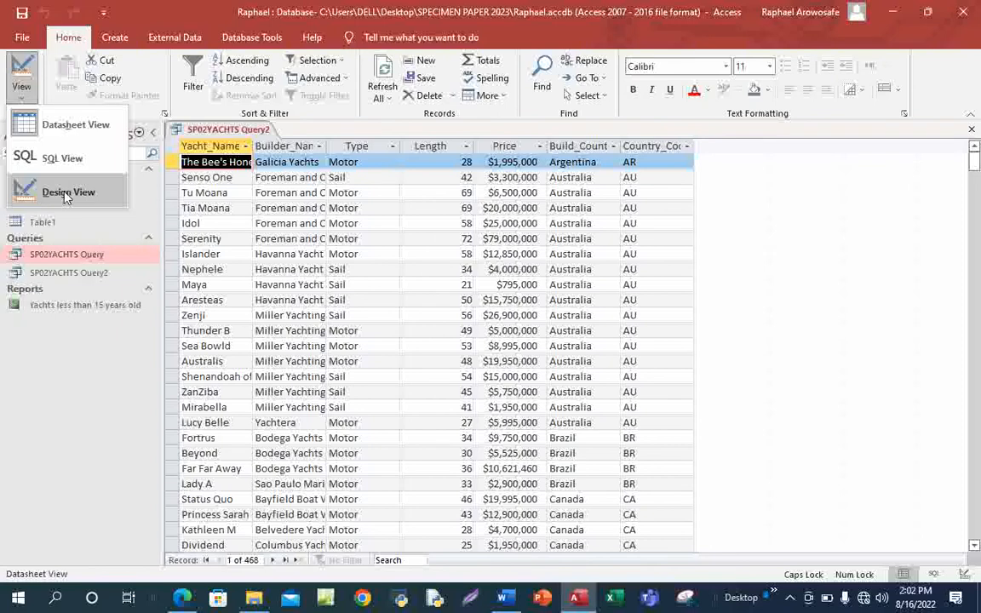
{"action": "left_click", "coordinate": [61, 194]}
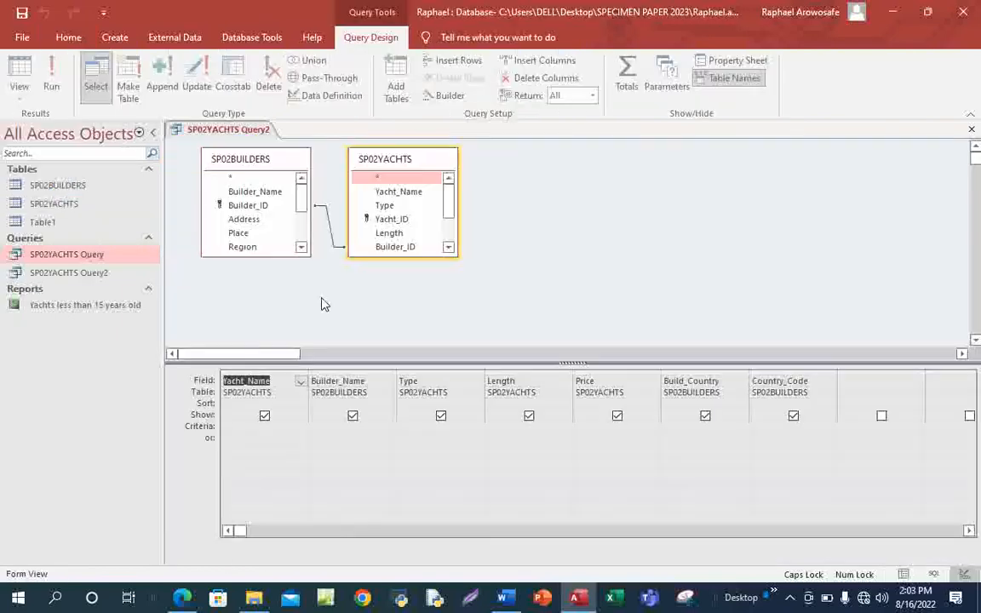
Set the Country_Code criterion to *NZ* or *AU* and run the query.
{"action": "left_click", "coordinate": [770, 423]}
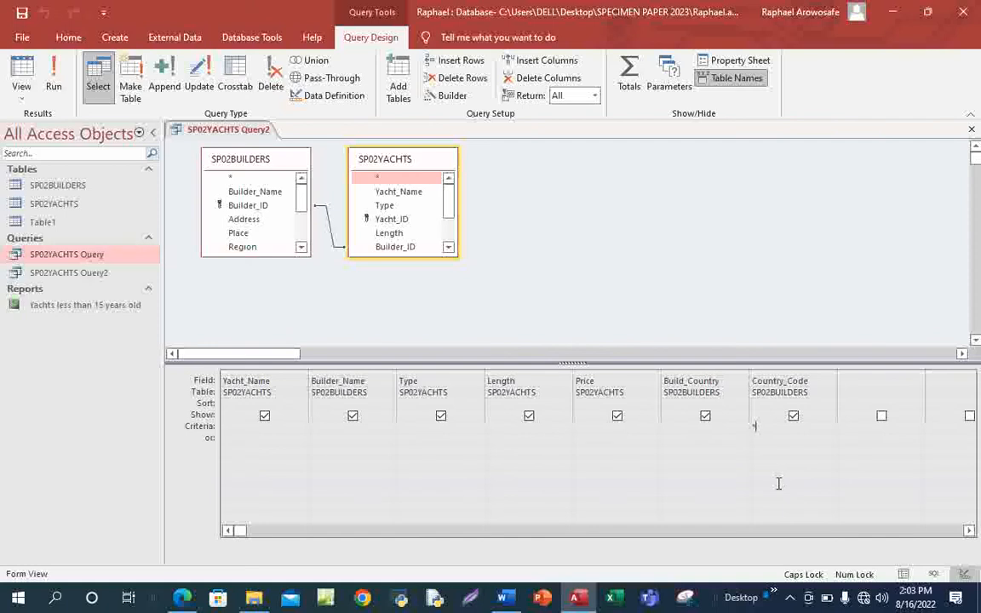
{"action": "type", "text": "N"}
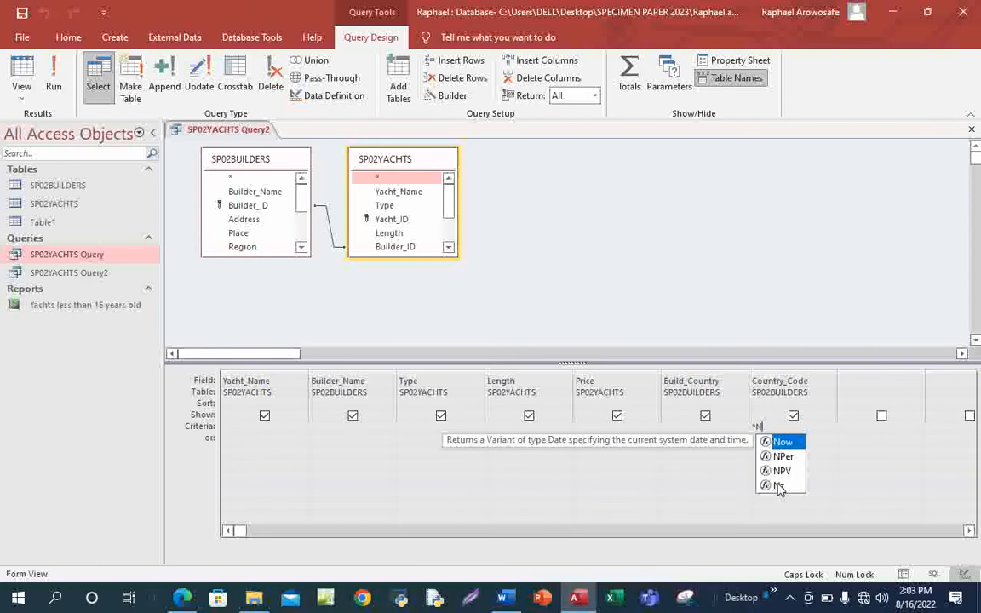
{"action": "type", "text": "Z"}
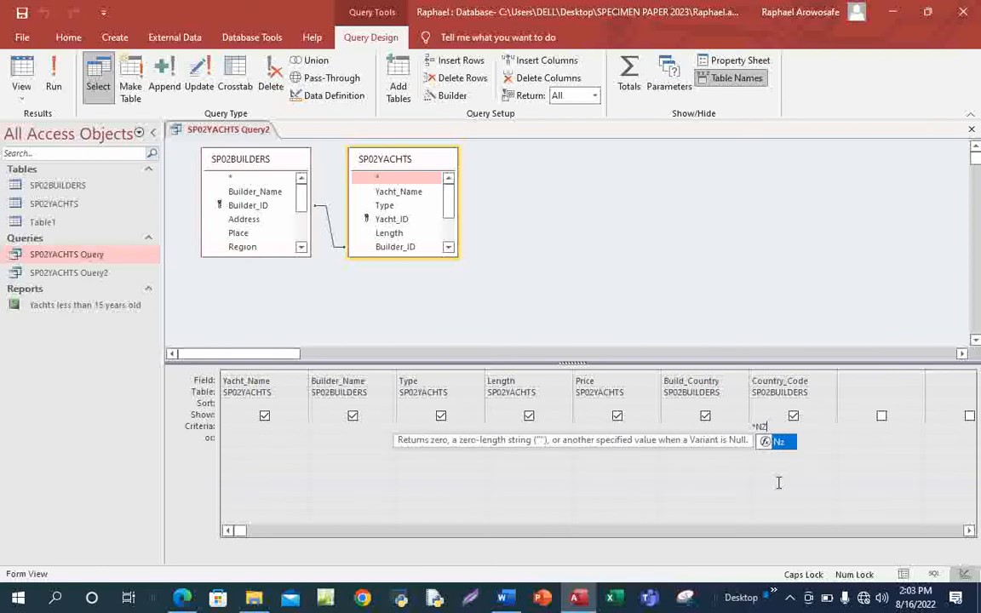
{"action": "type", "text": "*"}
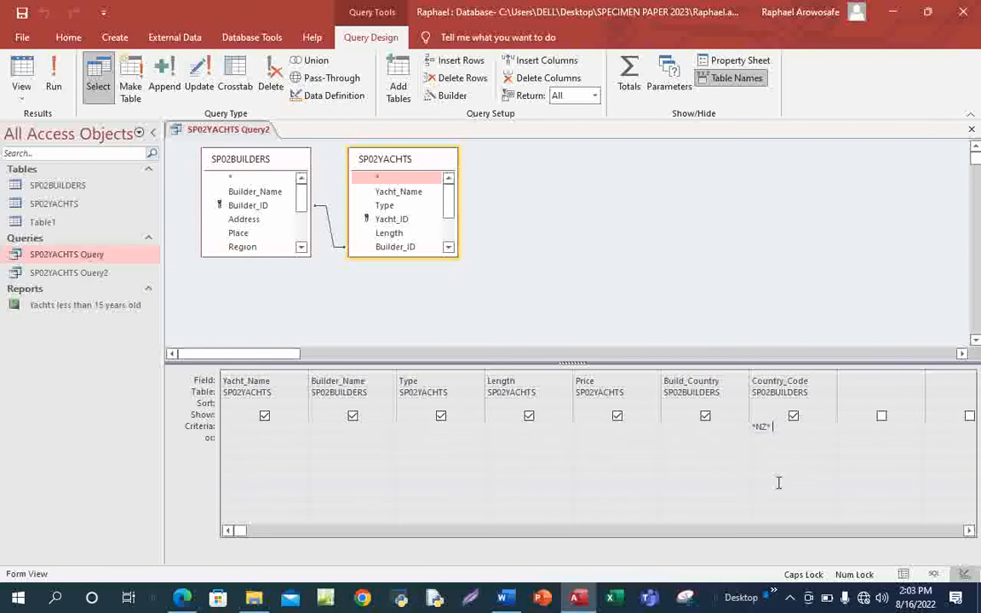
{"action": "key", "text": "Caps_Lock"}
{"action": "type", "text": "or"}
{"action": "type", "text": " *"}
{"action": "key", "text": "Caps_Lock"}
{"action": "type", "text": "A"}
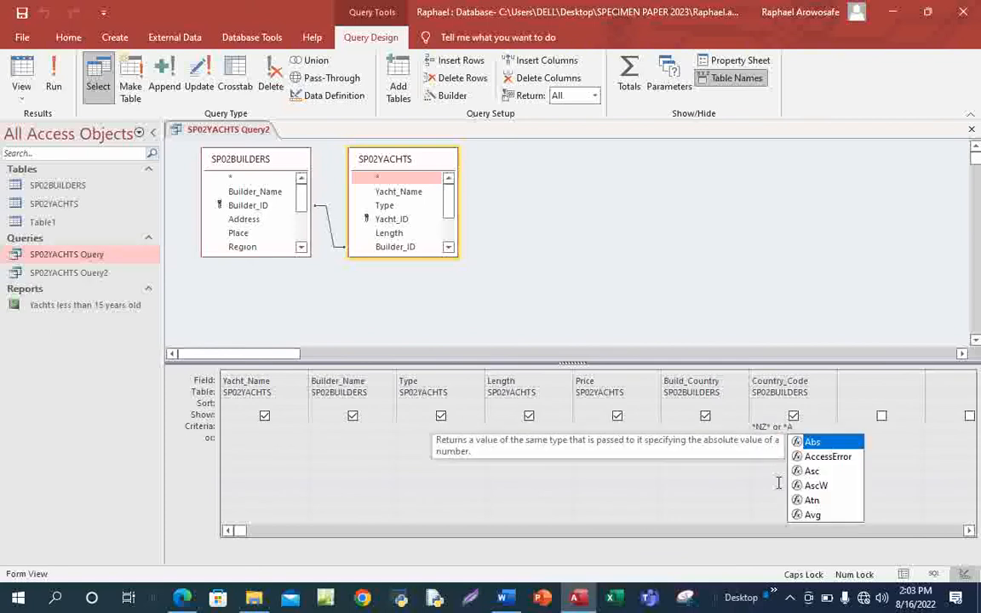
{"action": "type", "text": "U"}
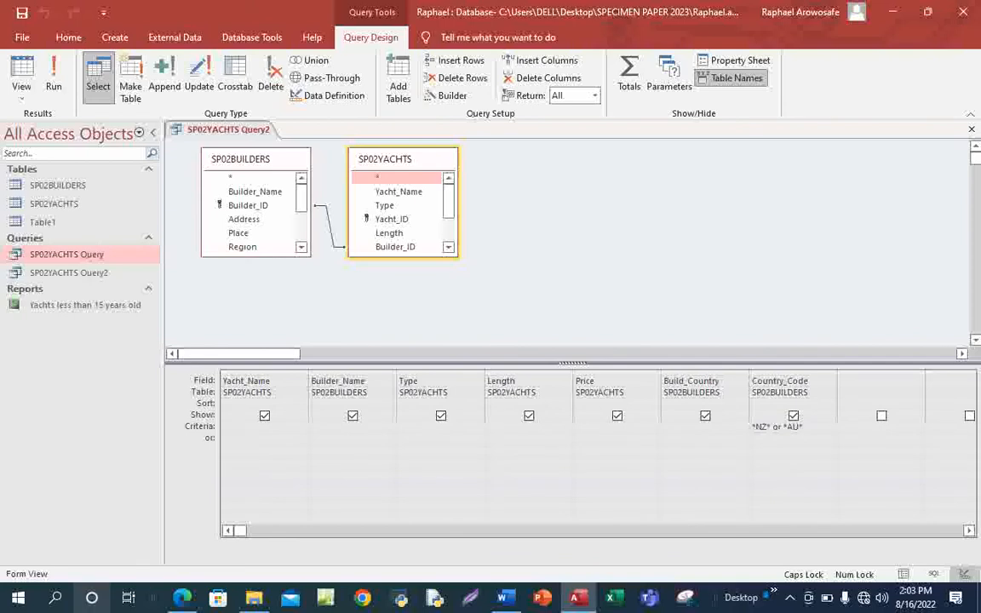
{"action": "mouse_move", "coordinate": [183, 598]}
{"action": "left_click", "coordinate": [181, 511]}
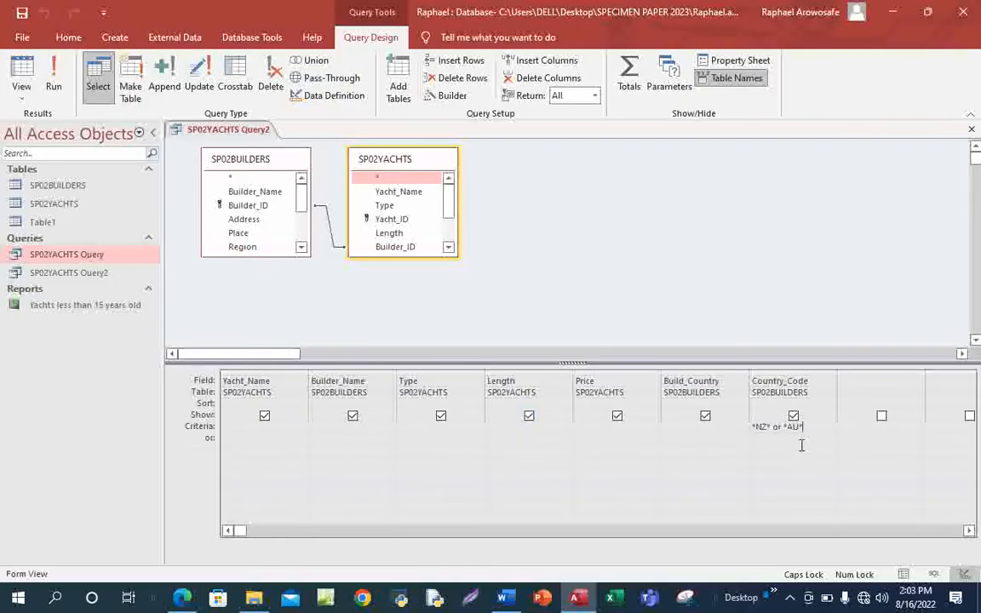
{"action": "left_click", "coordinate": [56, 78]}
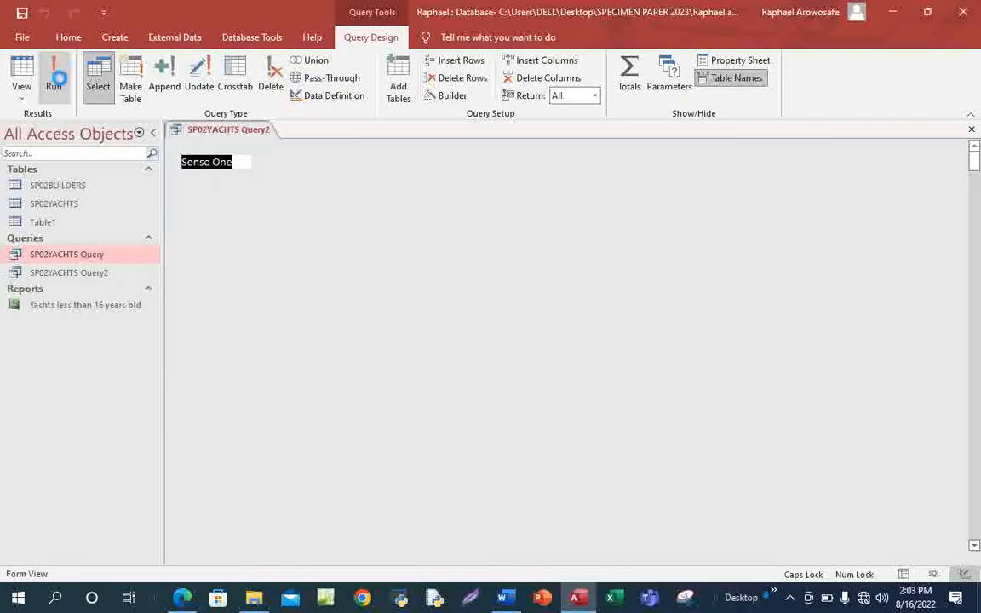
Scroll the 43 AU/NZ results, recheck the exam PDF, then open Query2's View list.
{"action": "scroll", "coordinate": [643, 248], "scroll_direction": "down", "scroll_amount": 4}
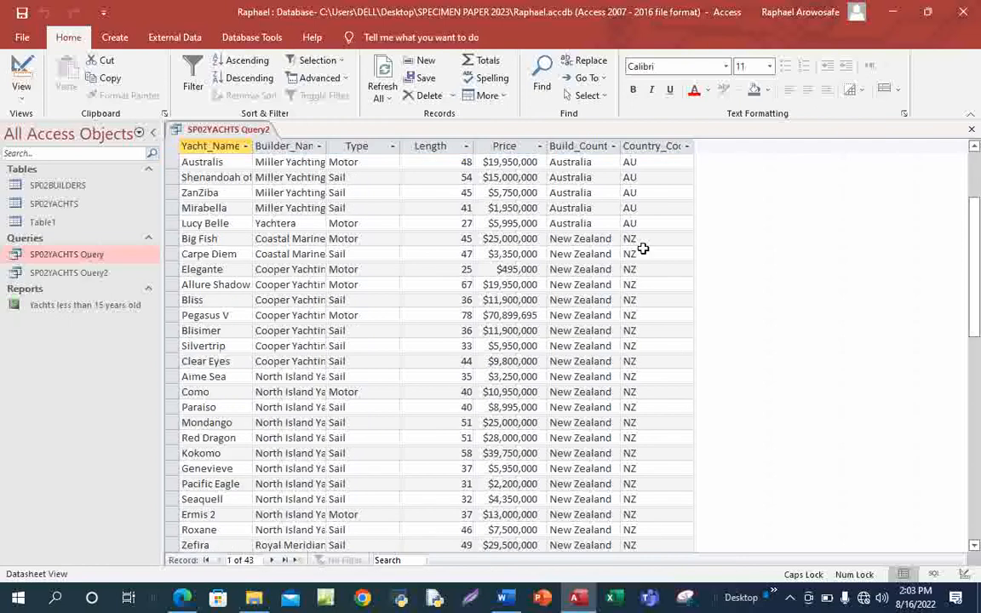
{"action": "scroll", "coordinate": [643, 248], "scroll_direction": "down", "scroll_amount": 7}
{"action": "scroll", "coordinate": [643, 314], "scroll_direction": "up", "scroll_amount": 5}
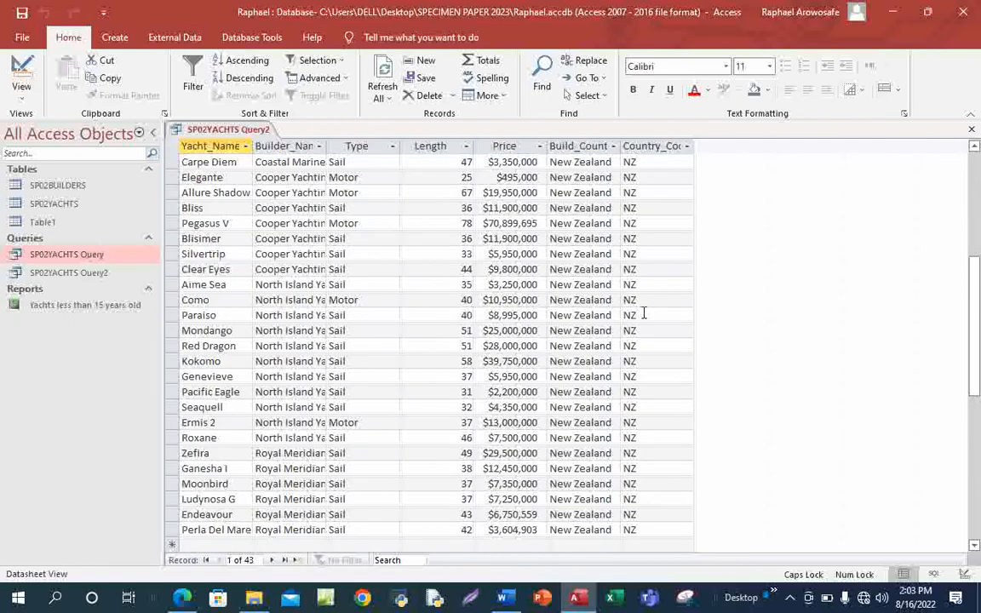
{"action": "scroll", "coordinate": [642, 314], "scroll_direction": "up", "scroll_amount": 4}
{"action": "mouse_move", "coordinate": [179, 599]}
{"action": "left_click", "coordinate": [205, 519]}
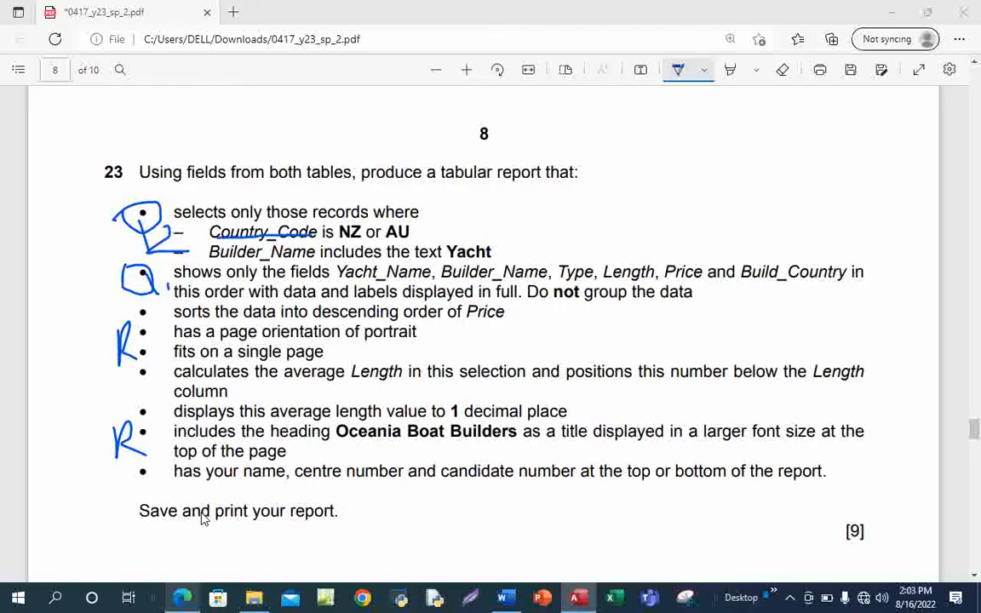
{"action": "key", "text": "alt+Tab"}
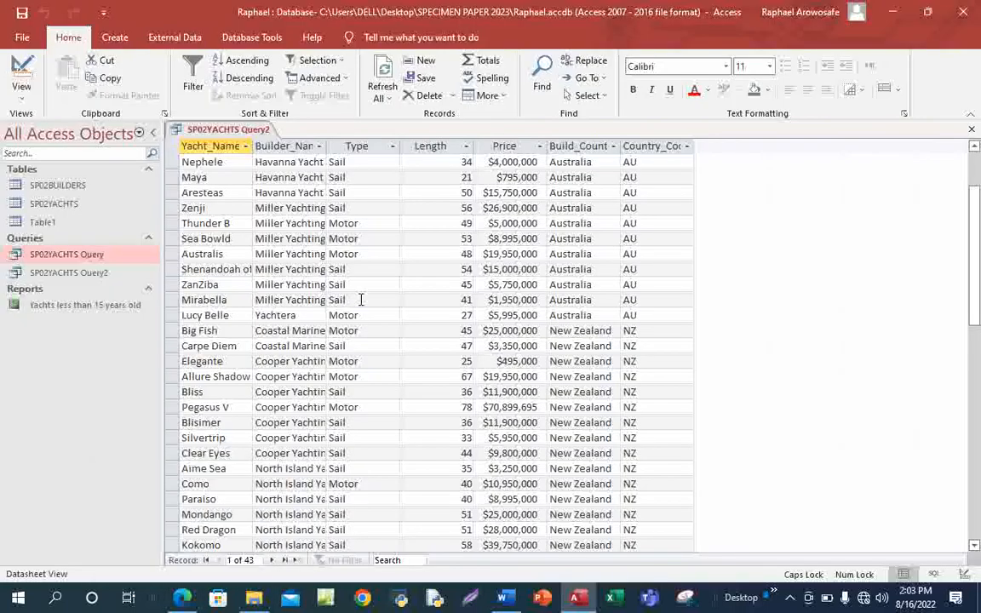
{"action": "left_click", "coordinate": [21, 90]}
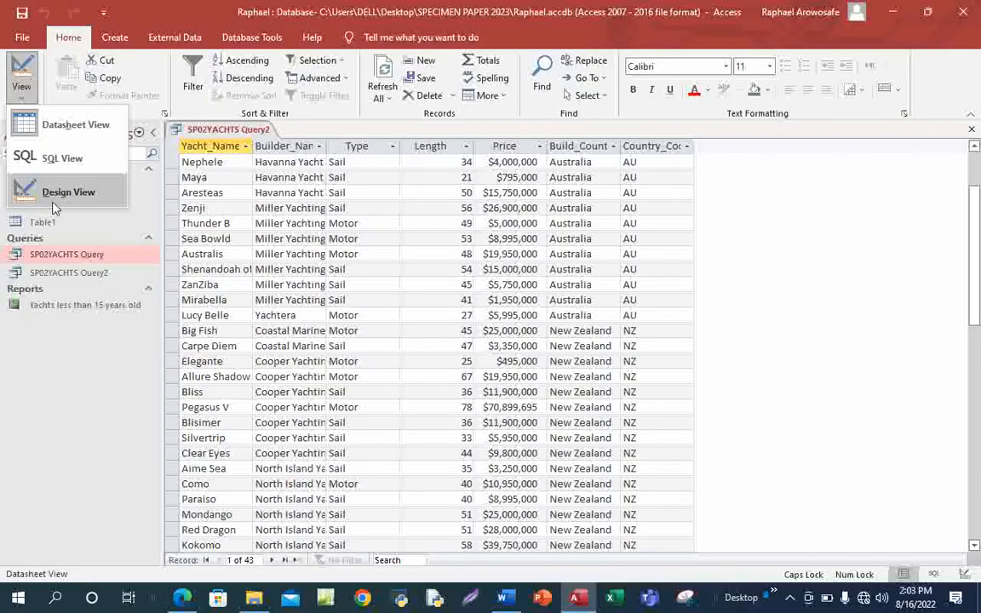
In Design View, change Query2's Builder_Name criterion to Like "*Yacht*".
{"action": "left_click", "coordinate": [47, 182]}
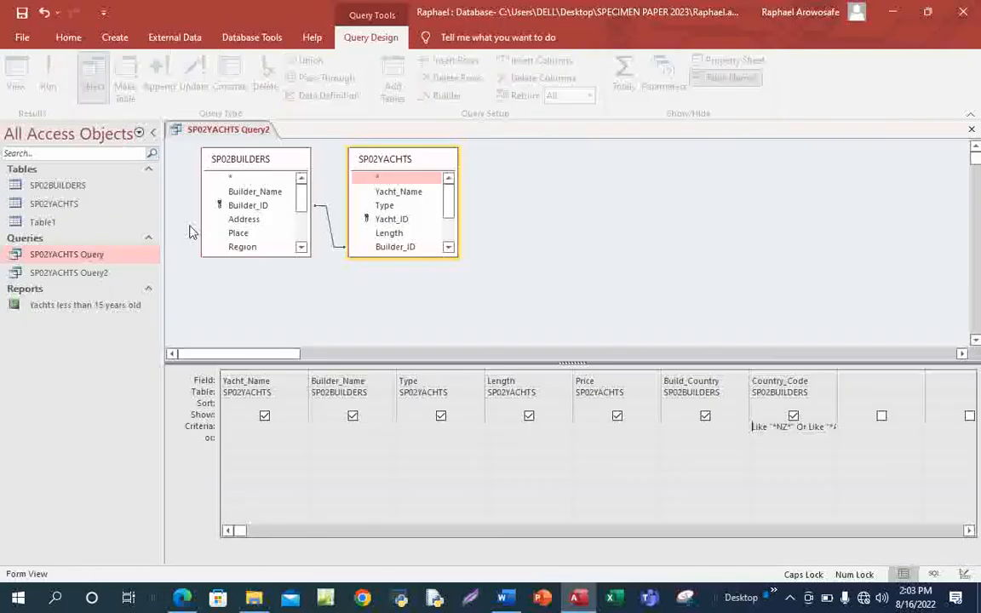
{"action": "left_click", "coordinate": [351, 427]}
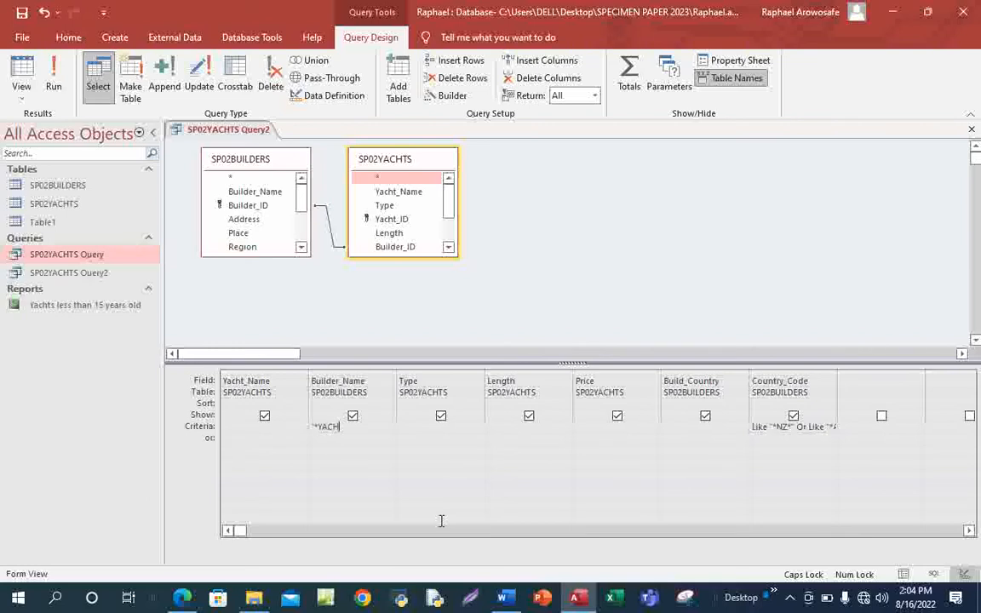
{"action": "key", "text": "BackSpace"}
{"action": "key", "text": "BackSpace"}
{"action": "key", "text": "Caps_Lock"}
{"action": "type", "text": "acht*\""}
Run Query2 for 30 records, autofit the Builder_Name column, and return to the exam PDF.
{"action": "left_click", "coordinate": [49, 83]}
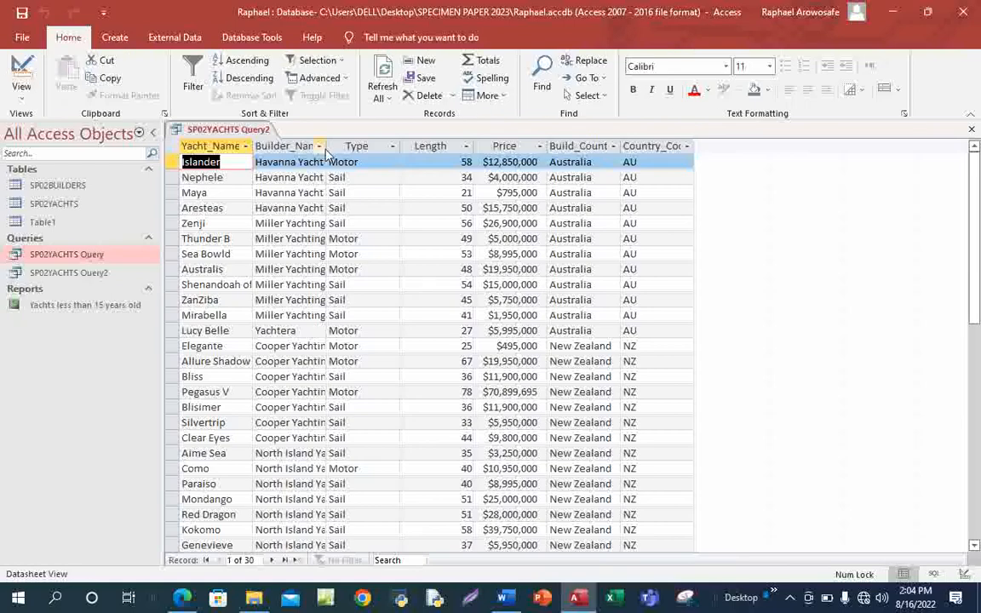
{"action": "double_click", "coordinate": [326, 144]}
{"action": "scroll", "coordinate": [296, 313], "scroll_direction": "down", "scroll_amount": 7}
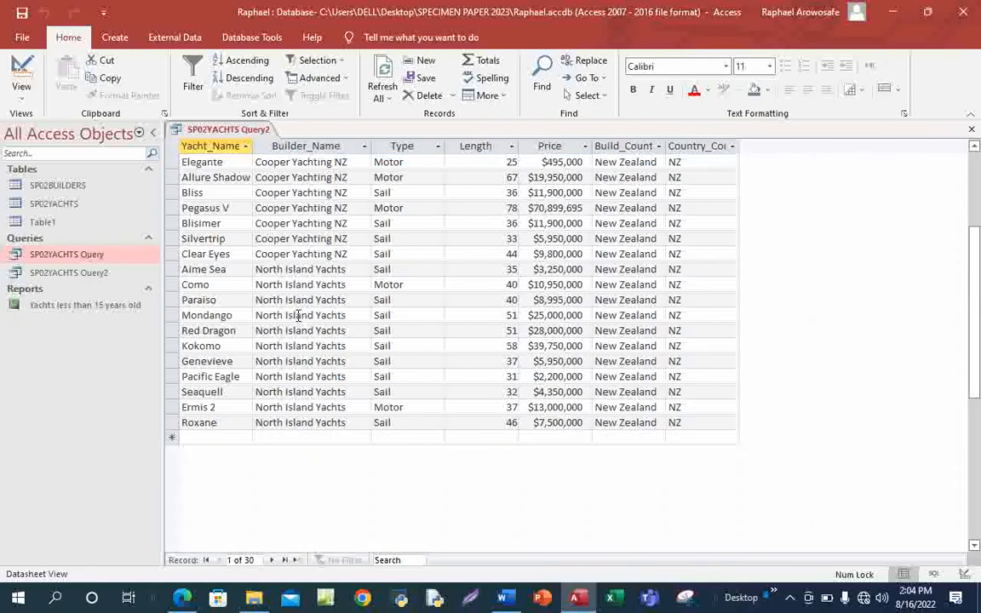
{"action": "scroll", "coordinate": [298, 315], "scroll_direction": "up", "scroll_amount": 2}
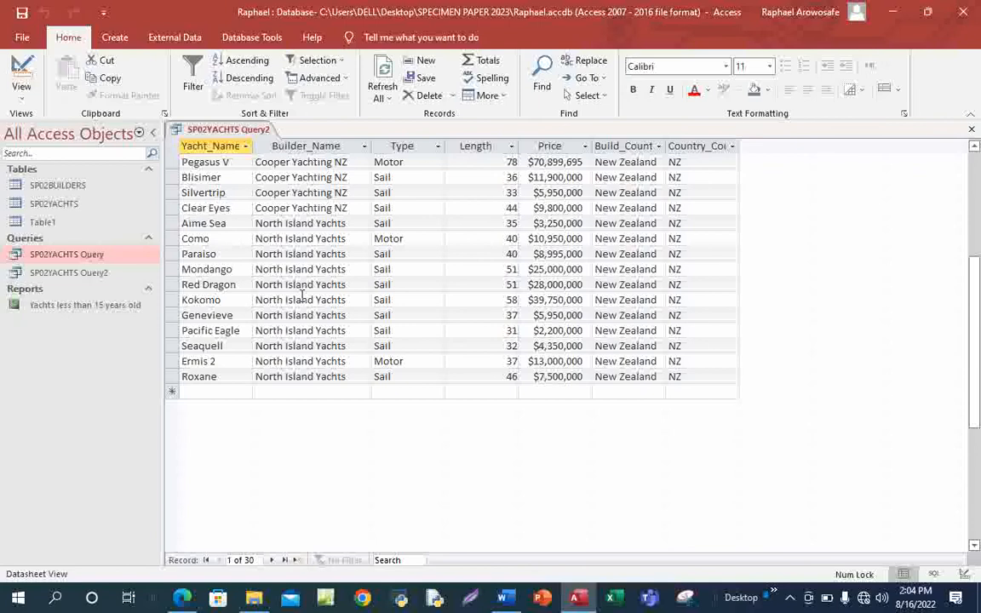
{"action": "scroll", "coordinate": [327, 289], "scroll_direction": "up", "scroll_amount": 4}
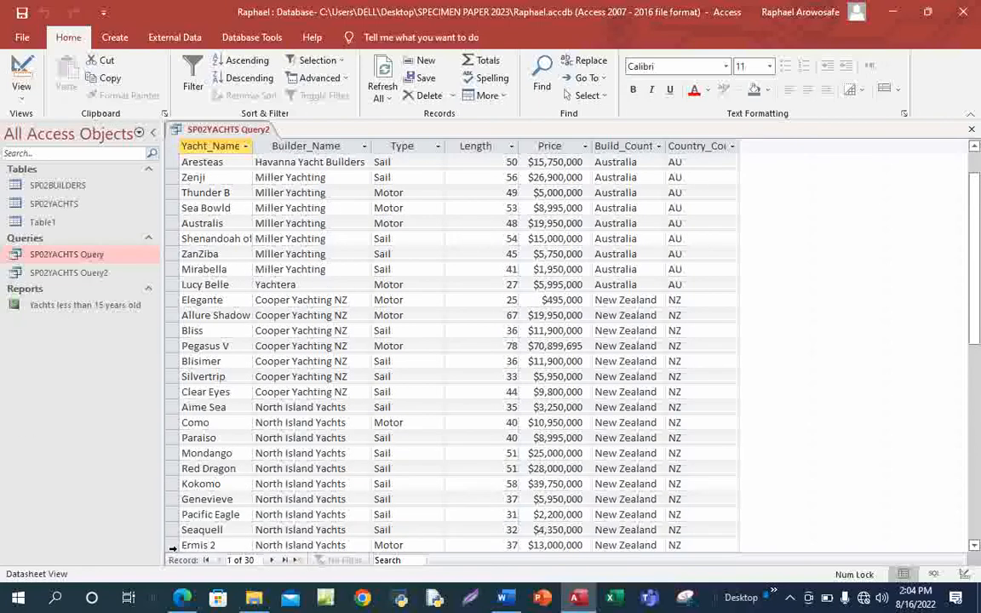
{"action": "left_click", "coordinate": [181, 597]}
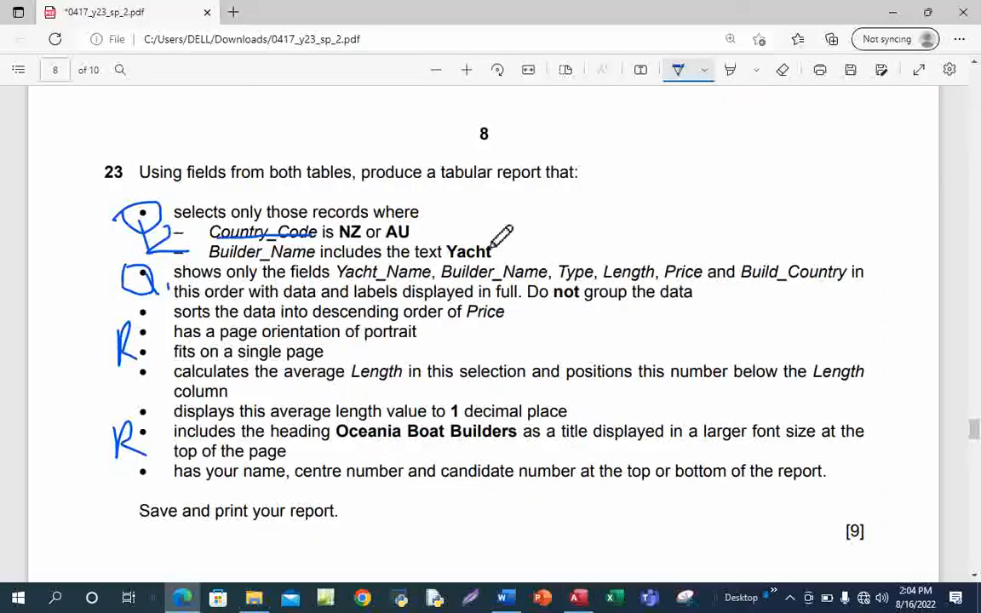
Tick the NZ/AU and Yacht conditions and underline Yacht_Name in blue ink, then return to Access.
{"action": "left_click_drag", "start_coordinate": [408, 231], "coordinate": [482, 210]}
{"action": "left_click_drag", "start_coordinate": [477, 250], "coordinate": [594, 229]}
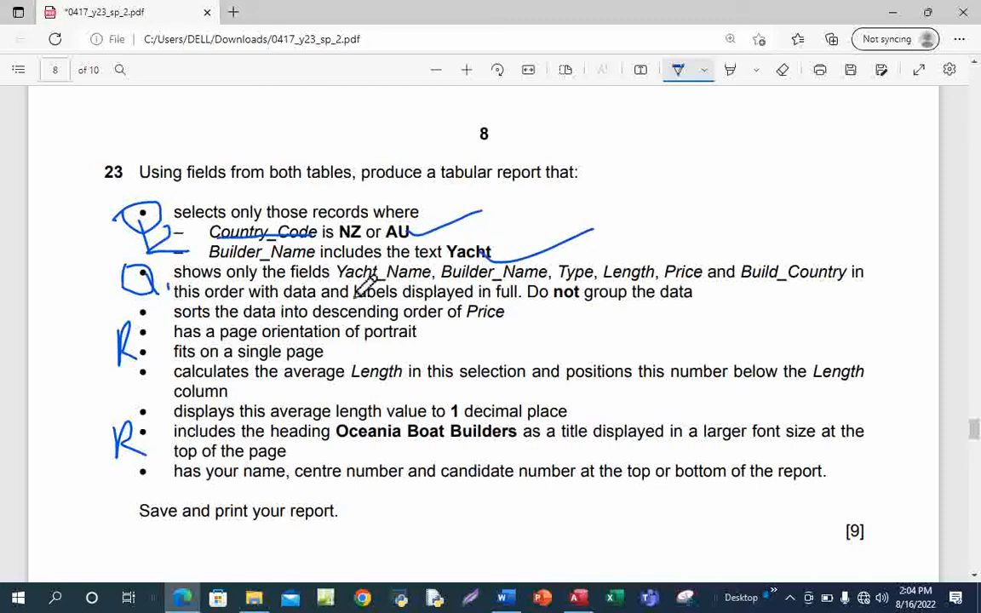
{"action": "left_click_drag", "start_coordinate": [355, 287], "coordinate": [444, 263]}
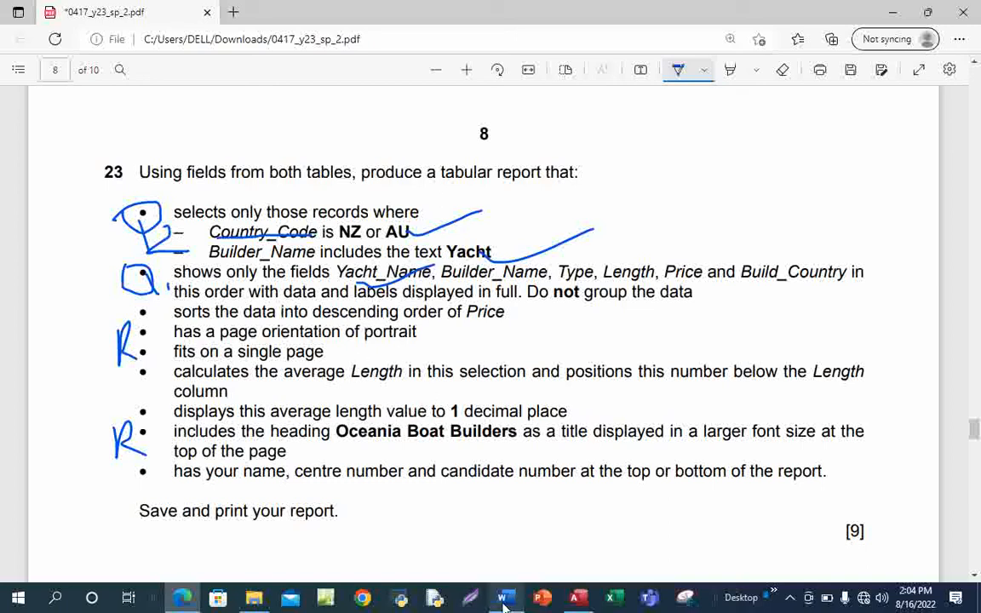
{"action": "mouse_move", "coordinate": [578, 600]}
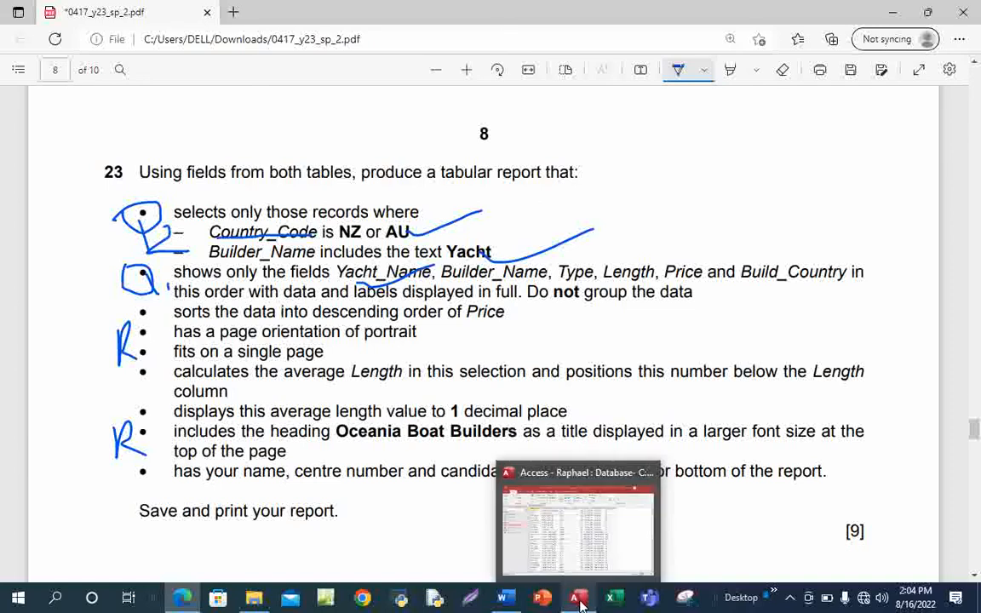
{"action": "left_click", "coordinate": [579, 502]}
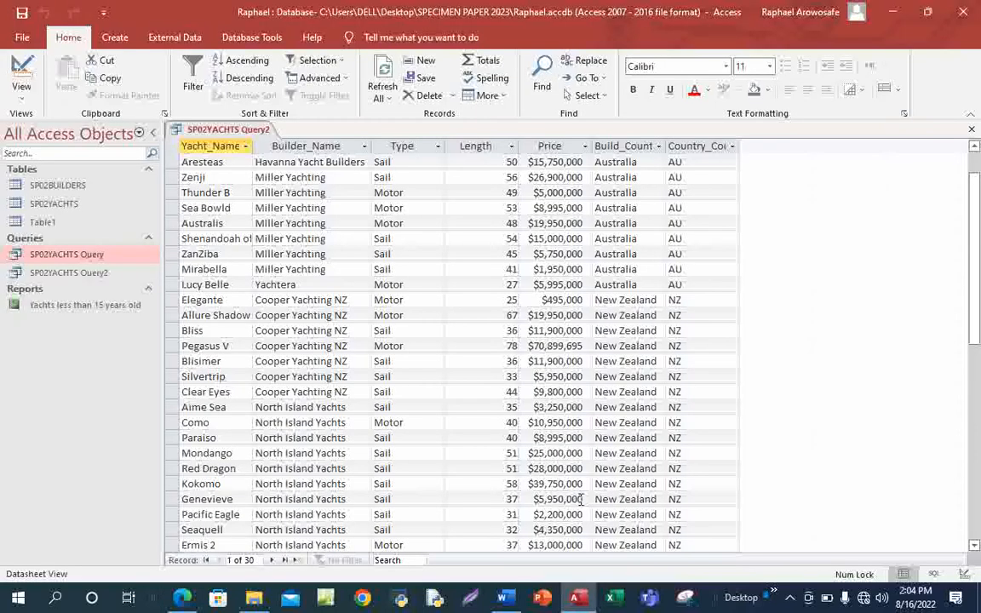
Save and close Query2, then start the Report Wizard with Query2 as its source.
{"action": "left_click", "coordinate": [971, 136]}
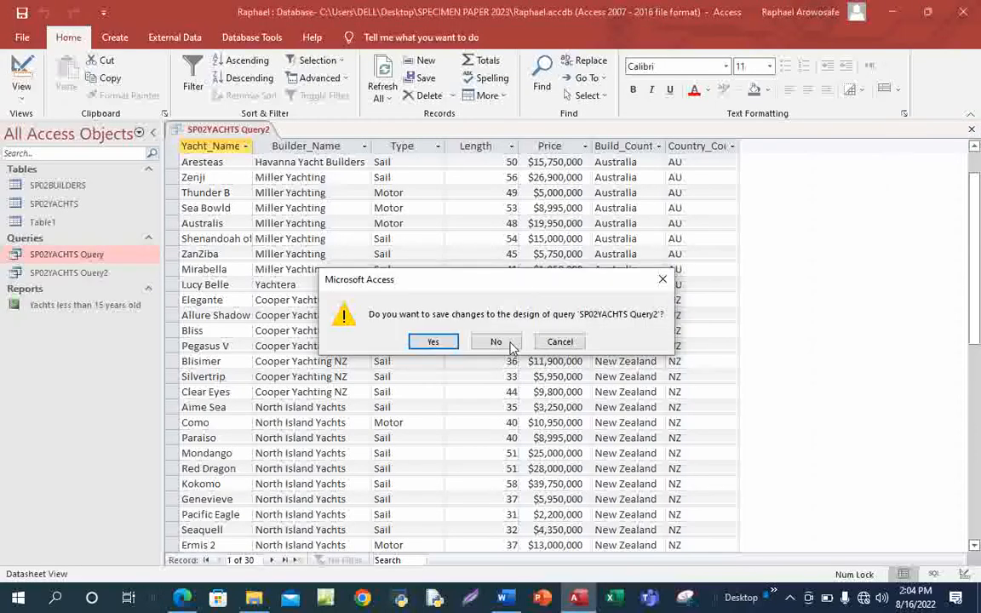
{"action": "left_click", "coordinate": [433, 343]}
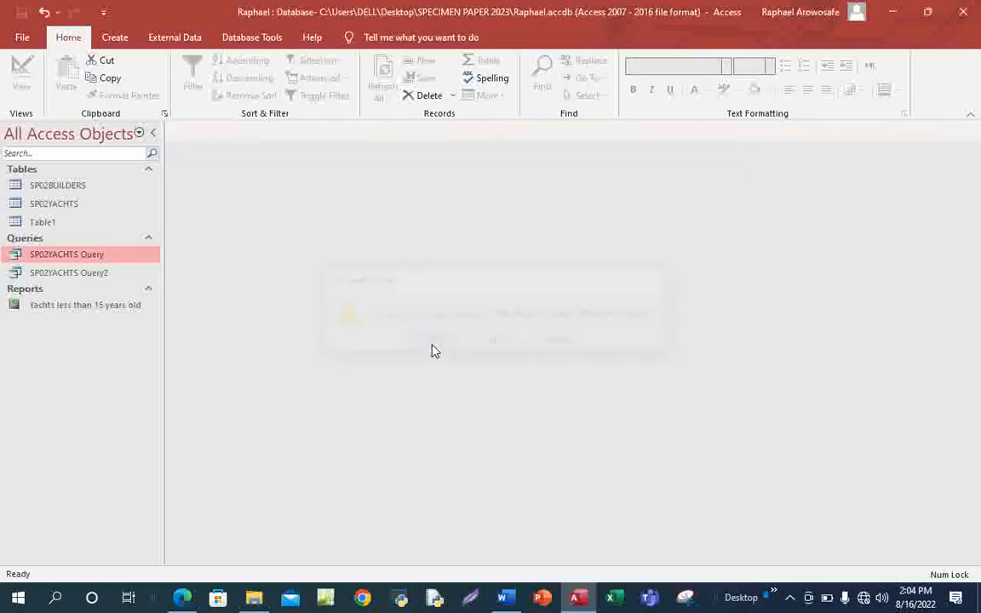
{"action": "left_click", "coordinate": [116, 37]}
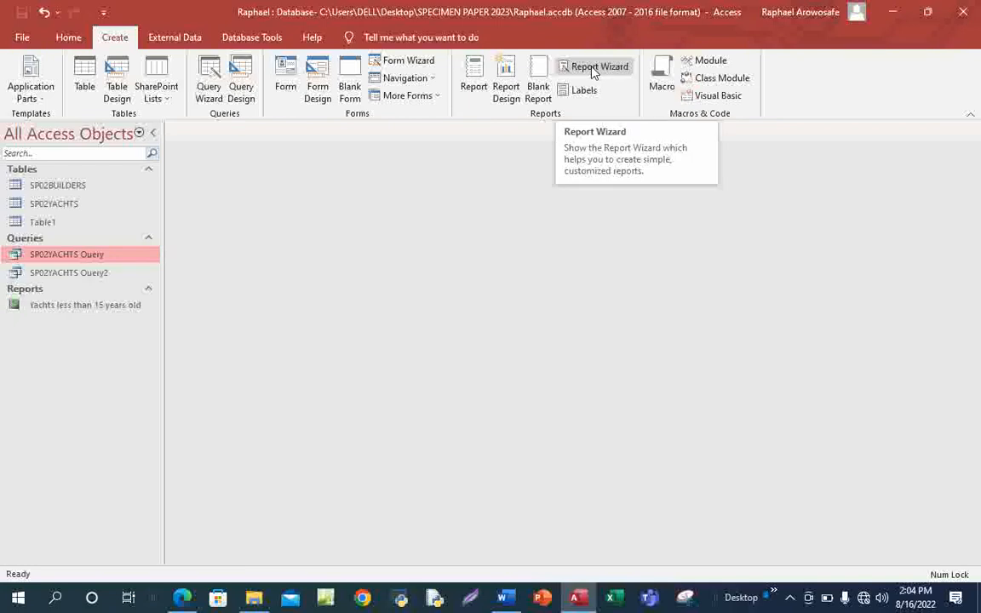
{"action": "left_click", "coordinate": [594, 68]}
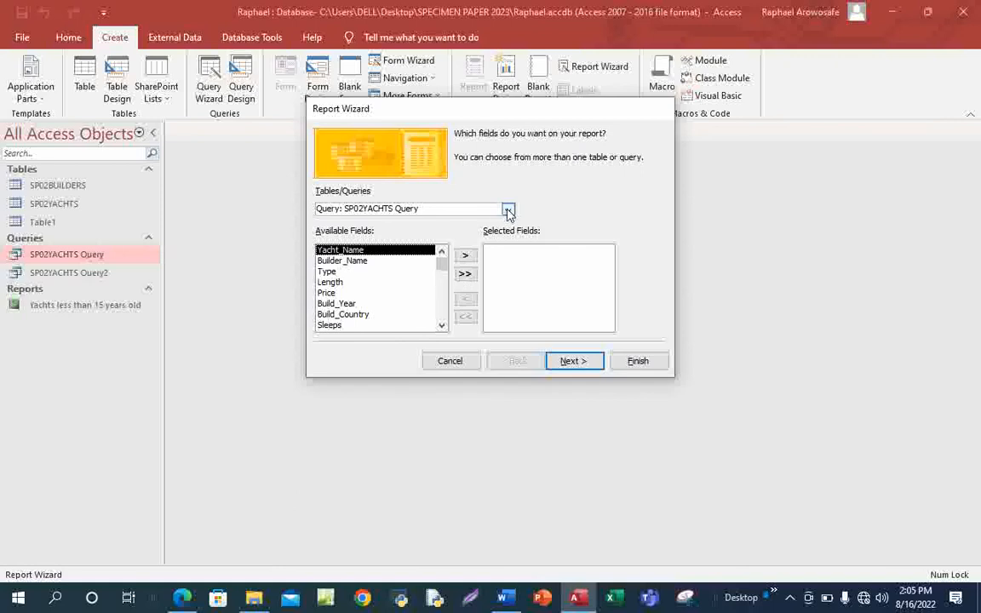
{"action": "left_click", "coordinate": [464, 209]}
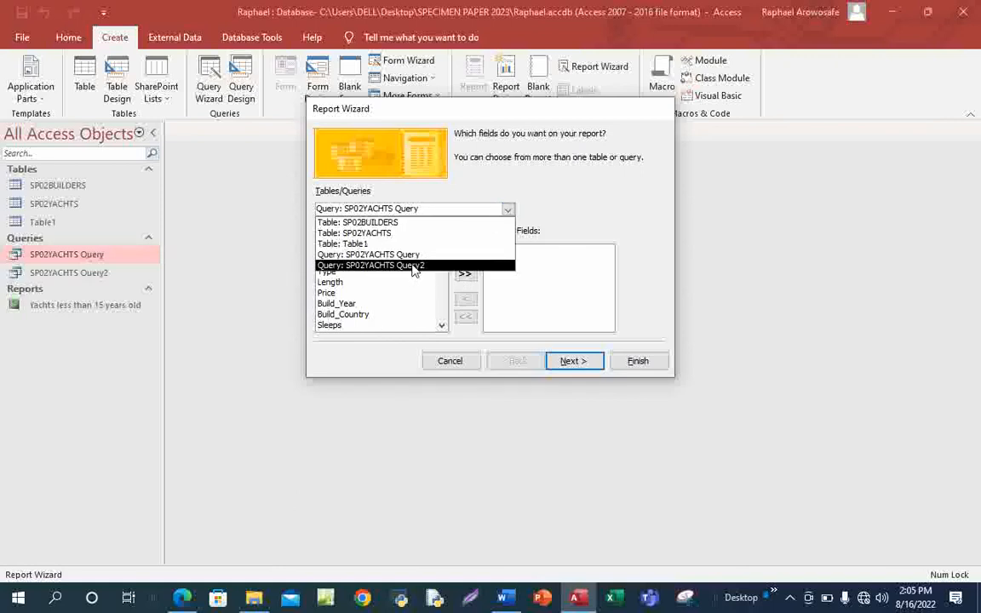
{"action": "left_click", "coordinate": [413, 266]}
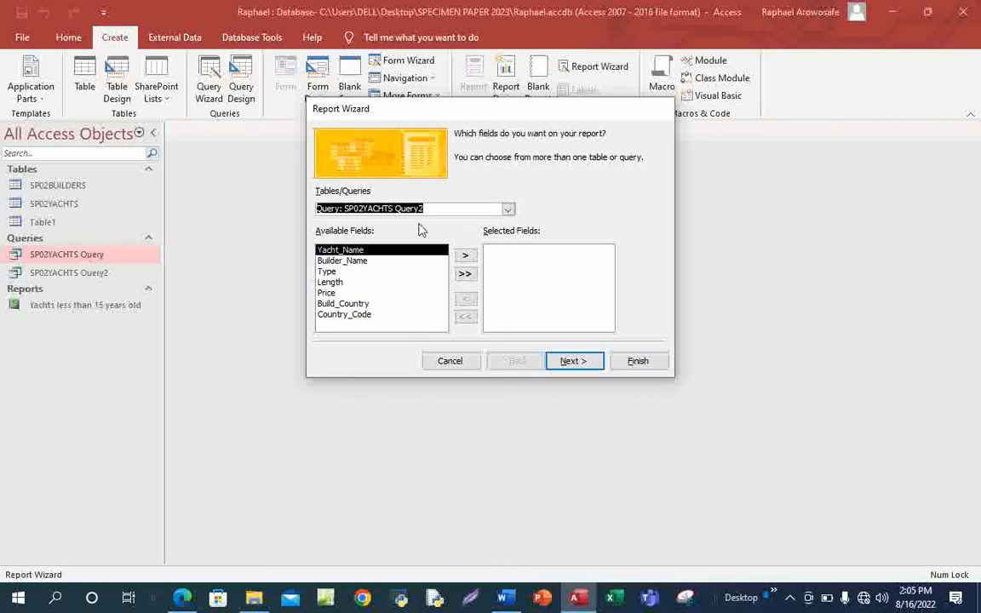
Add all seven fields, view by SP02YACHTS, skip grouping, and reach the sort-order step.
{"action": "left_click", "coordinate": [465, 274]}
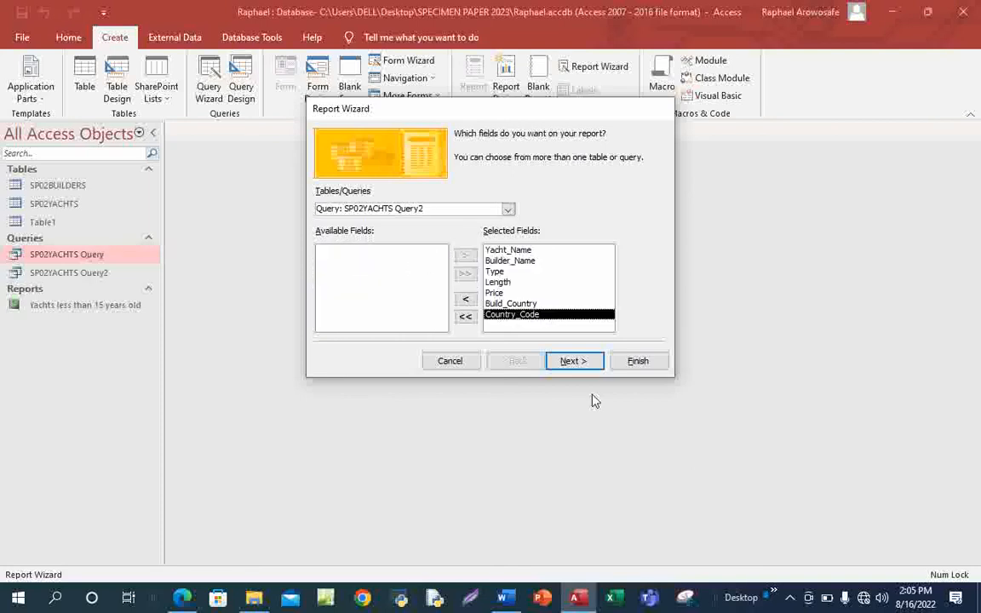
{"action": "left_click", "coordinate": [576, 361]}
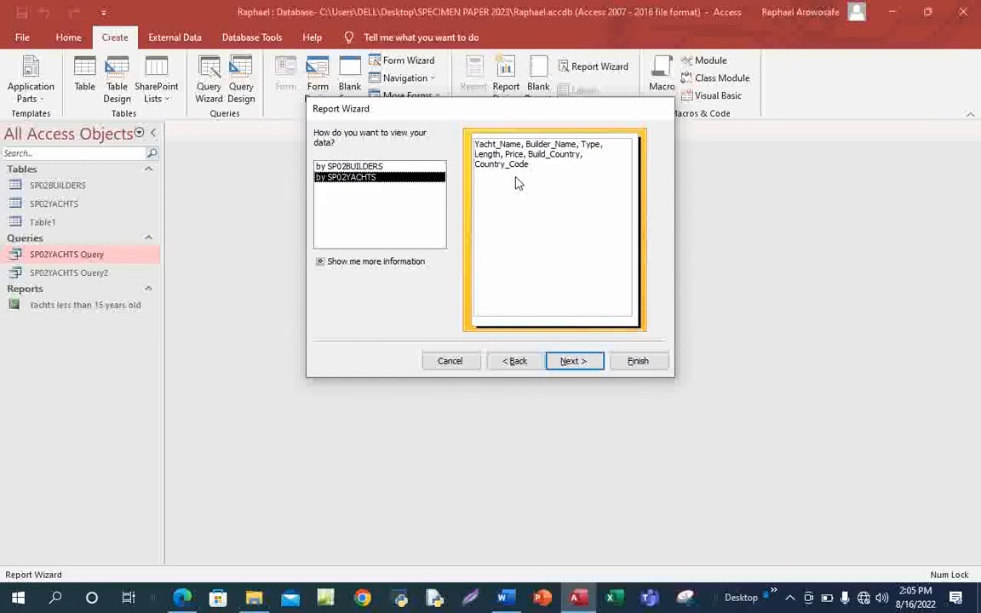
{"action": "left_click", "coordinate": [388, 166]}
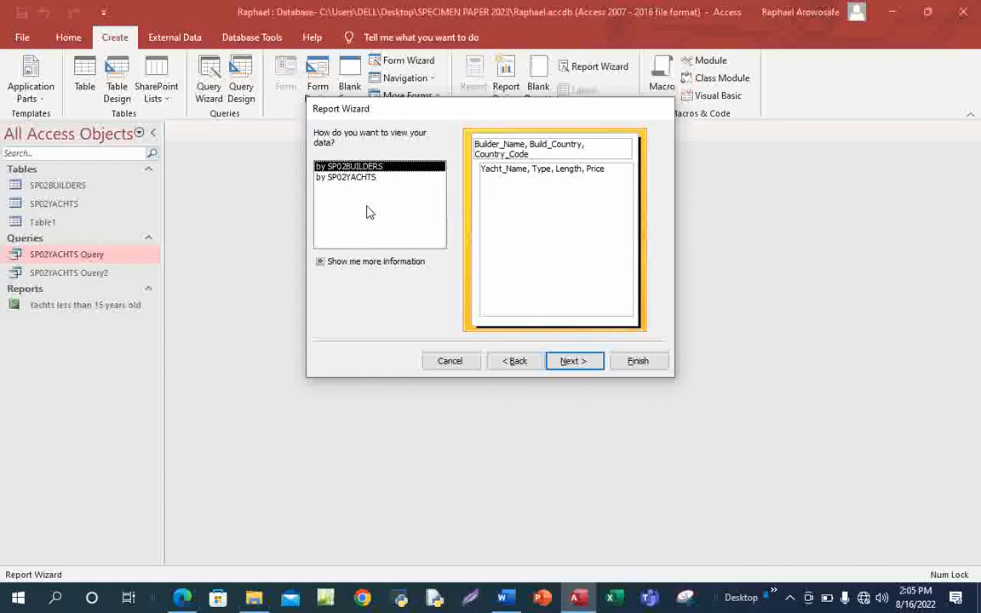
{"action": "left_click", "coordinate": [368, 177]}
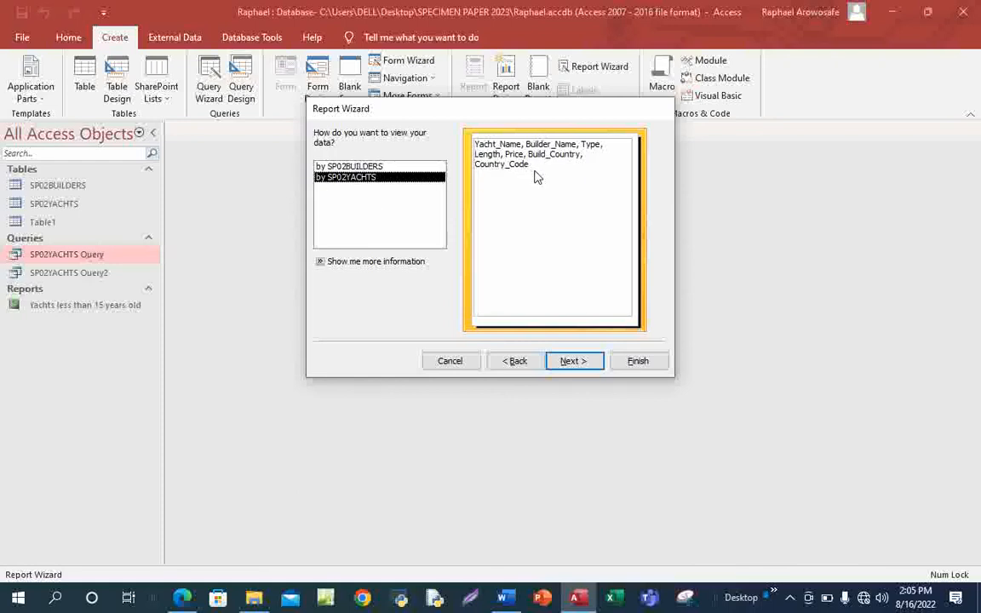
{"action": "left_click", "coordinate": [574, 362]}
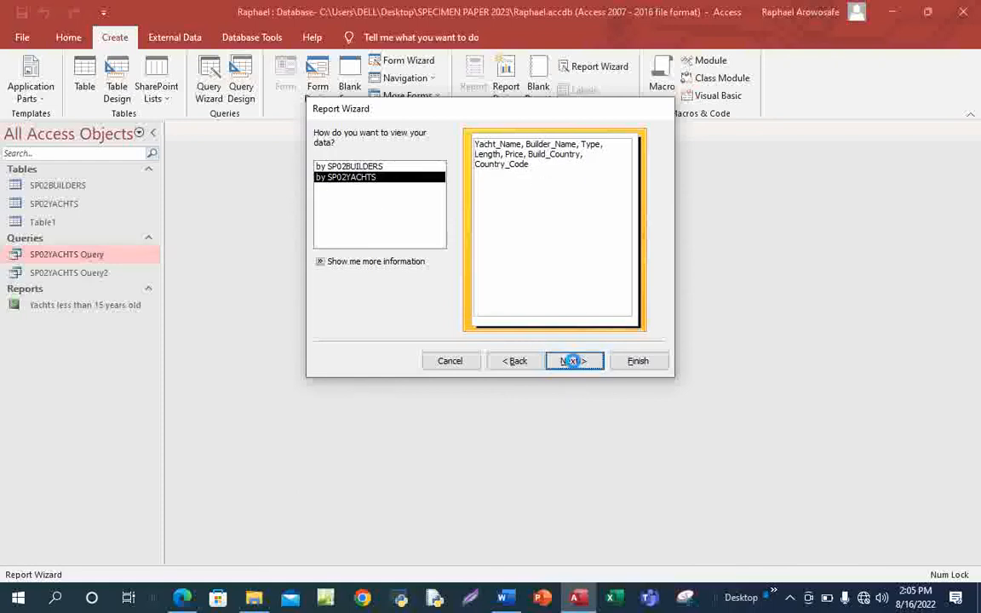
{"action": "left_click", "coordinate": [566, 362]}
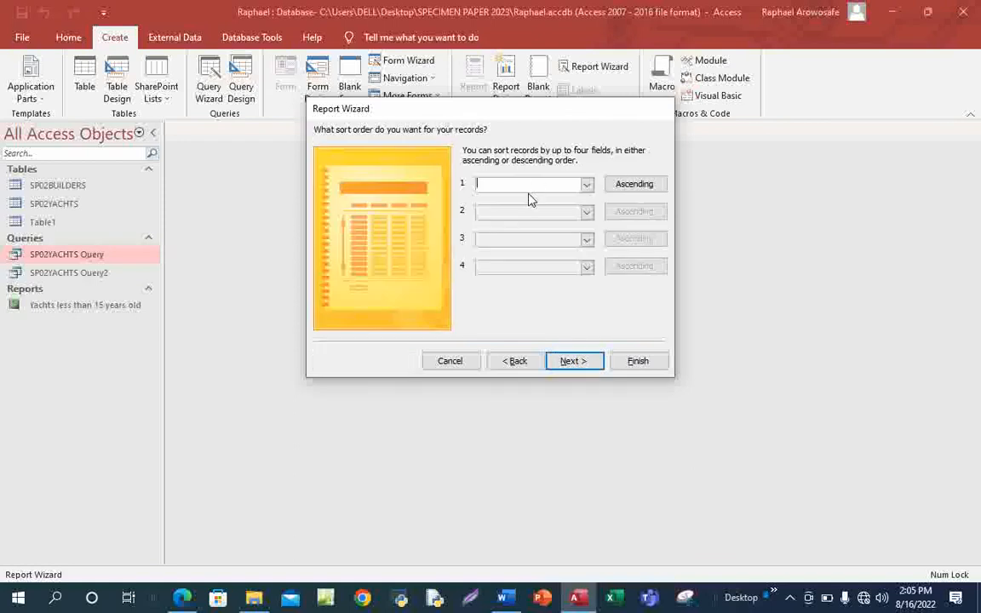
Write the ink note "Later" beside the descending-Price requirement in the PDF, then return to Access.
{"action": "mouse_move", "coordinate": [191, 601]}
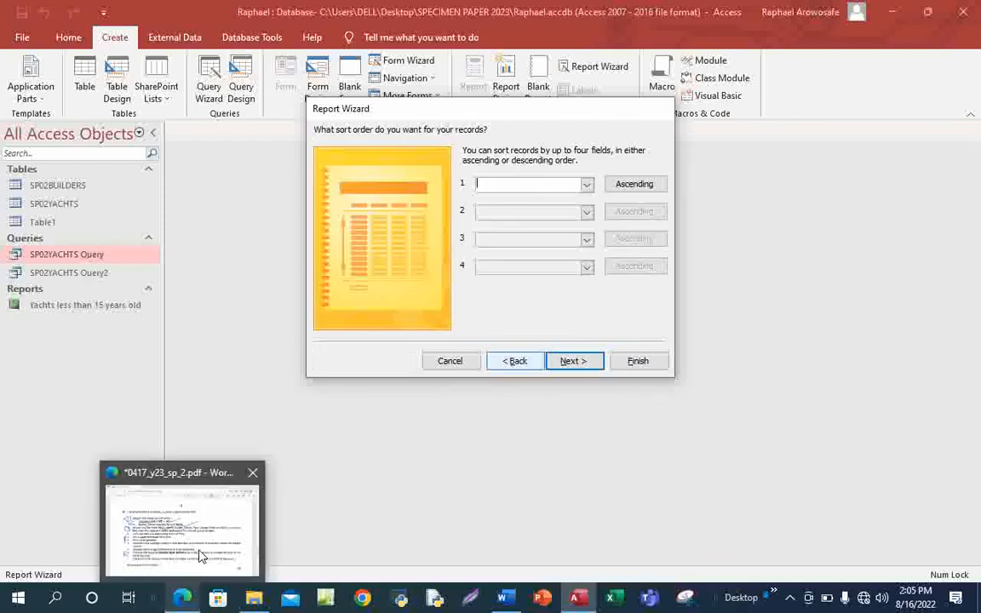
{"action": "left_click", "coordinate": [199, 553]}
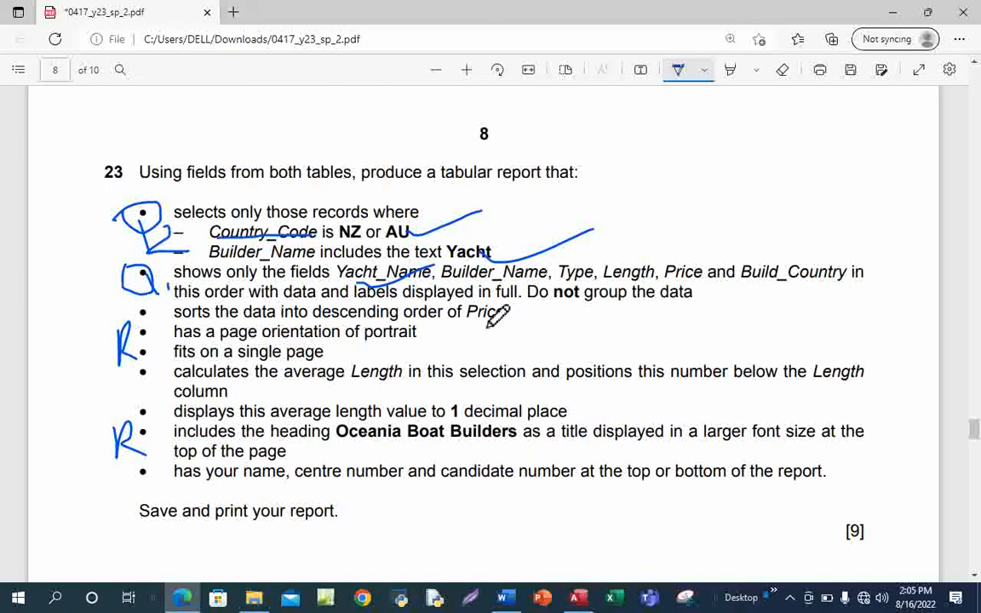
{"action": "mouse_move", "coordinate": [506, 315]}
{"action": "left_mouse_down"}
{"action": "mouse_move", "coordinate": [611, 331]}
{"action": "mouse_move", "coordinate": [681, 321]}
{"action": "left_mouse_up"}
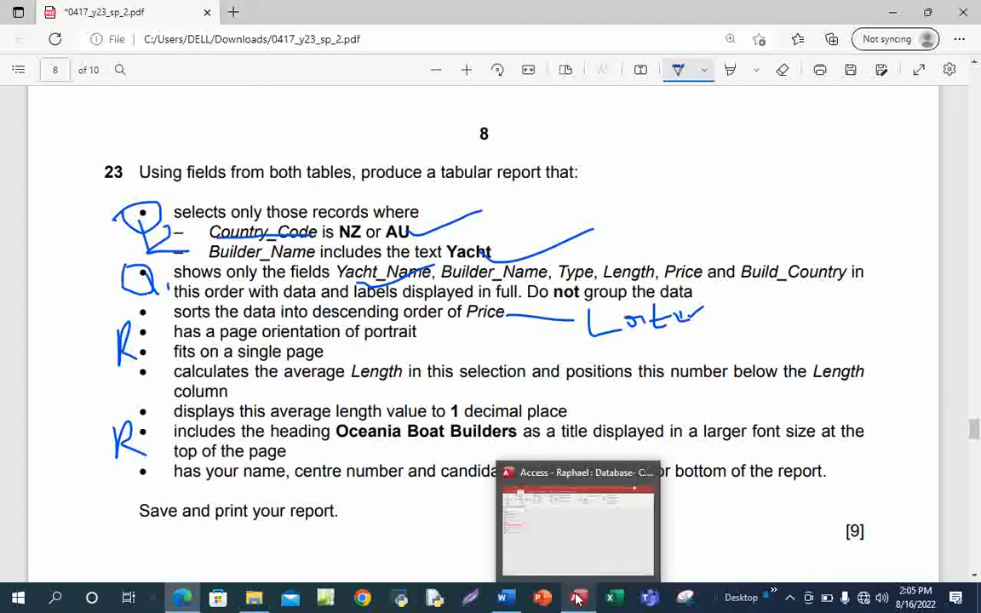
{"action": "left_click", "coordinate": [582, 525]}
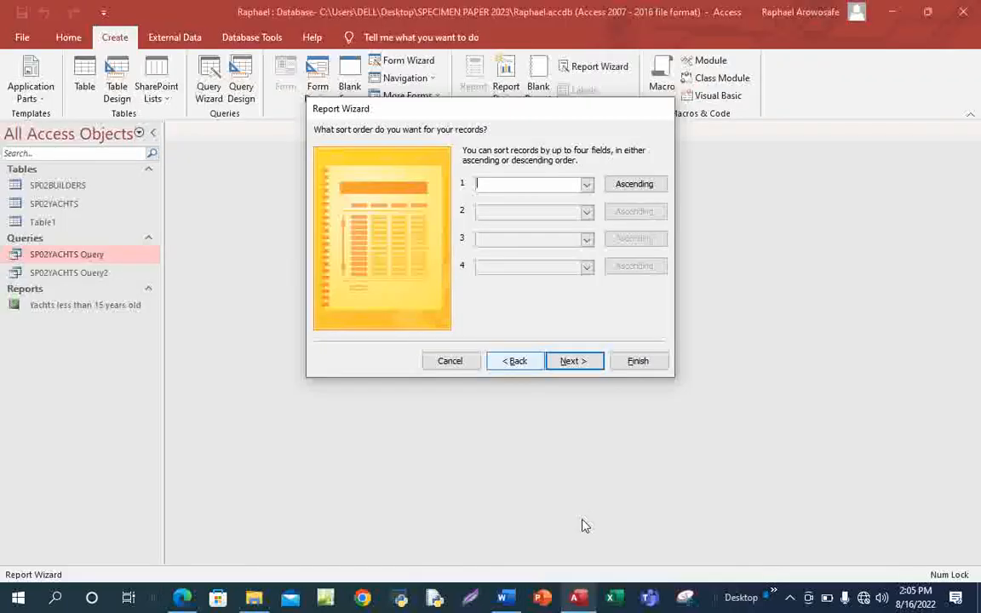
Advance to the layout options, keeping Tabular and Portrait, and underline 'portrait' in the PDF.
{"action": "left_click", "coordinate": [569, 361]}
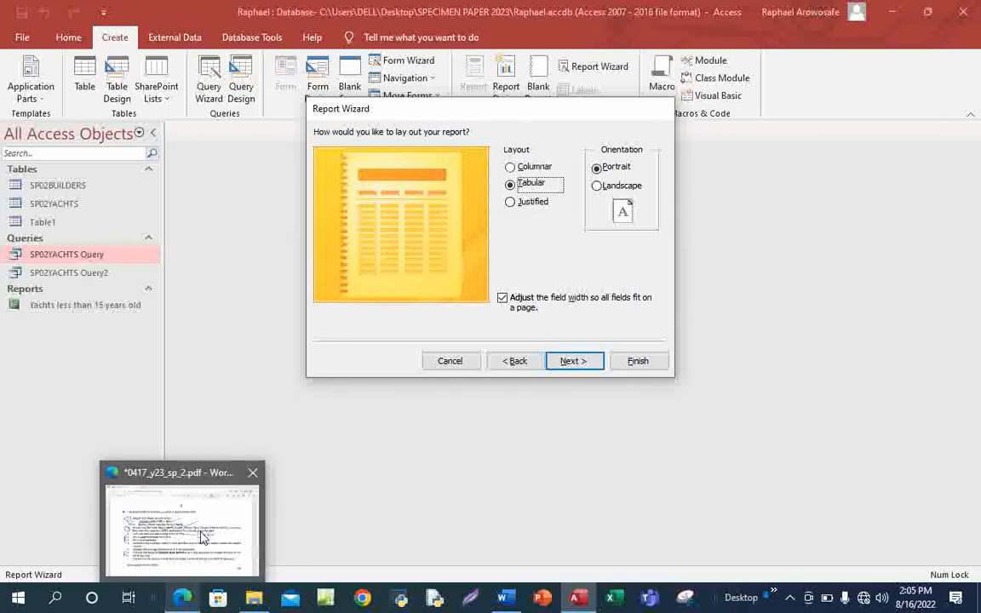
{"action": "left_click", "coordinate": [182, 485]}
{"action": "left_click_drag", "start_coordinate": [396, 336], "coordinate": [434, 328]}
{"action": "mouse_move", "coordinate": [578, 600]}
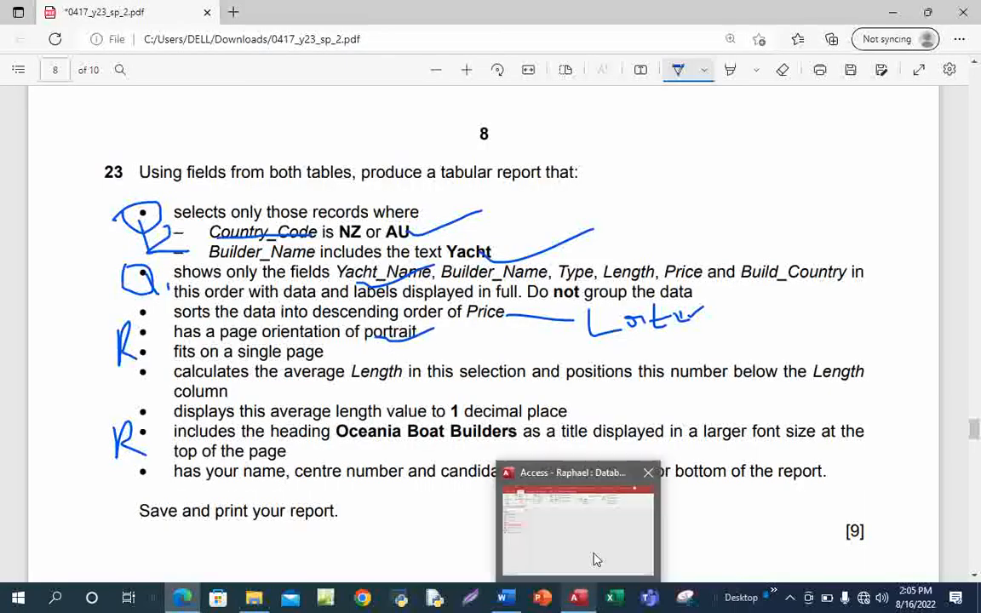
{"action": "left_click", "coordinate": [595, 560]}
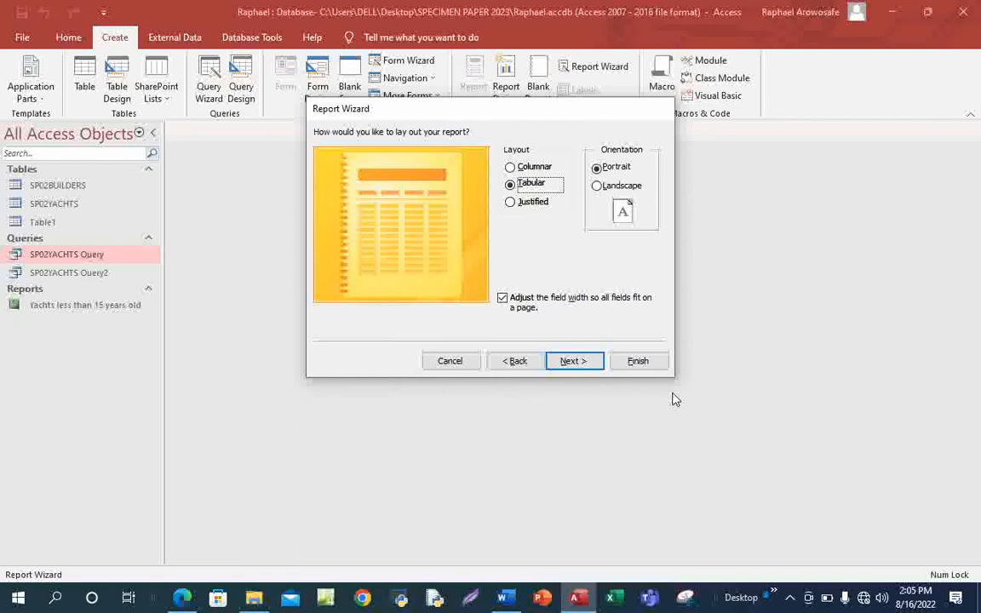
Go on to the report title step and copy 'Oceania Boat Builders' from the exam PDF.
{"action": "left_click", "coordinate": [574, 359]}
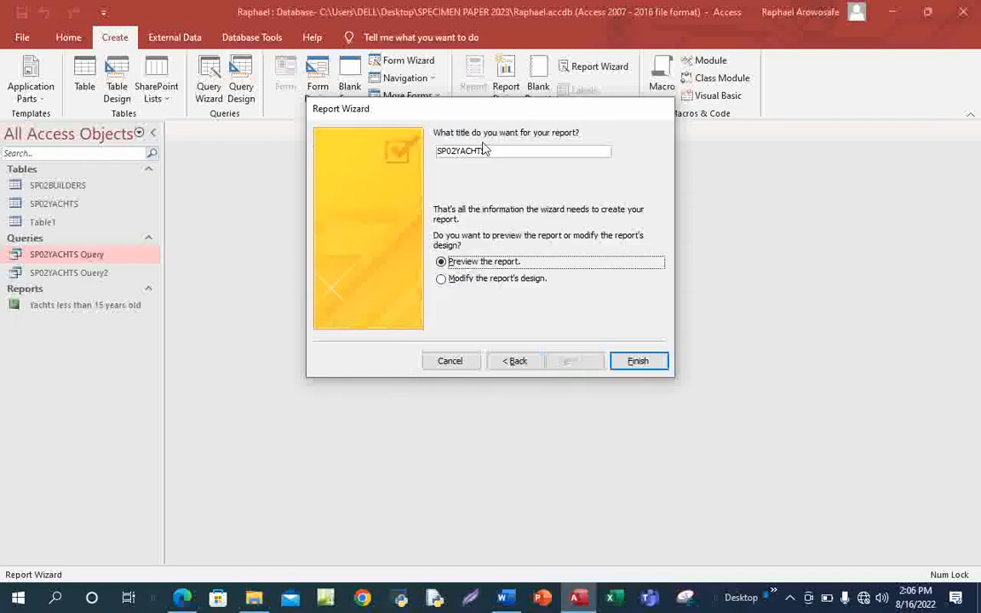
{"action": "mouse_move", "coordinate": [182, 598]}
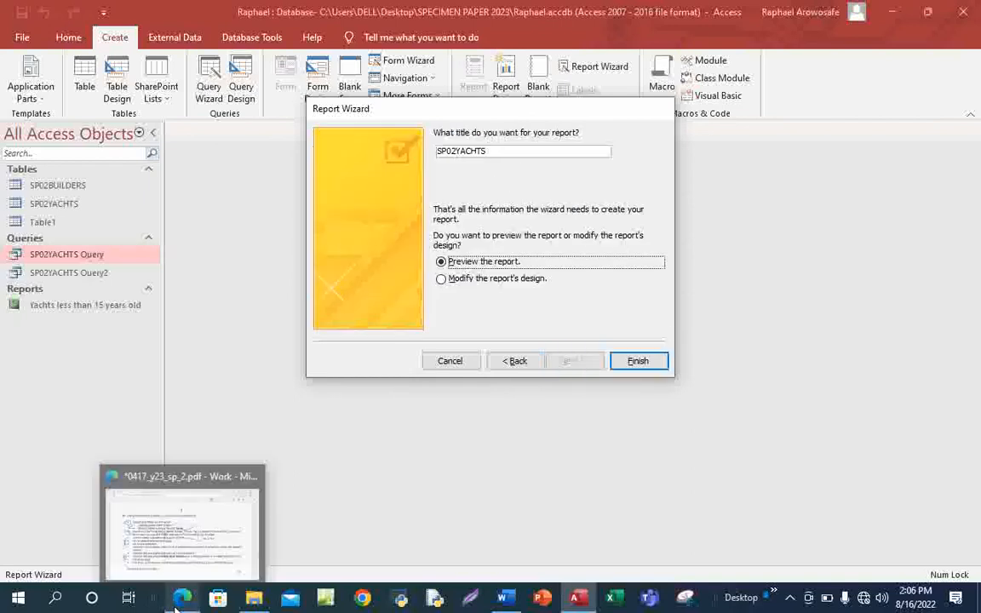
{"action": "left_click", "coordinate": [192, 557]}
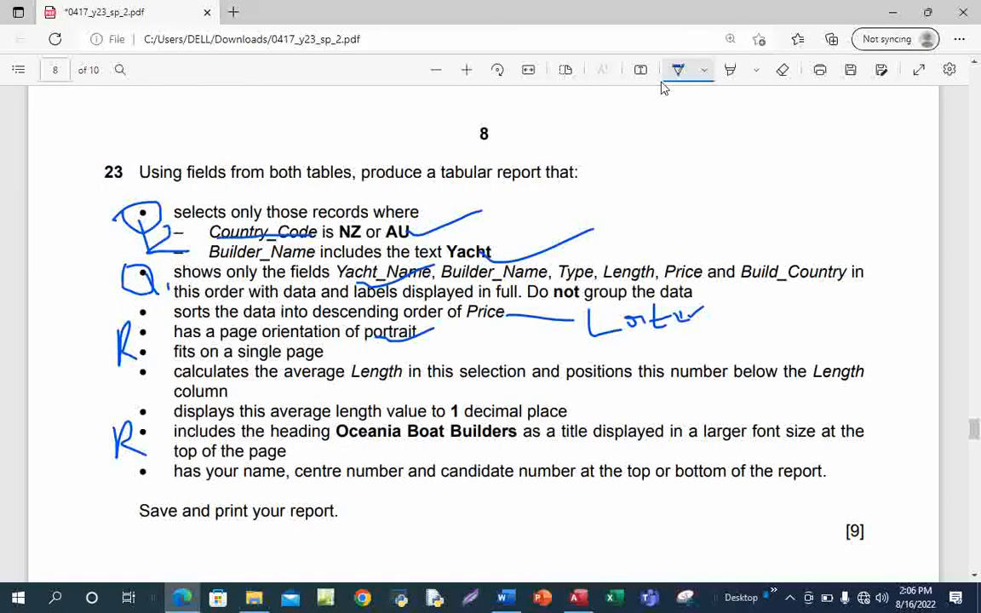
{"action": "left_click", "coordinate": [666, 75]}
{"action": "double_click", "coordinate": [339, 432]}
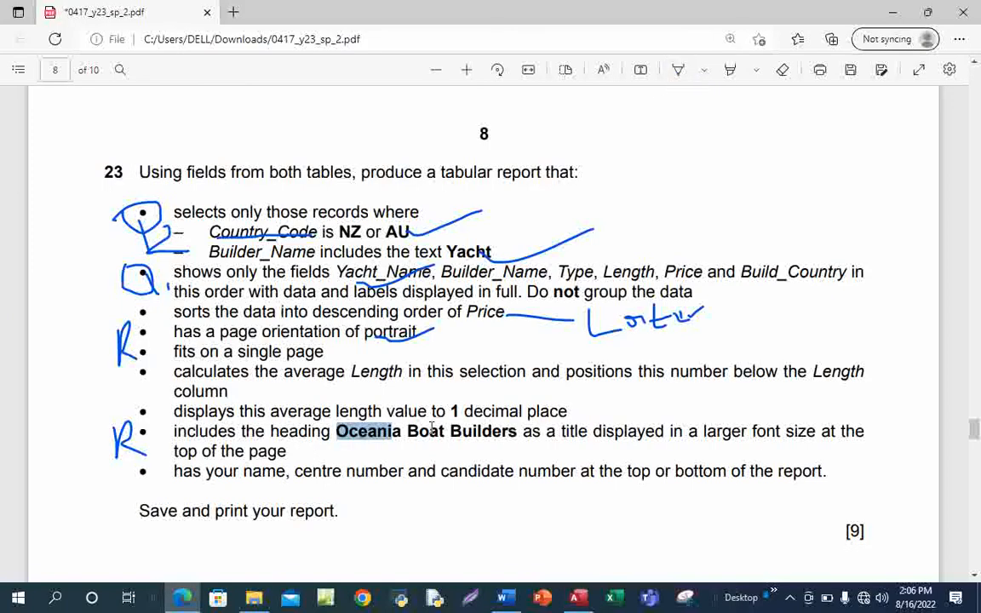
{"action": "left_click_drag", "start_coordinate": [432, 428], "coordinate": [516, 431]}
{"action": "key", "text": "ctrl+c"}
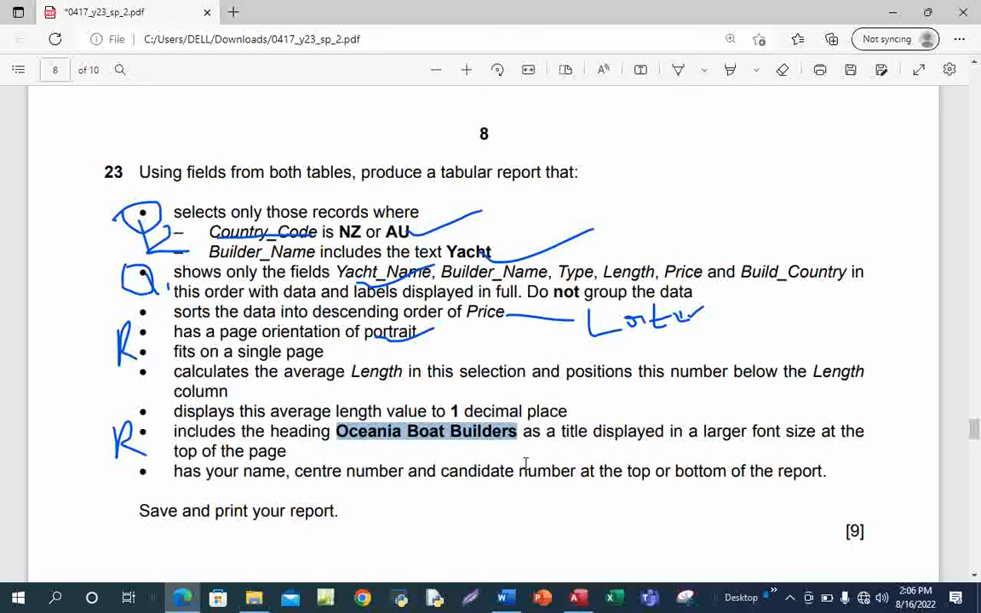
Replace the SP02YACHTS title with 'Oceania Boat Builders' and finish the wizard to preview.
{"action": "mouse_move", "coordinate": [588, 605]}
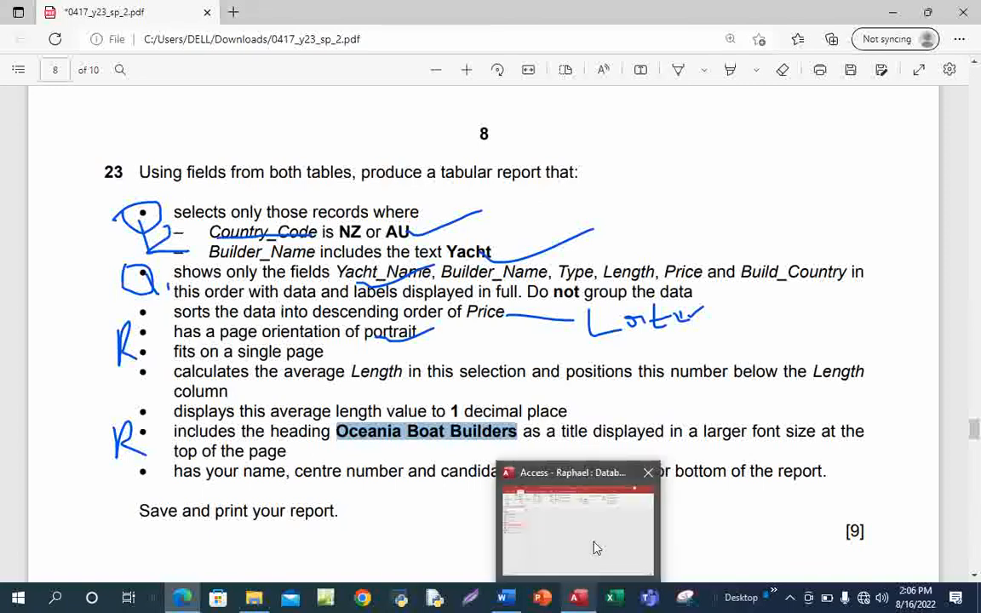
{"action": "left_click", "coordinate": [595, 547]}
{"action": "left_click_drag", "start_coordinate": [489, 151], "coordinate": [440, 151]}
{"action": "key", "text": "ctrl+v"}
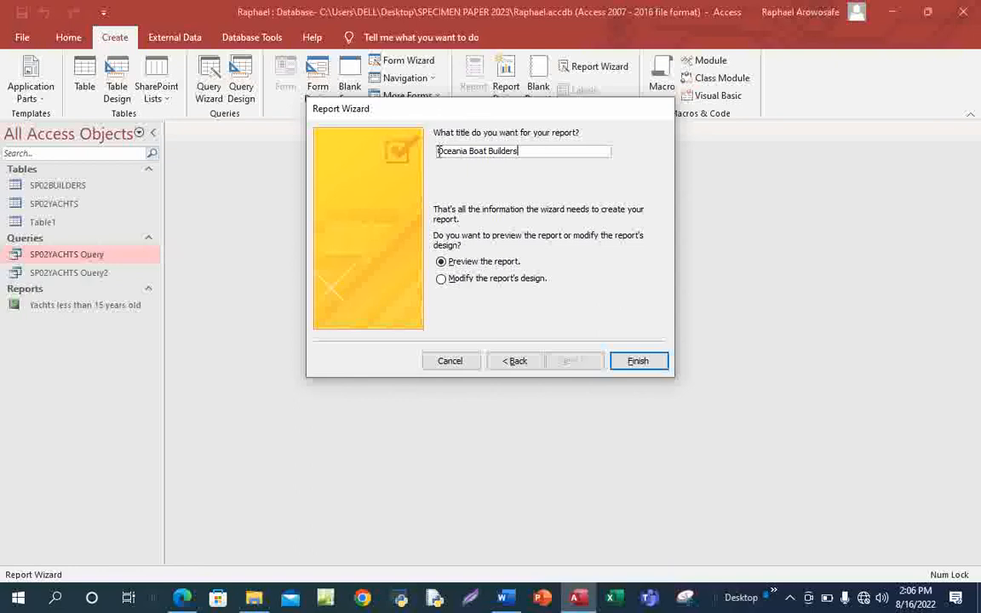
{"action": "left_click", "coordinate": [637, 362]}
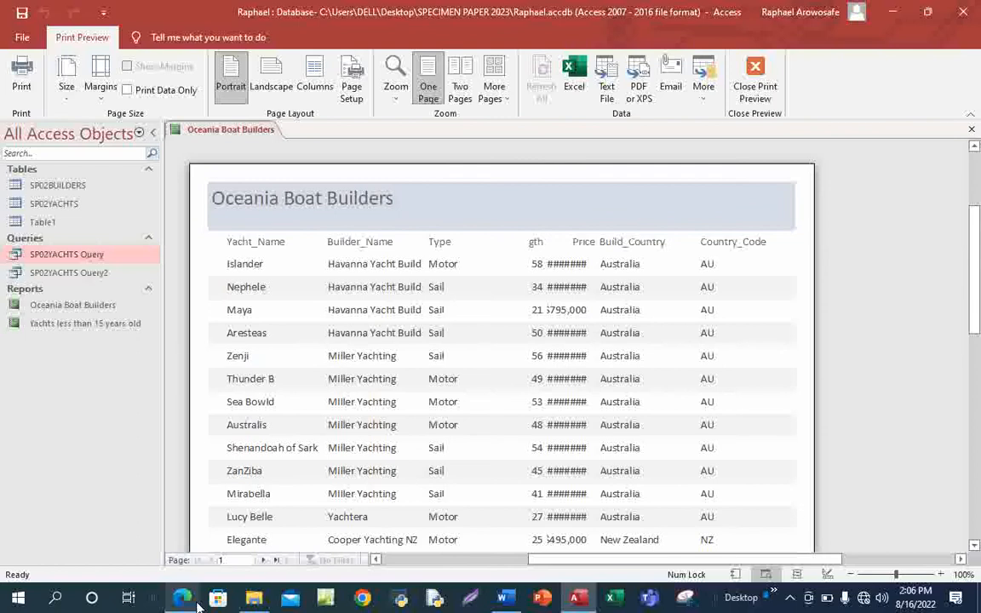
Tick the 'single page' requirement in the PDF, then close Print Preview to reach Design view.
{"action": "left_click", "coordinate": [253, 470]}
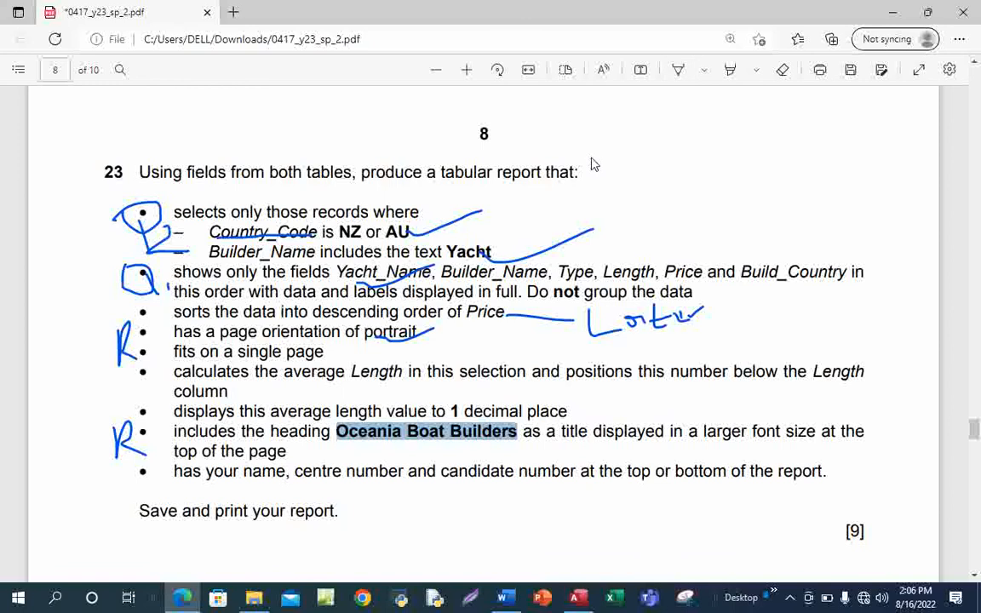
{"action": "left_click", "coordinate": [678, 71]}
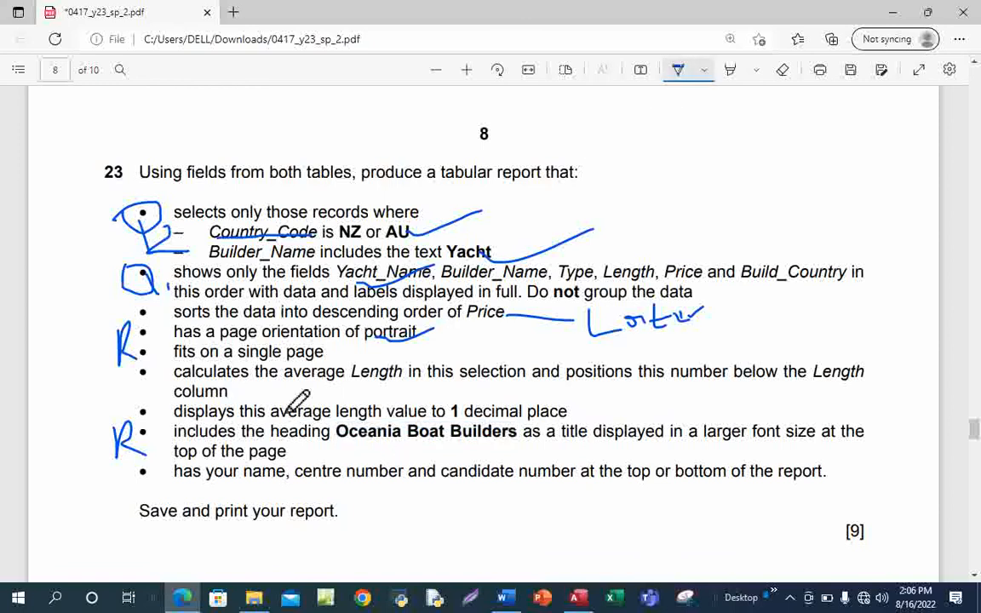
{"action": "mouse_move", "coordinate": [264, 349]}
{"action": "left_mouse_down"}
{"action": "mouse_move", "coordinate": [281, 364]}
{"action": "mouse_move", "coordinate": [327, 334]}
{"action": "left_mouse_up"}
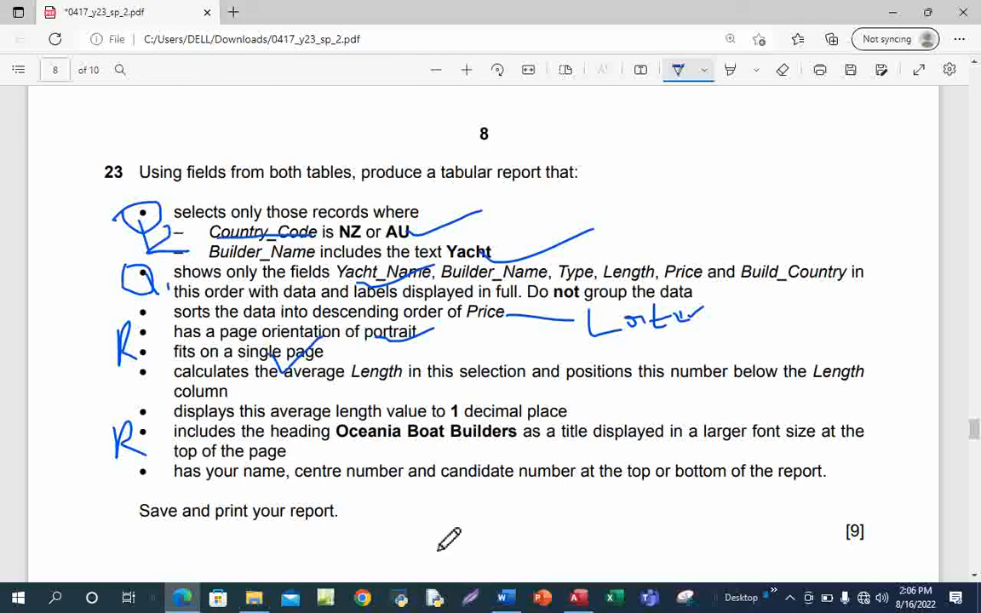
{"action": "left_click", "coordinate": [575, 598]}
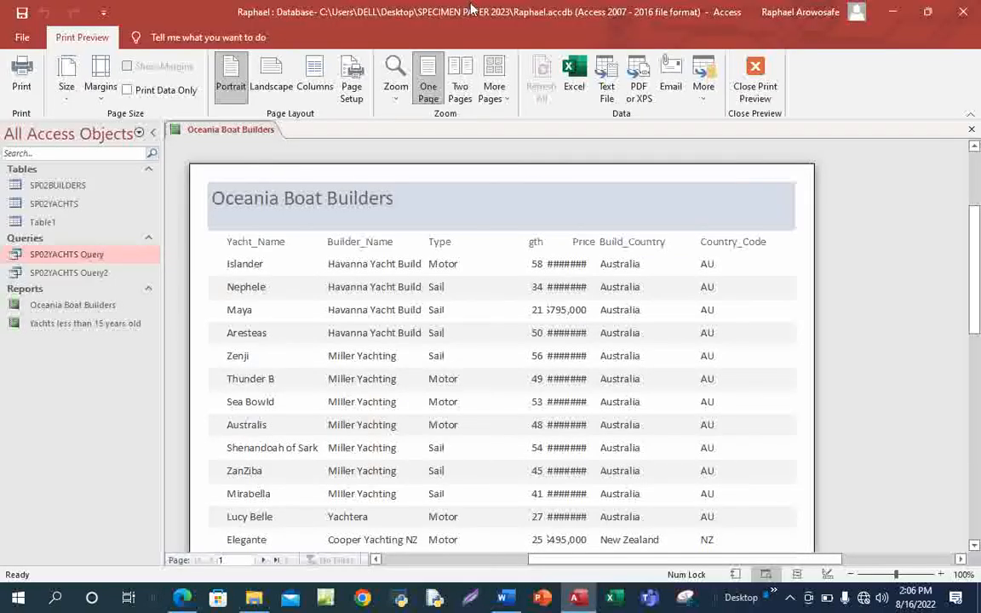
{"action": "left_click", "coordinate": [770, 87]}
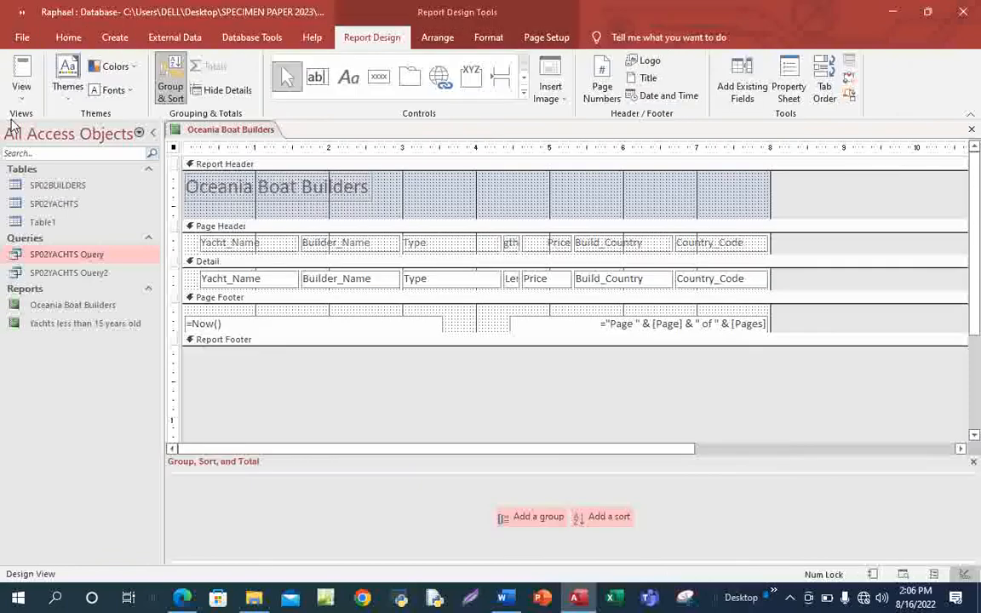
Switch the report to Layout View and select the Yacht_Name, Builder_Name and Type columns.
{"action": "left_click", "coordinate": [22, 96]}
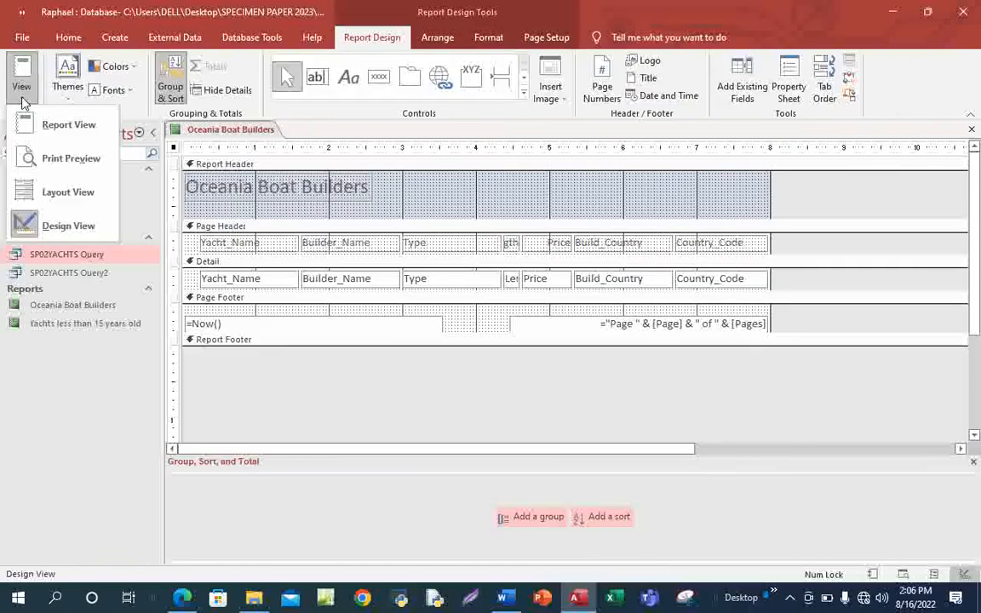
{"action": "left_click", "coordinate": [75, 193]}
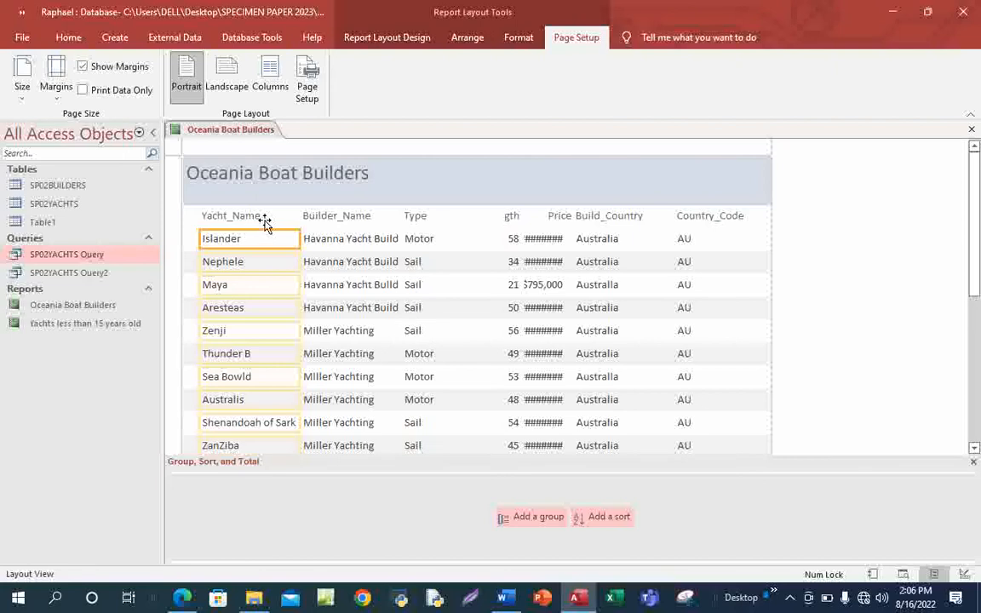
{"action": "left_click", "coordinate": [265, 219]}
{"action": "left_click", "coordinate": [265, 241], "text": "shift"}
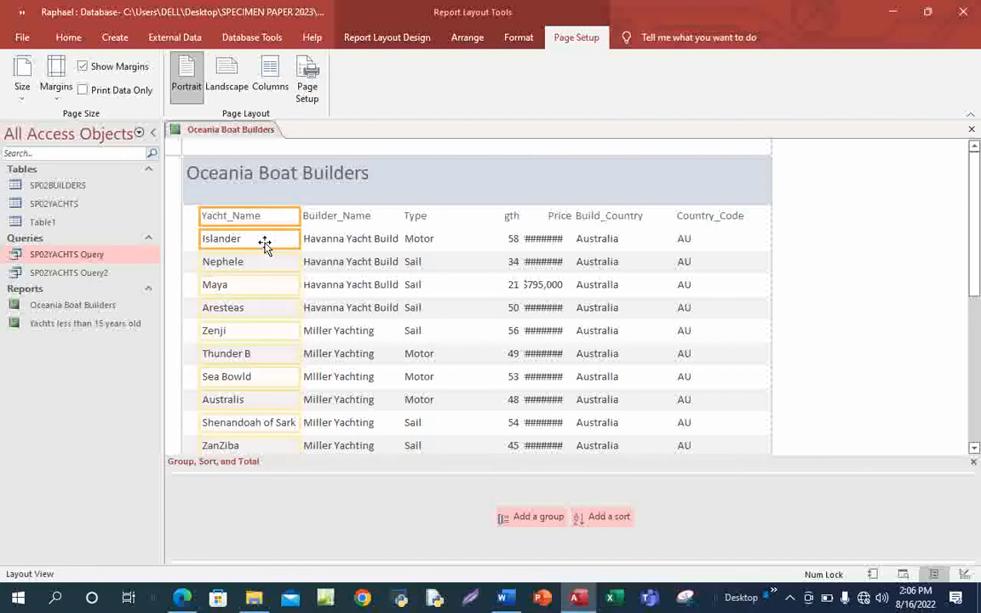
{"action": "left_click", "coordinate": [339, 215]}
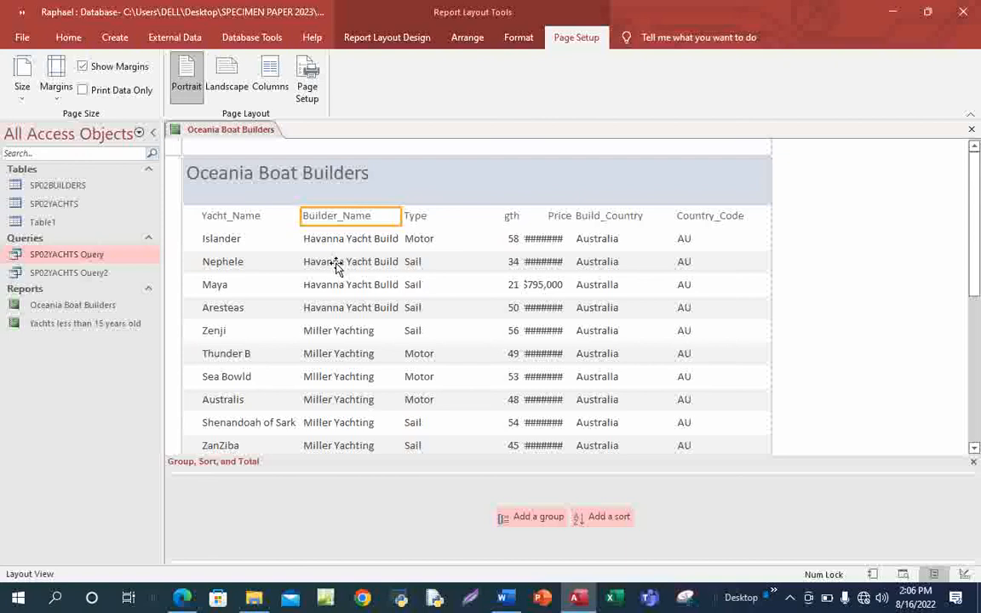
{"action": "left_click", "coordinate": [412, 217]}
Resize the Length and Price columns so the Length heading and Price amounts show fully.
{"action": "left_click", "coordinate": [510, 216]}
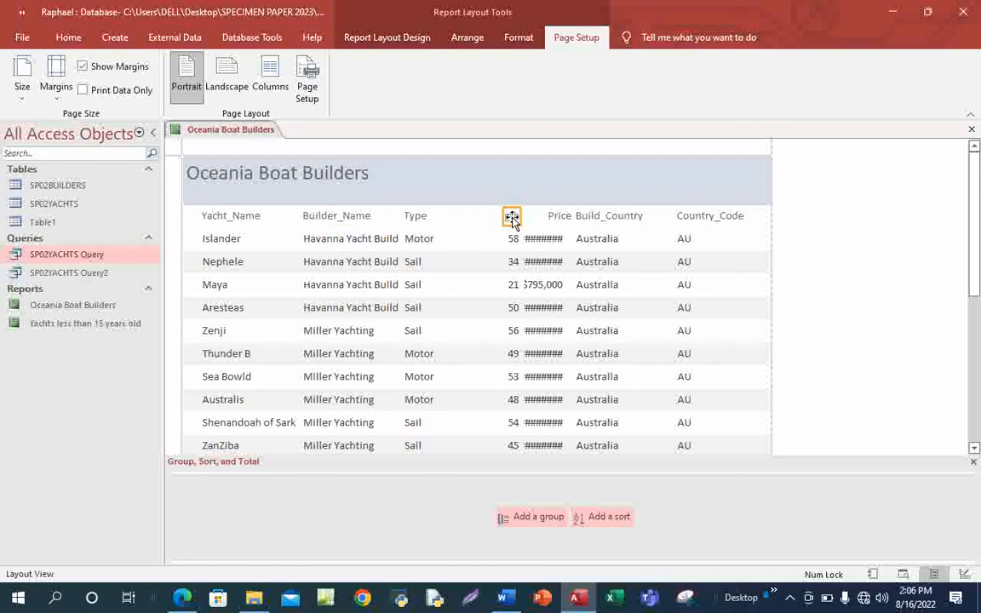
{"action": "left_click", "coordinate": [508, 240], "text": "shift"}
{"action": "left_click_drag", "start_coordinate": [503, 219], "coordinate": [436, 220]}
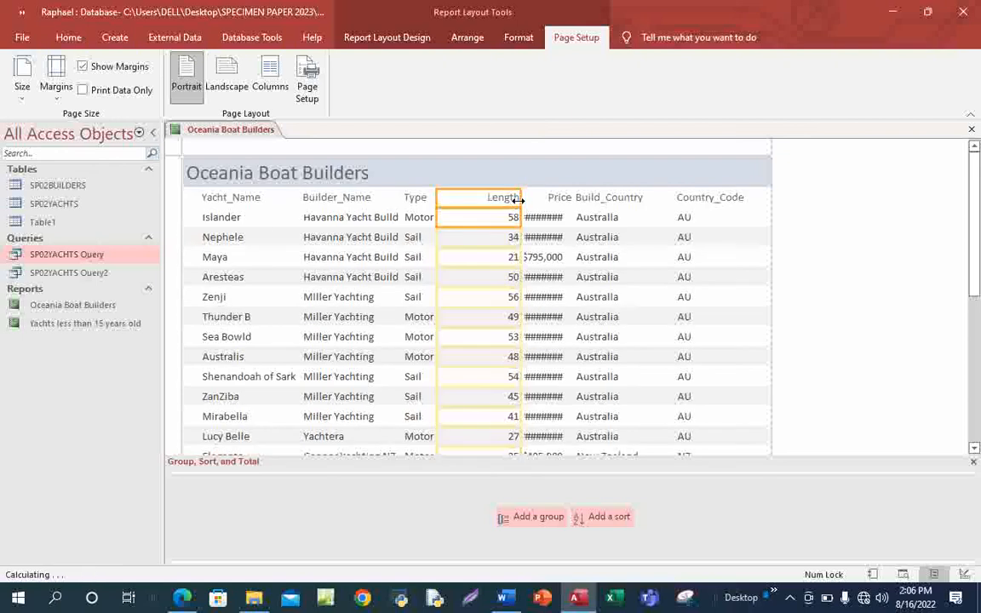
{"action": "left_click_drag", "start_coordinate": [519, 198], "coordinate": [491, 212]}
{"action": "left_click", "coordinate": [549, 198]}
{"action": "left_click", "coordinate": [532, 222], "text": "shift"}
{"action": "left_click_drag", "start_coordinate": [573, 198], "coordinate": [554, 206]}
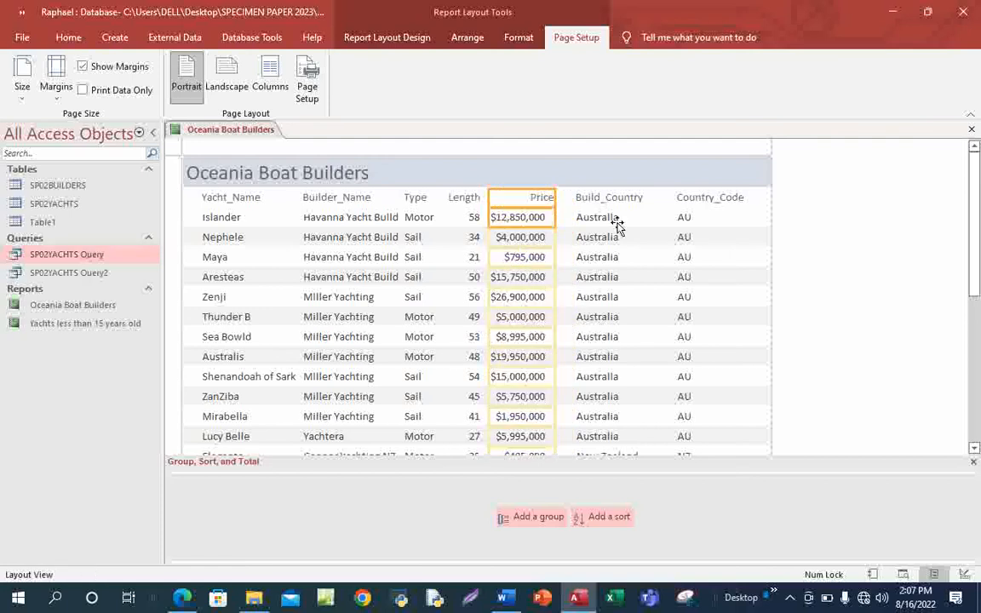
Adjust the widths of the Build_Country and Country_Code columns.
{"action": "left_click", "coordinate": [587, 202]}
{"action": "left_click", "coordinate": [581, 219]}
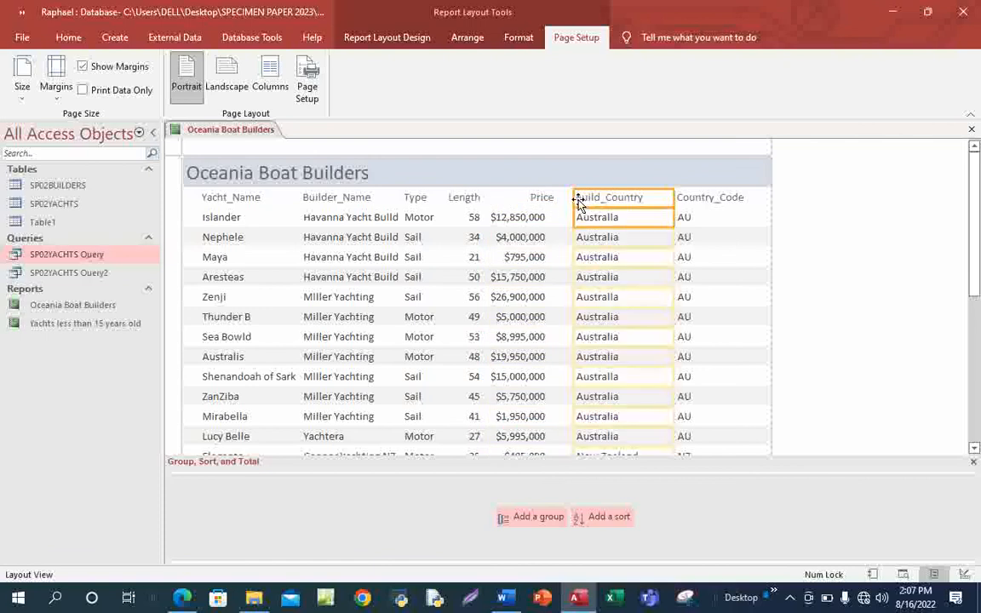
{"action": "left_click_drag", "start_coordinate": [571, 196], "coordinate": [562, 196]}
{"action": "left_click", "coordinate": [664, 197]}
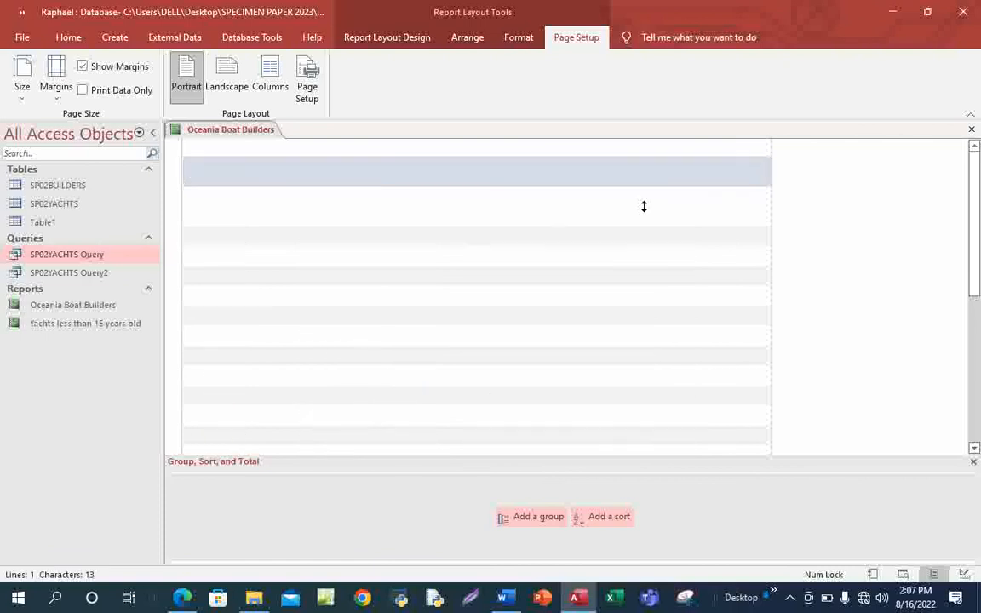
{"action": "left_click", "coordinate": [714, 201]}
{"action": "left_click", "coordinate": [688, 218]}
{"action": "left_click_drag", "start_coordinate": [675, 196], "coordinate": [639, 197]}
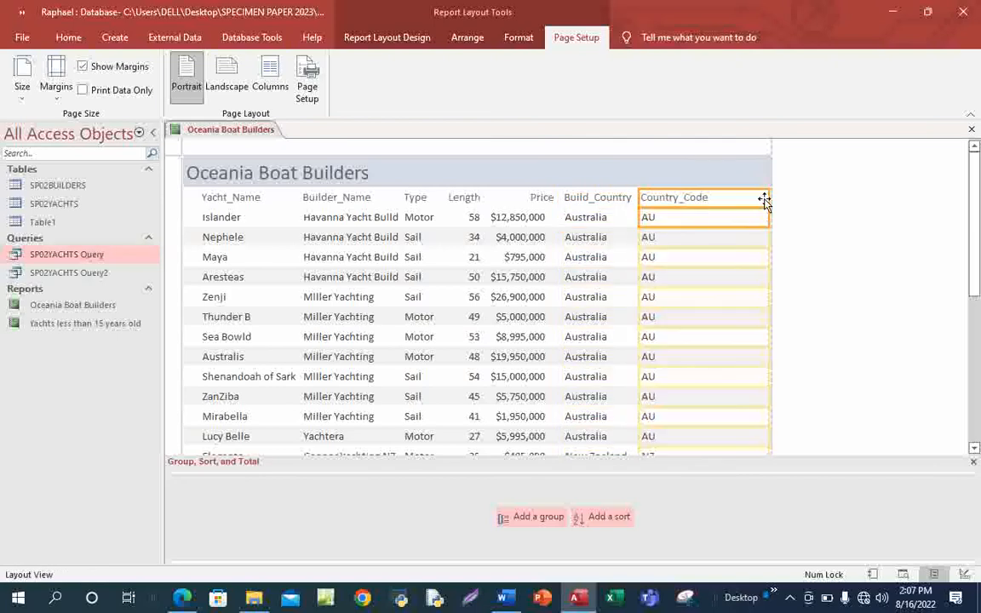
{"action": "left_click_drag", "start_coordinate": [770, 196], "coordinate": [713, 197]}
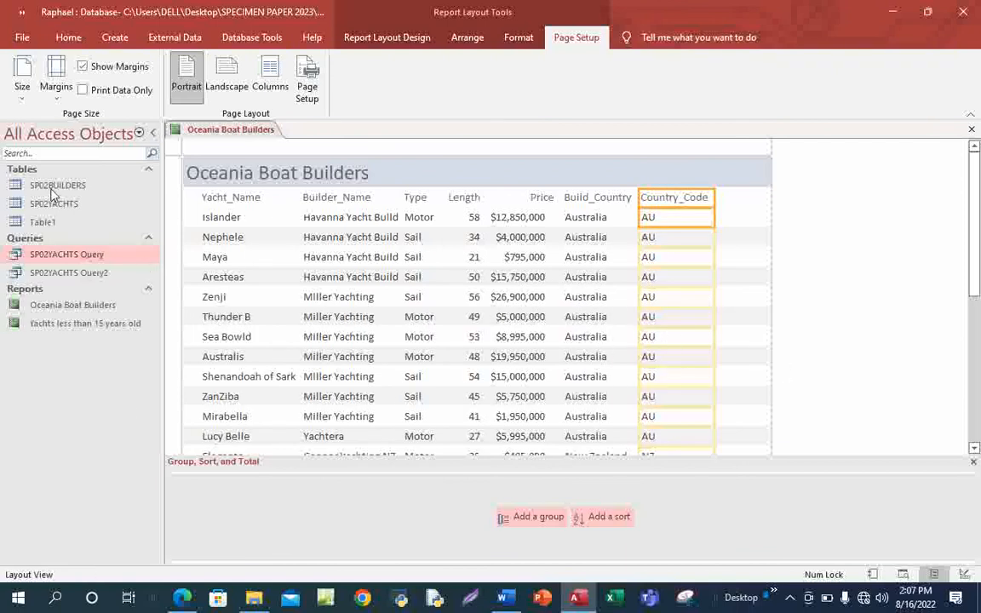
Check the exam PDF, then reselect the Length column values in the report.
{"action": "mouse_move", "coordinate": [182, 596]}
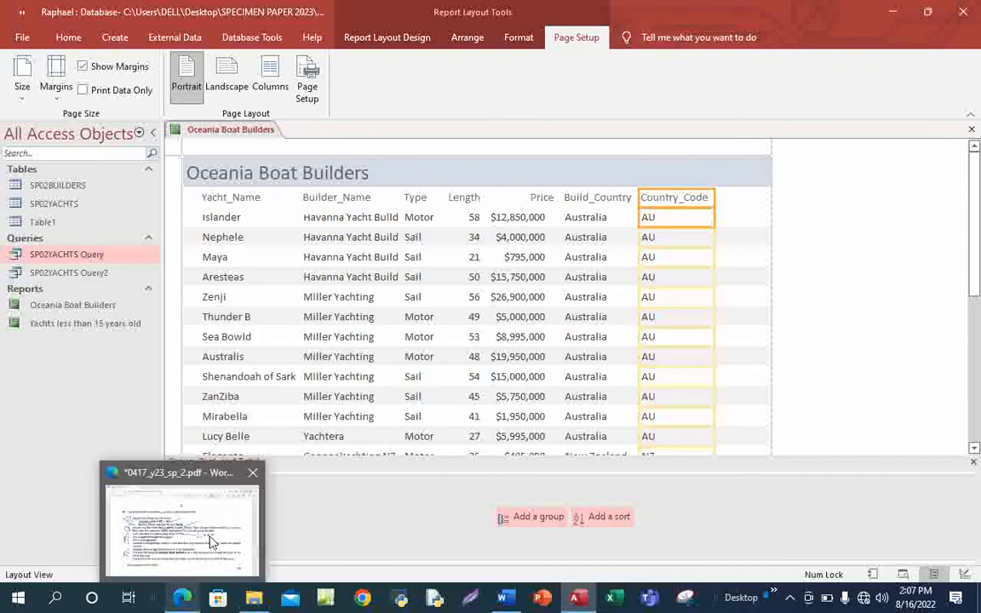
{"action": "left_click", "coordinate": [170, 544]}
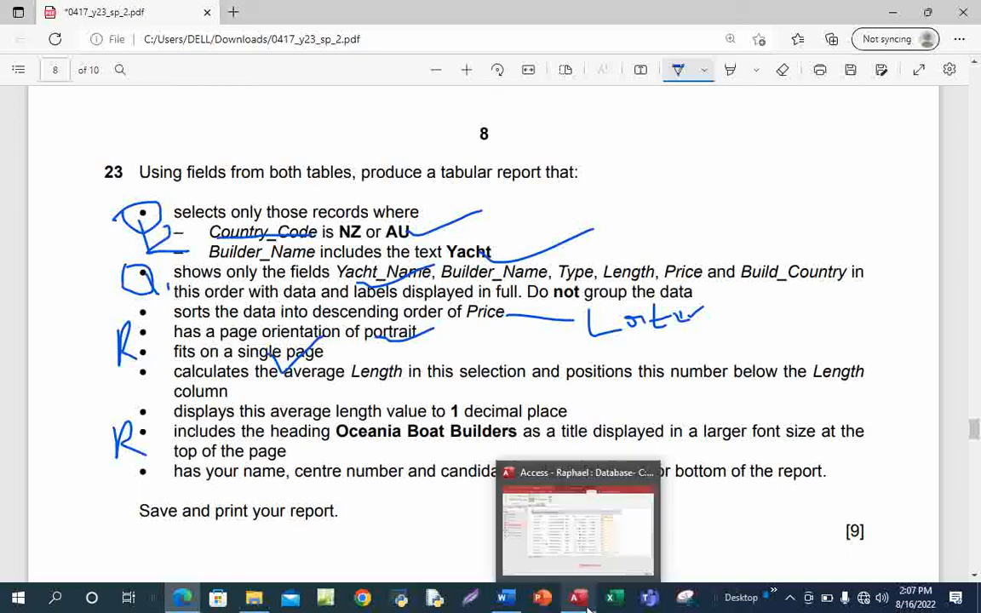
{"action": "left_click", "coordinate": [545, 510]}
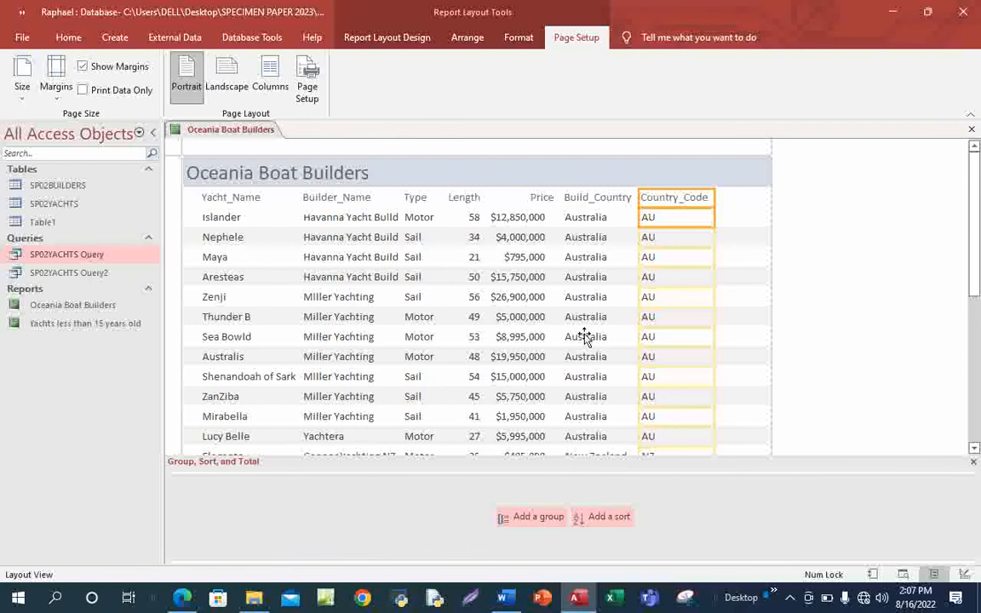
{"action": "left_click", "coordinate": [473, 222]}
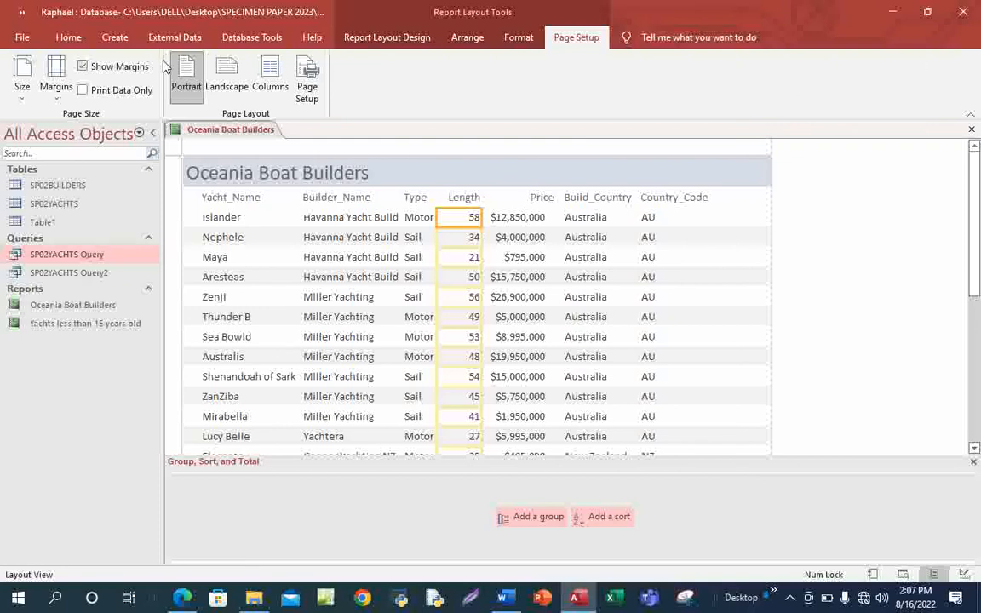
Save and close the report, reopen Oceania Boat Builders, and view it in Design View.
{"action": "left_click", "coordinate": [971, 130]}
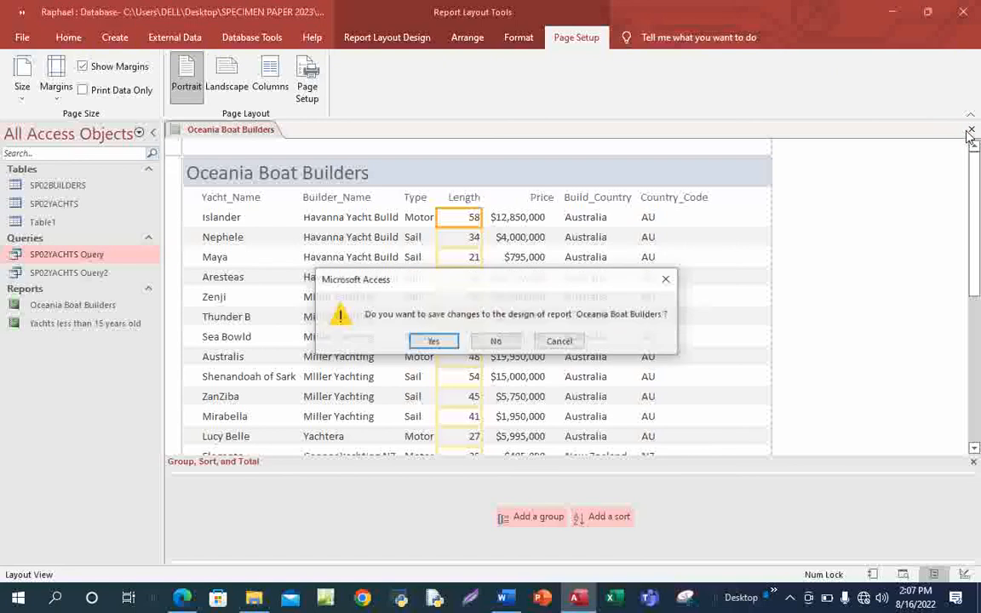
{"action": "left_click", "coordinate": [432, 342]}
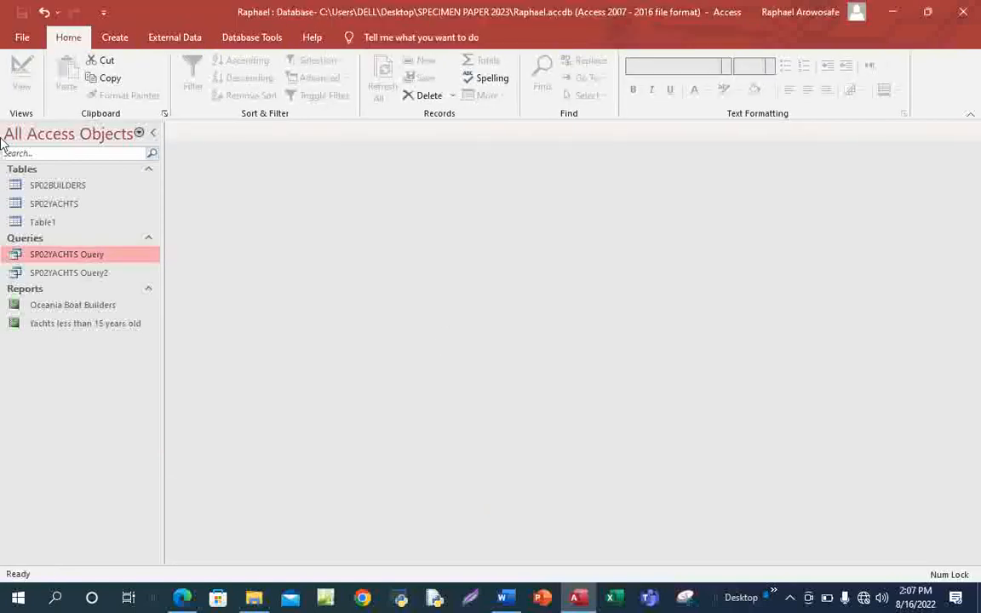
{"action": "double_click", "coordinate": [92, 305]}
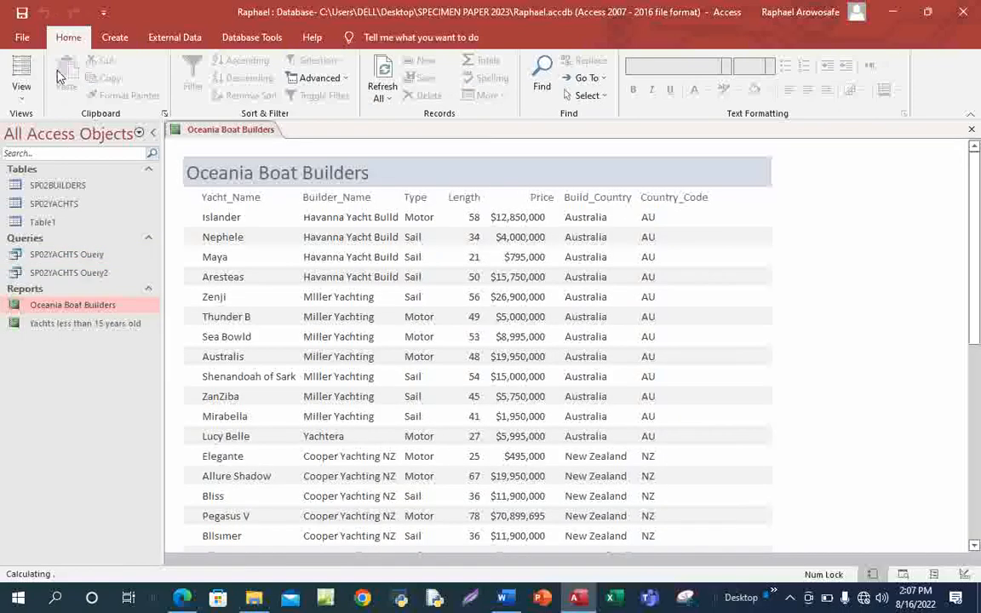
{"action": "left_click", "coordinate": [26, 97]}
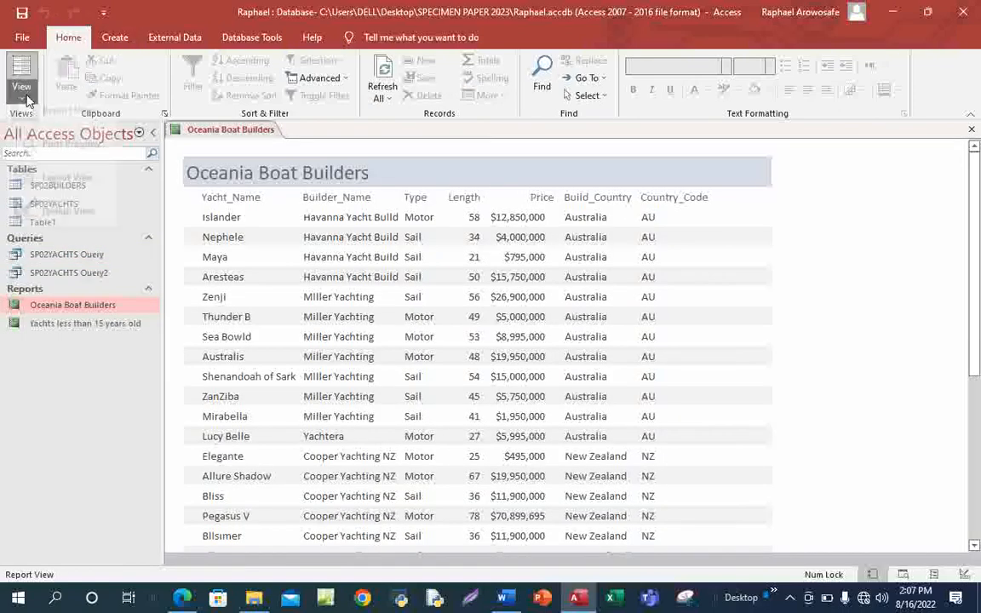
{"action": "left_click", "coordinate": [54, 223]}
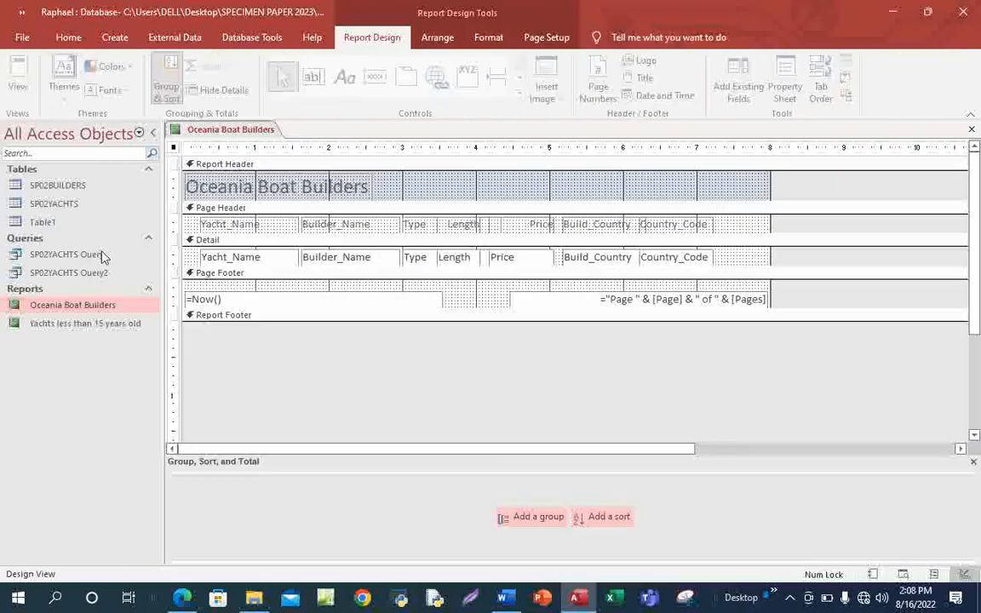
{"action": "left_click", "coordinate": [460, 261]}
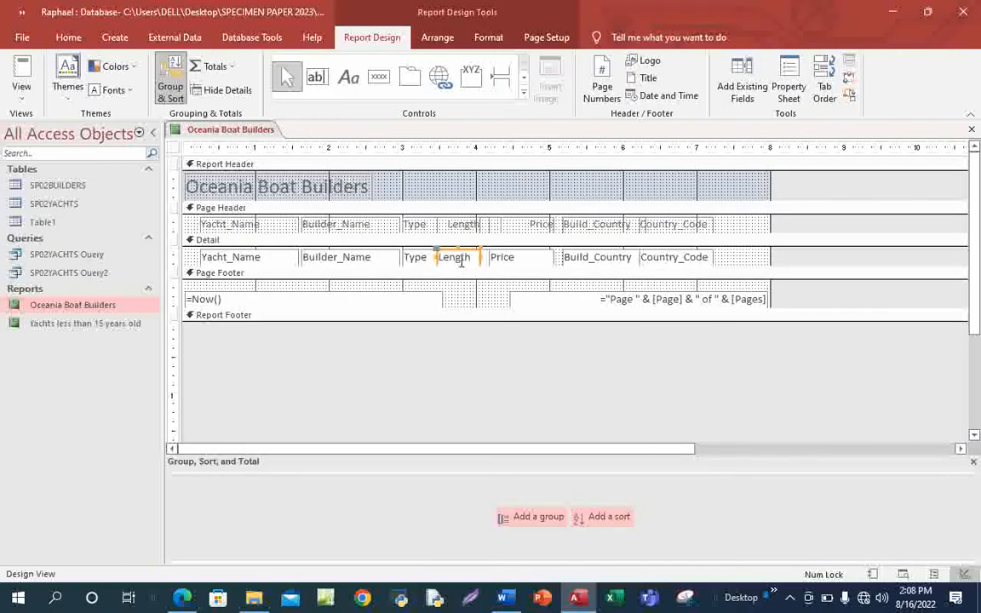
In Layout View, add an Average total to the Length column (43.7667), then bring up the exam PDF.
{"action": "left_click", "coordinate": [21, 89]}
{"action": "left_click", "coordinate": [61, 196]}
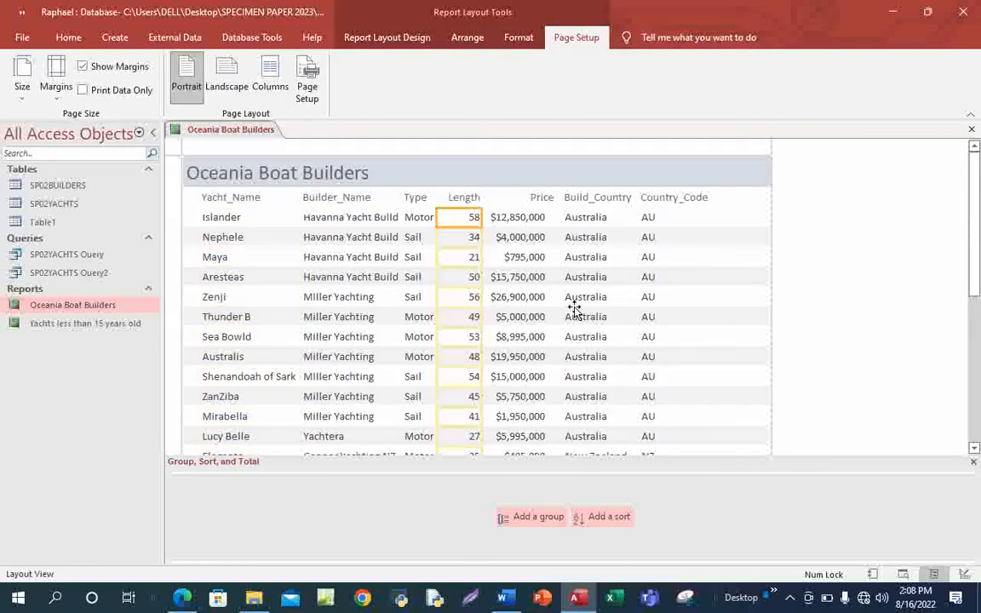
{"action": "scroll", "coordinate": [575, 308], "scroll_direction": "down", "scroll_amount": 5}
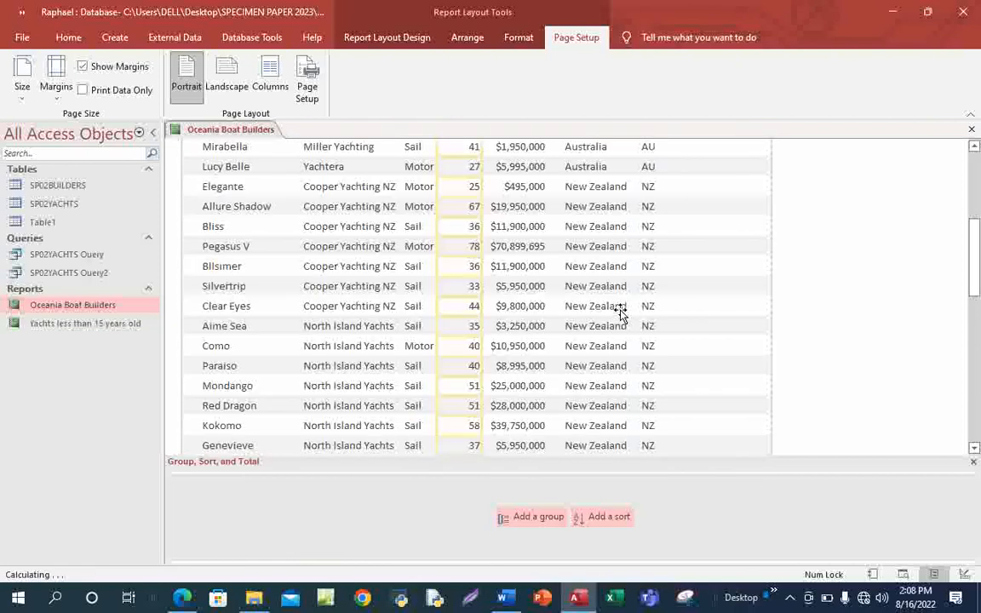
{"action": "scroll", "coordinate": [620, 314], "scroll_direction": "down", "scroll_amount": 3}
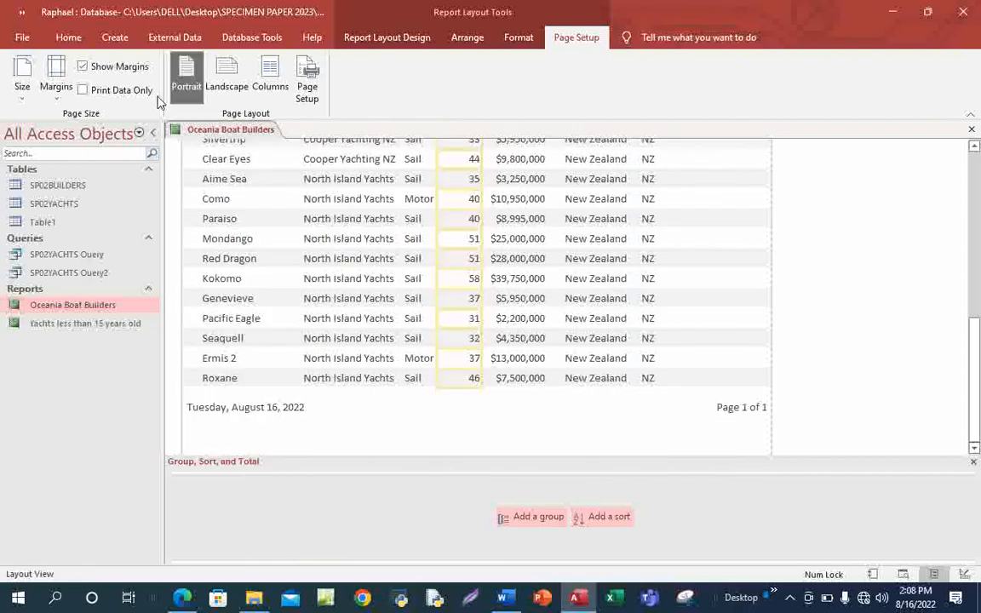
{"action": "left_click", "coordinate": [385, 39]}
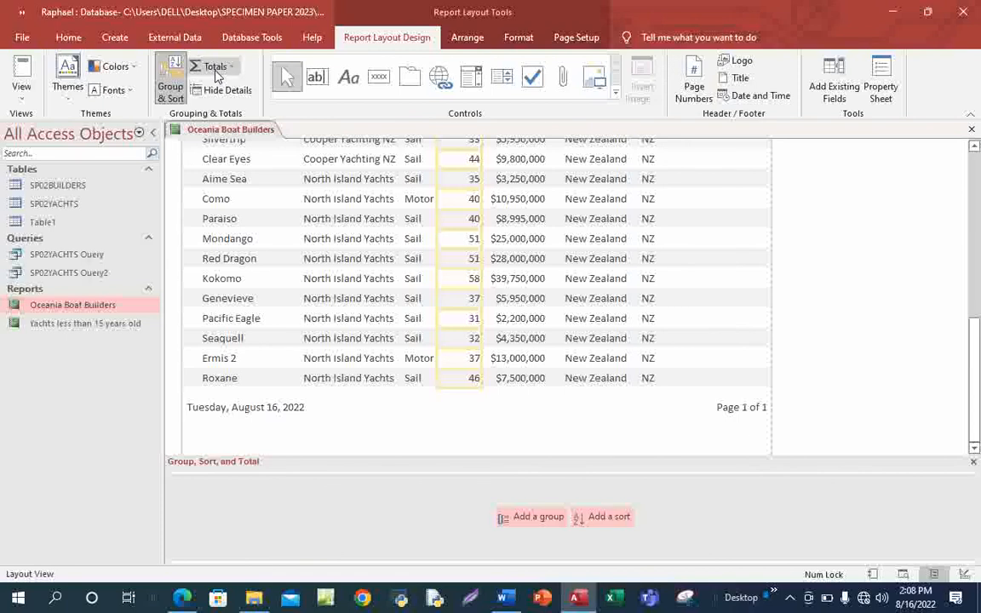
{"action": "left_click", "coordinate": [237, 68]}
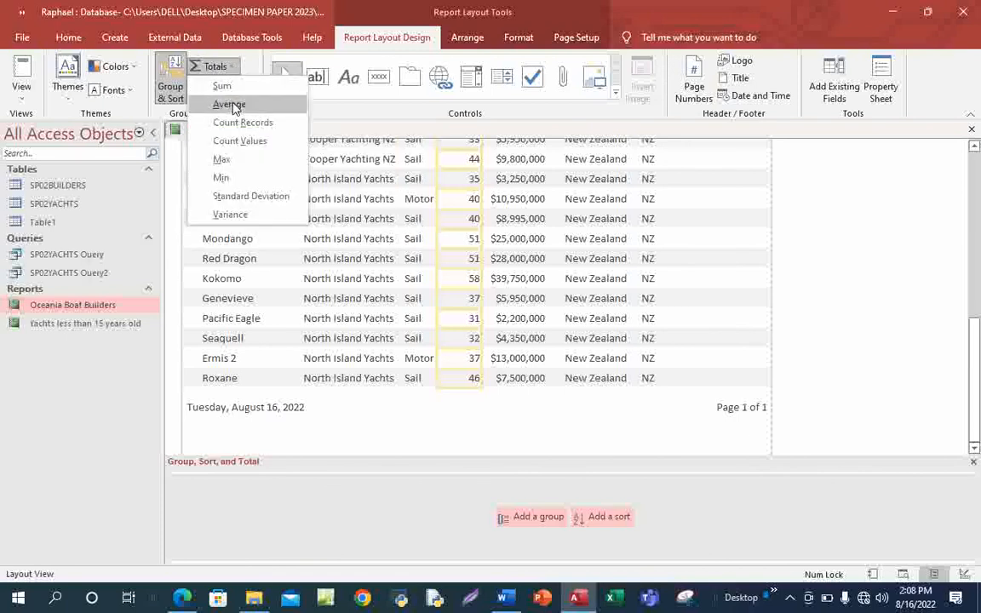
{"action": "left_click", "coordinate": [229, 104]}
{"action": "scroll", "coordinate": [569, 387], "scroll_direction": "down", "scroll_amount": 2}
{"action": "scroll", "coordinate": [577, 385], "scroll_direction": "down", "scroll_amount": 5}
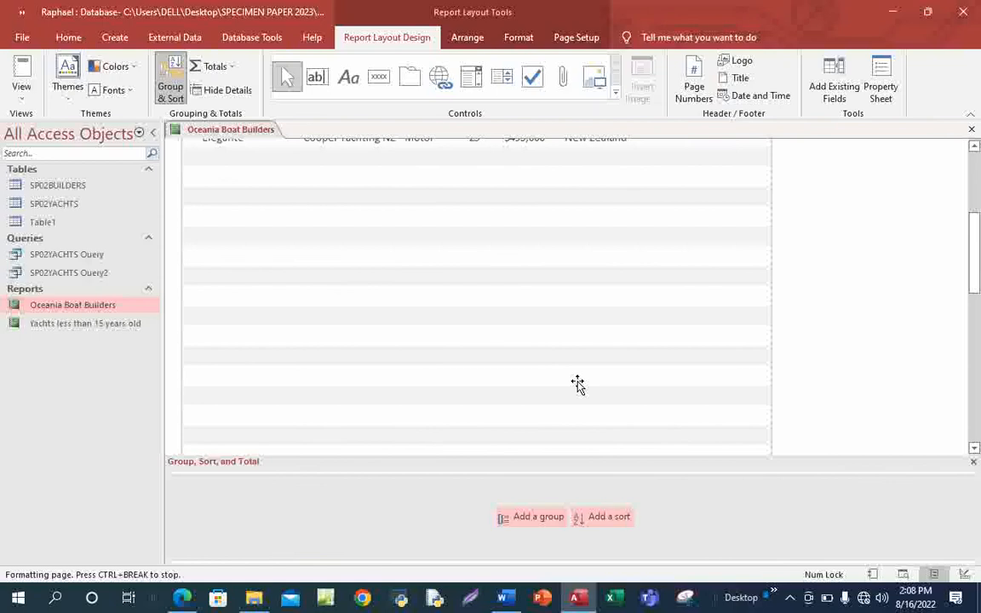
{"action": "left_click", "coordinate": [458, 396]}
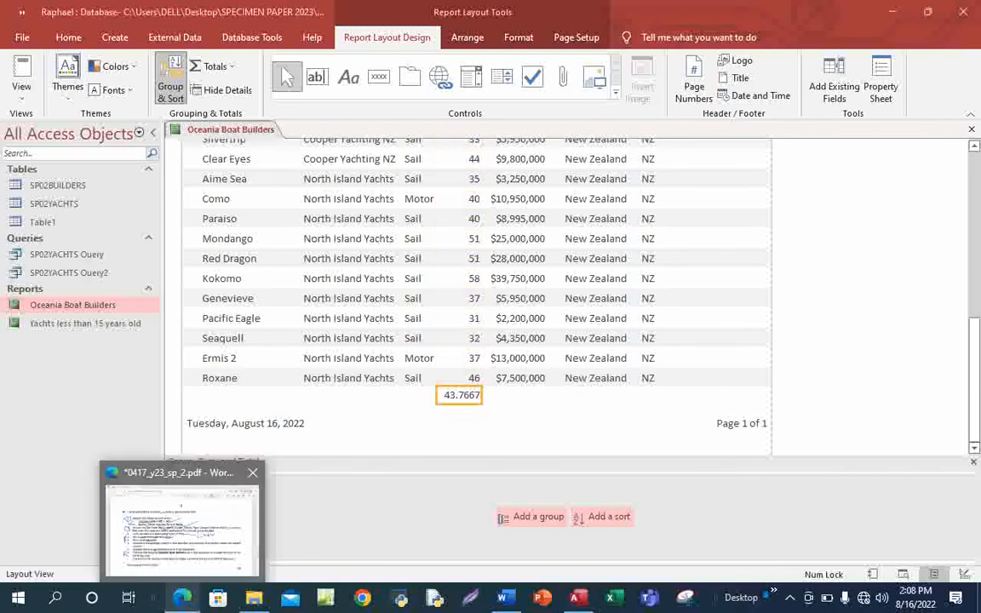
{"action": "left_click", "coordinate": [184, 598]}
Underline 'Length in' in blue ink in the PDF, then return to the Access report.
{"action": "left_click_drag", "start_coordinate": [358, 380], "coordinate": [432, 363]}
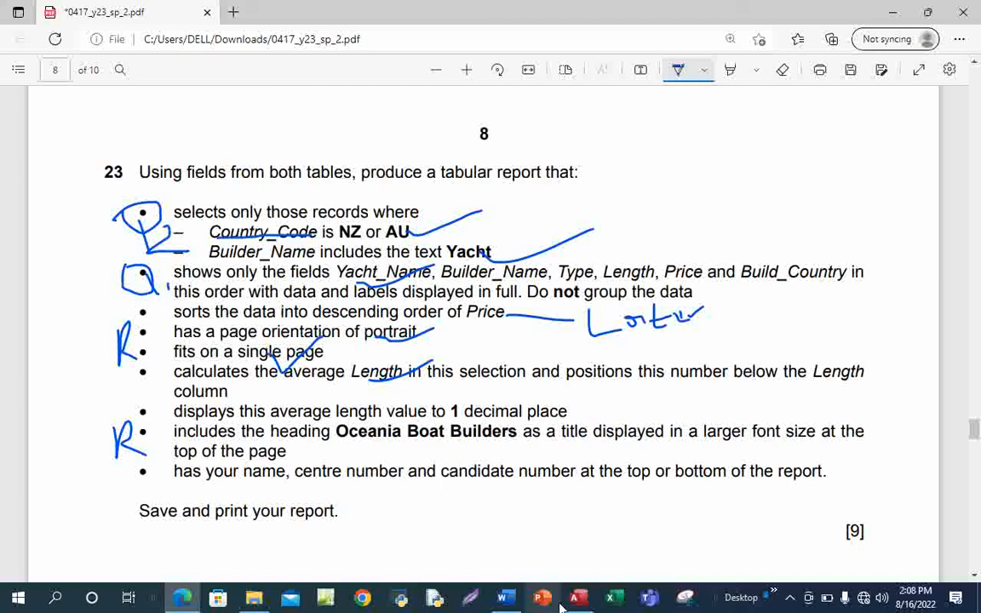
{"action": "mouse_move", "coordinate": [577, 598]}
{"action": "left_click", "coordinate": [606, 540]}
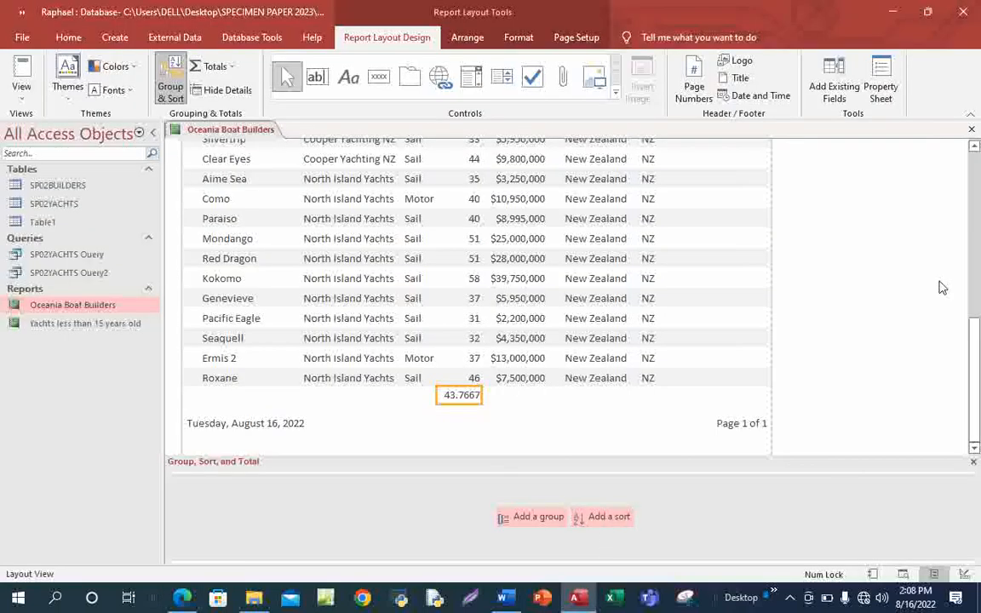
Format the average Length box as Standard with 1 decimal place so it reads 43.8.
{"action": "left_click", "coordinate": [882, 88]}
{"action": "left_click", "coordinate": [919, 238]}
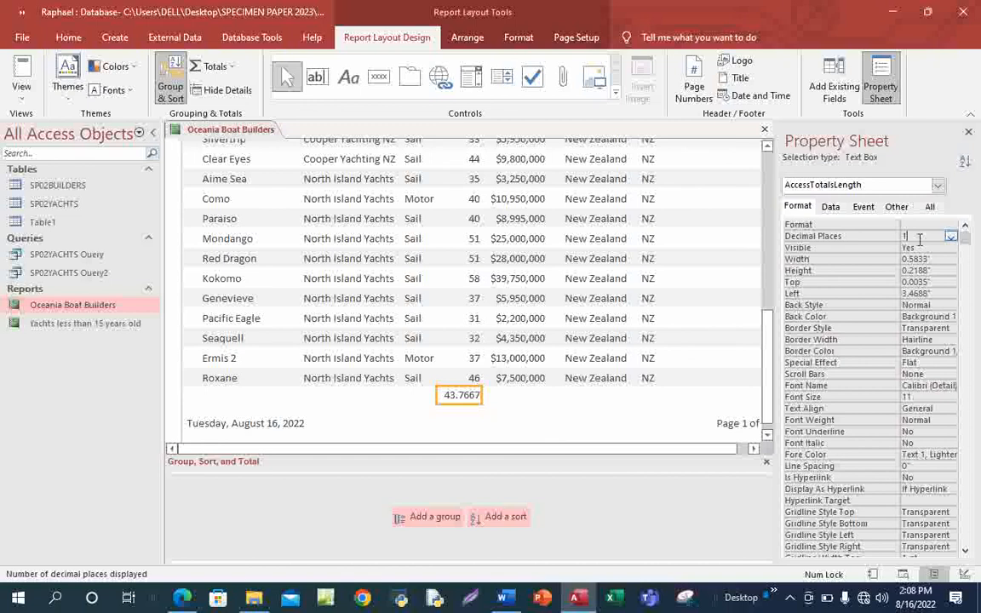
{"action": "left_click", "coordinate": [951, 238]}
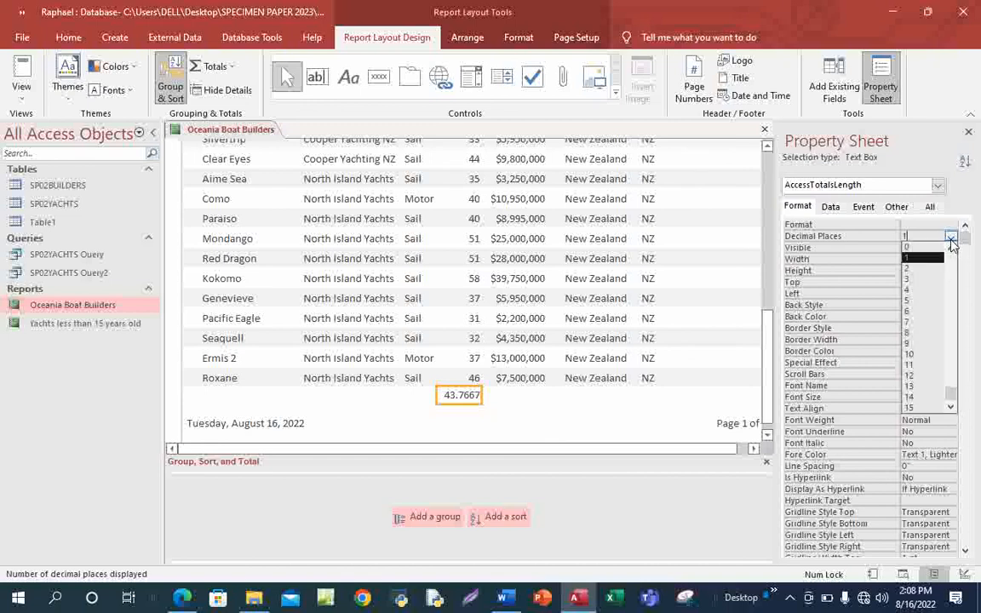
{"action": "left_click", "coordinate": [916, 259]}
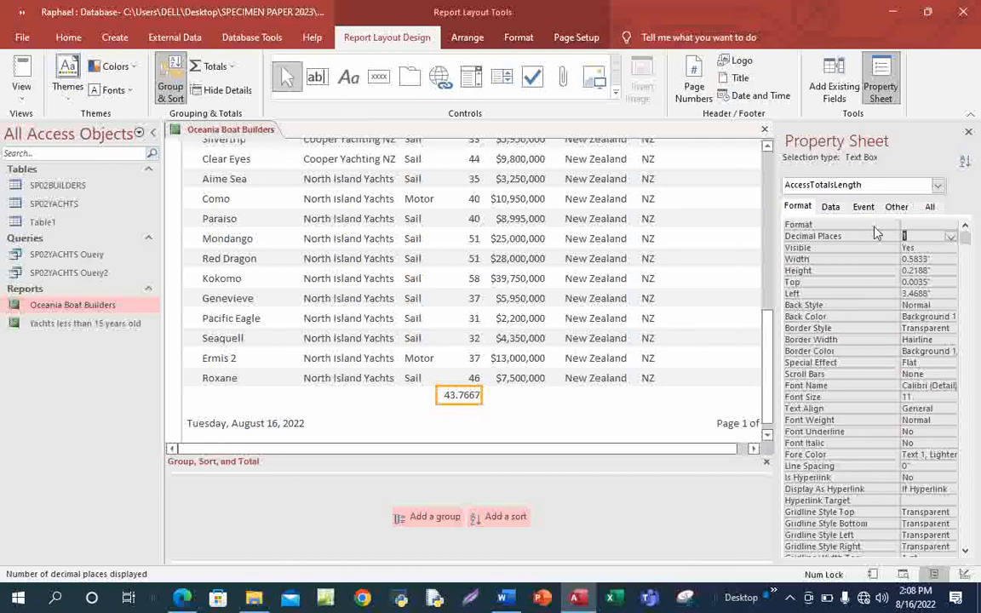
{"action": "left_click", "coordinate": [931, 224]}
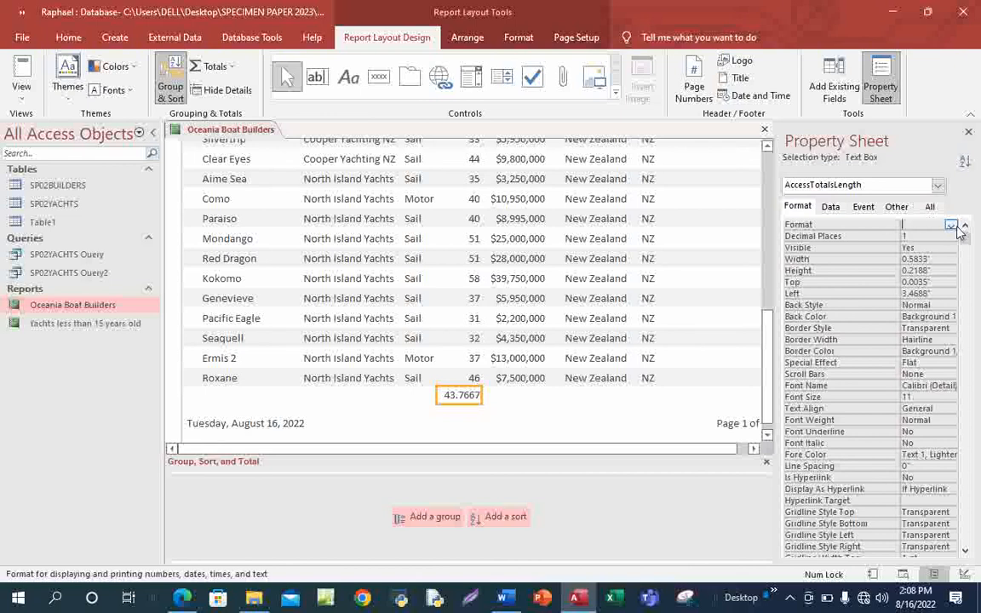
{"action": "left_click", "coordinate": [951, 225]}
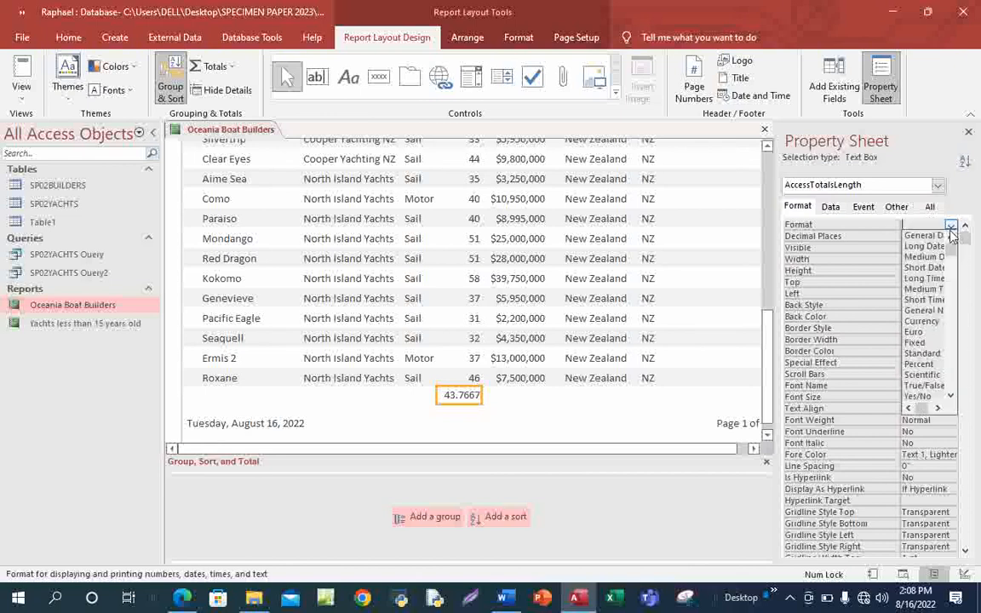
{"action": "left_click", "coordinate": [923, 353]}
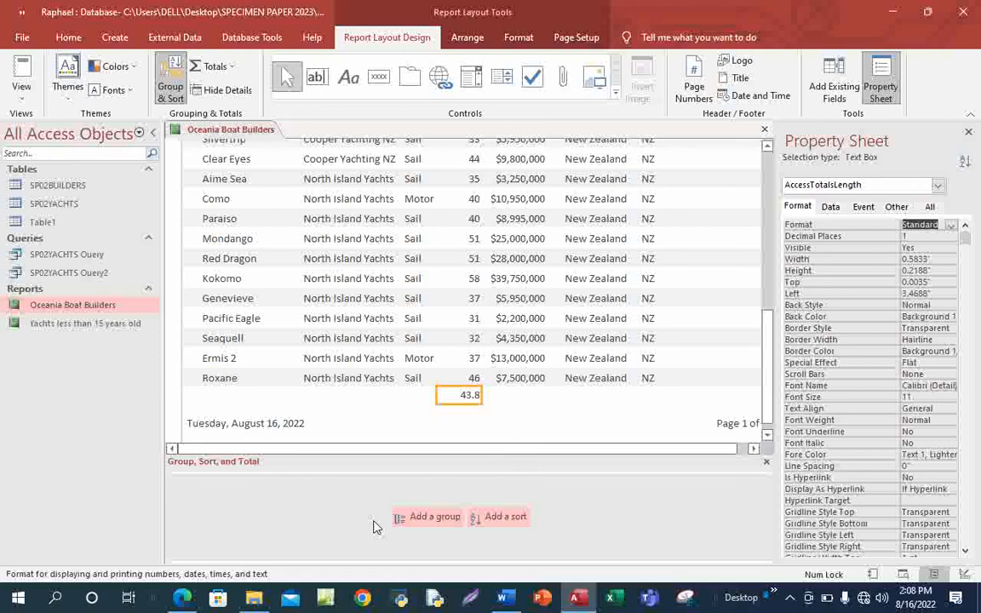
{"action": "left_click", "coordinate": [906, 236]}
{"action": "type", "text": "1"}
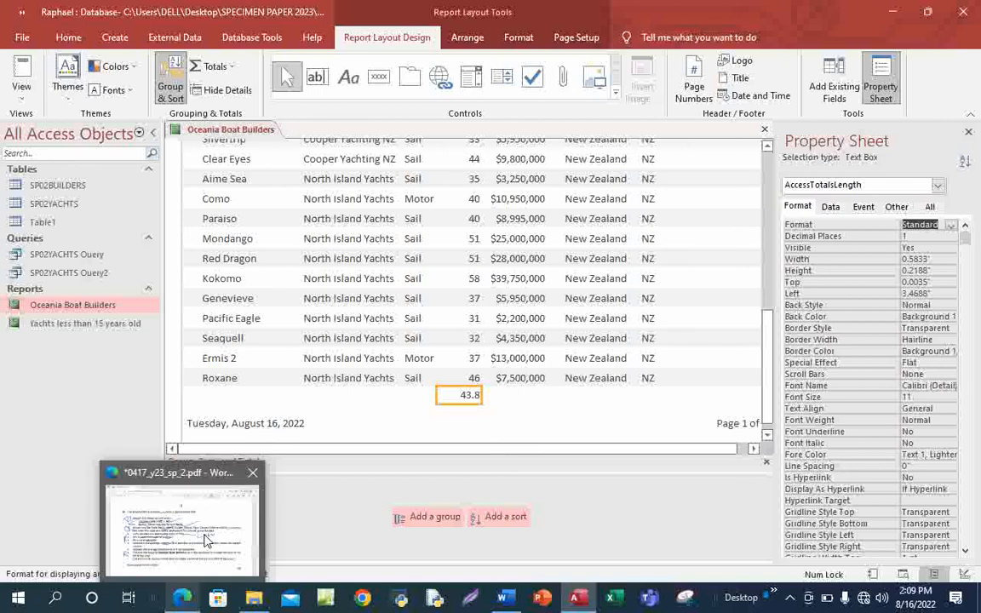
Ink a blue tick under the '1 decimal place' requirement in the exam PDF.
{"action": "left_click", "coordinate": [162, 545]}
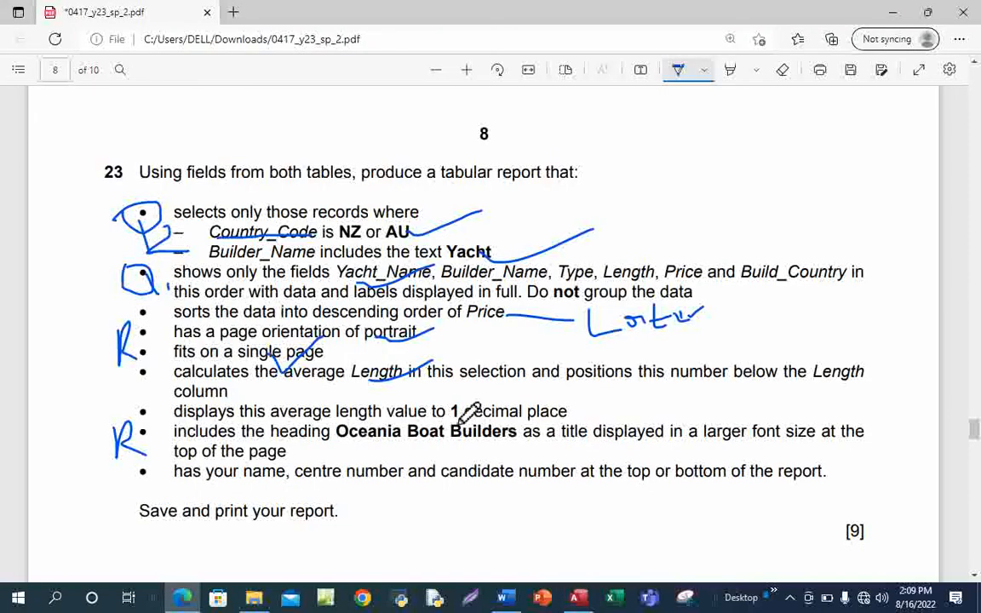
{"action": "left_click_drag", "start_coordinate": [532, 394], "coordinate": [452, 419]}
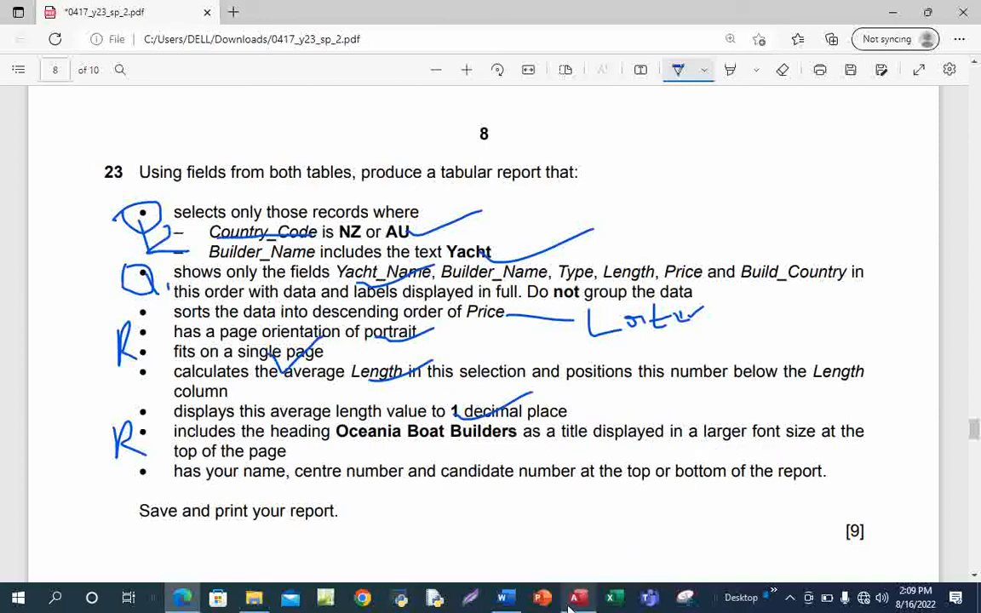
{"action": "mouse_move", "coordinate": [578, 601]}
{"action": "left_click", "coordinate": [551, 429]}
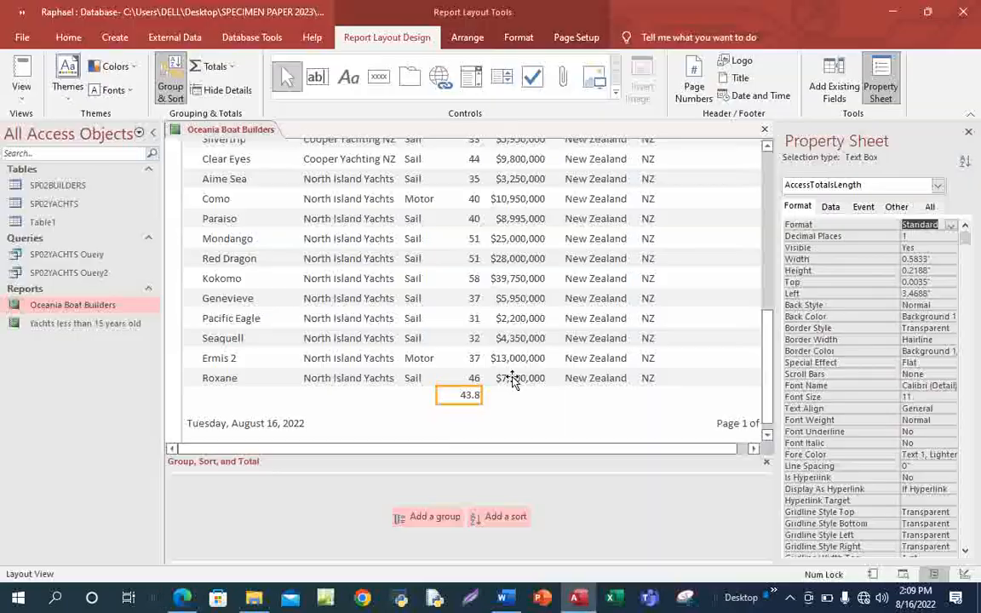
Set the Oceania Boat Builders title to 29 pt, centre its text, and shift it toward the page middle.
{"action": "scroll", "coordinate": [517, 377], "scroll_direction": "up", "scroll_amount": 10}
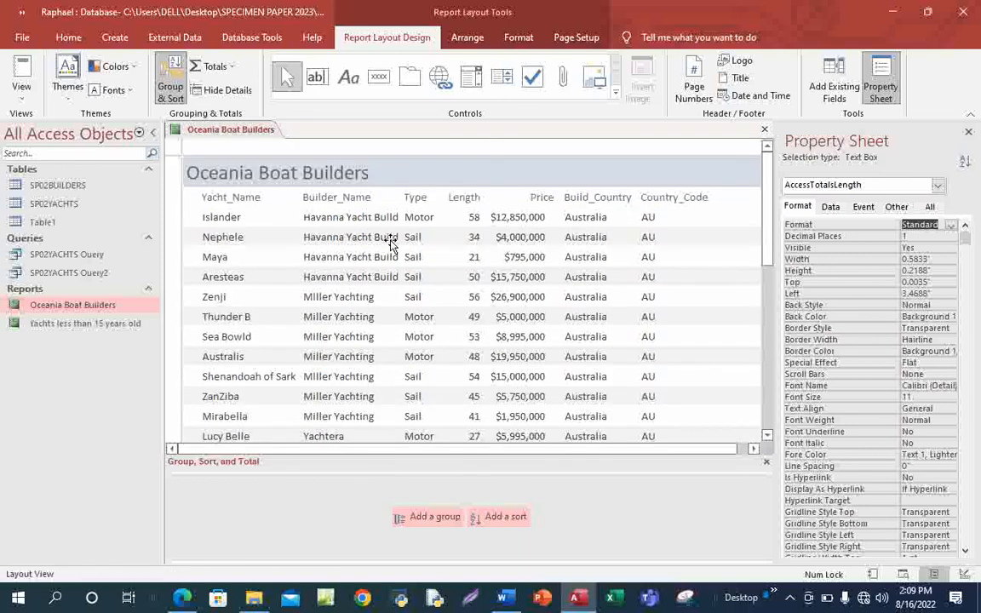
{"action": "left_click", "coordinate": [304, 166]}
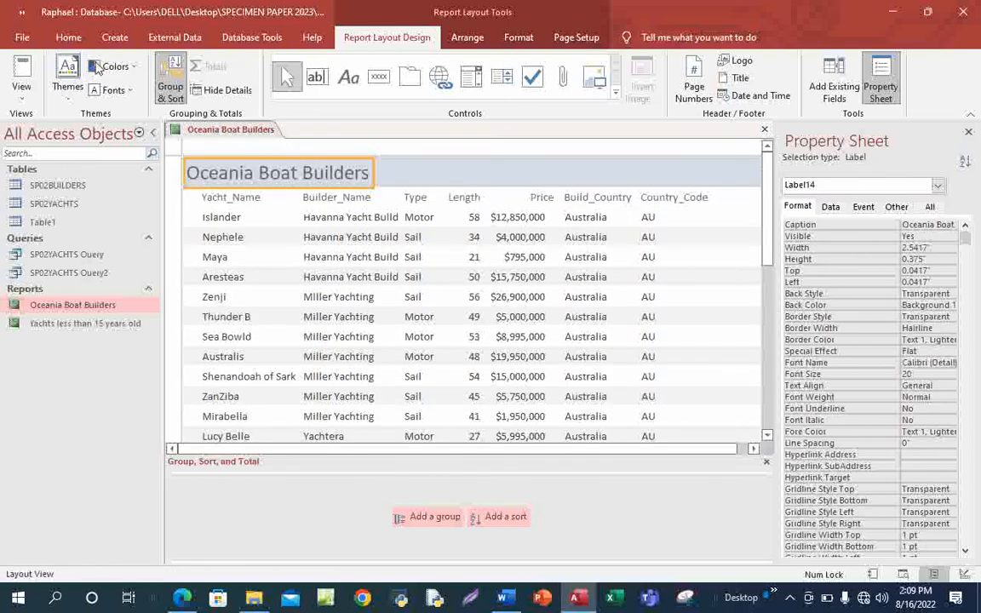
{"action": "left_click", "coordinate": [69, 40]}
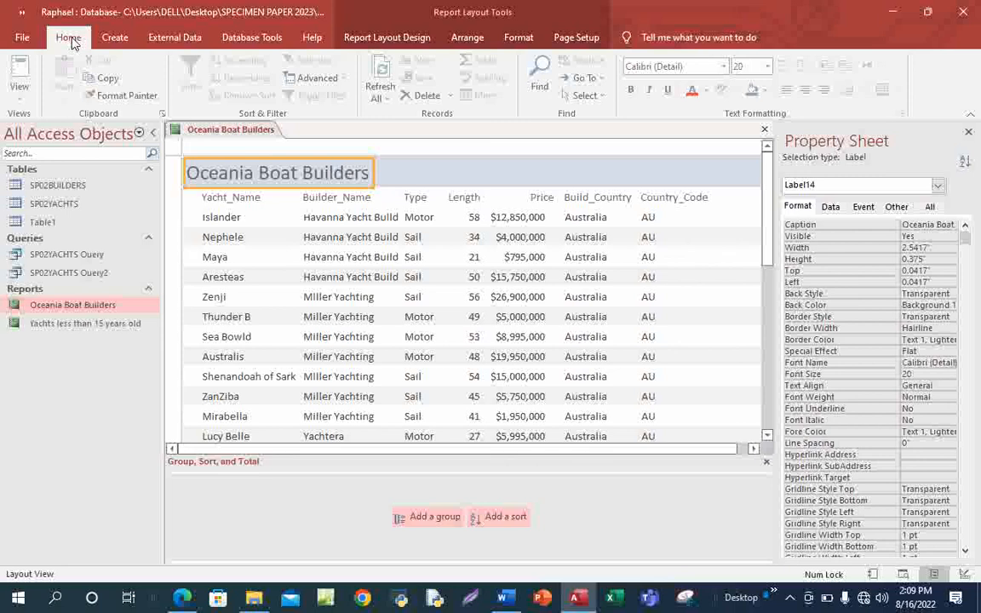
{"action": "left_click", "coordinate": [745, 69]}
{"action": "type", "text": "29"}
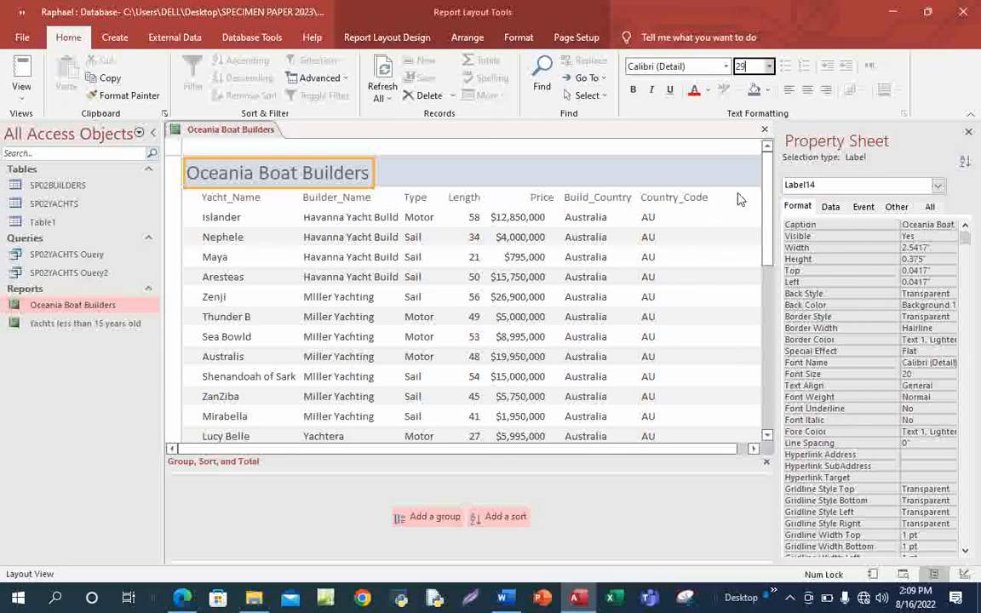
{"action": "left_click", "coordinate": [806, 96]}
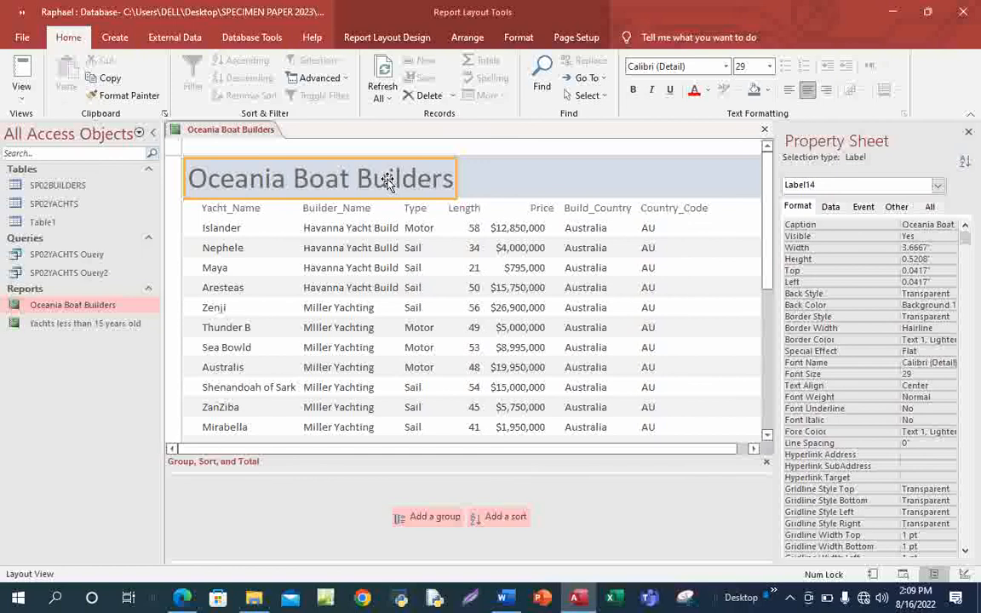
{"action": "left_click_drag", "start_coordinate": [453, 180], "coordinate": [524, 184]}
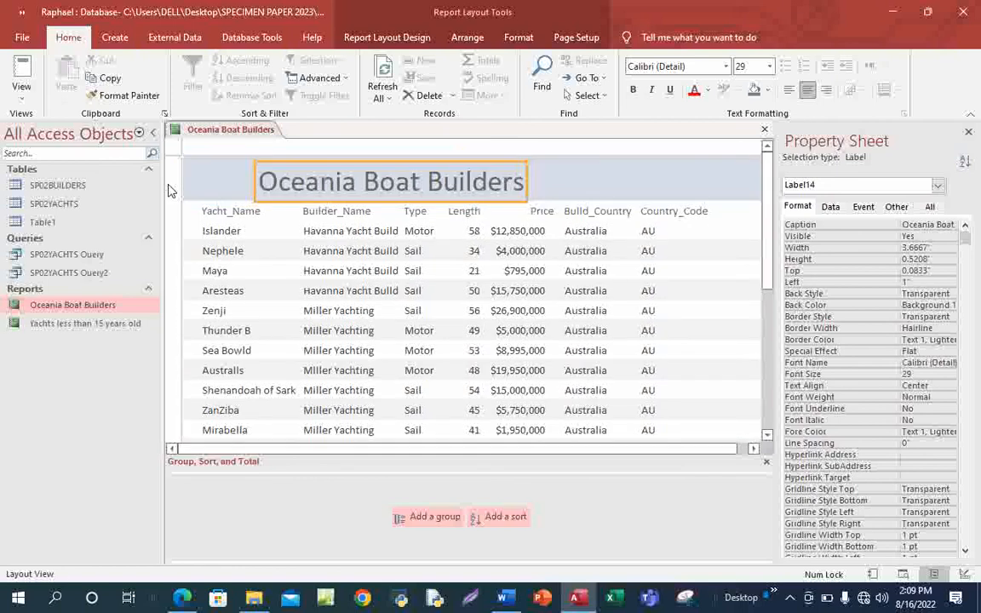
{"action": "left_click", "coordinate": [182, 597]}
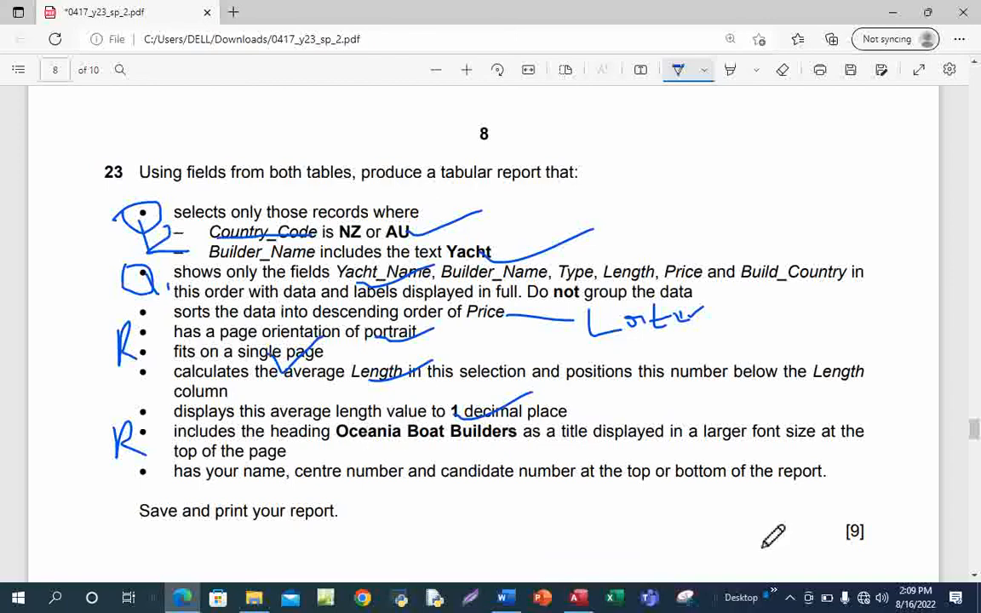
Ink a tick under the 'title displayed' requirement in the exam PDF.
{"action": "left_click_drag", "start_coordinate": [564, 433], "coordinate": [654, 410]}
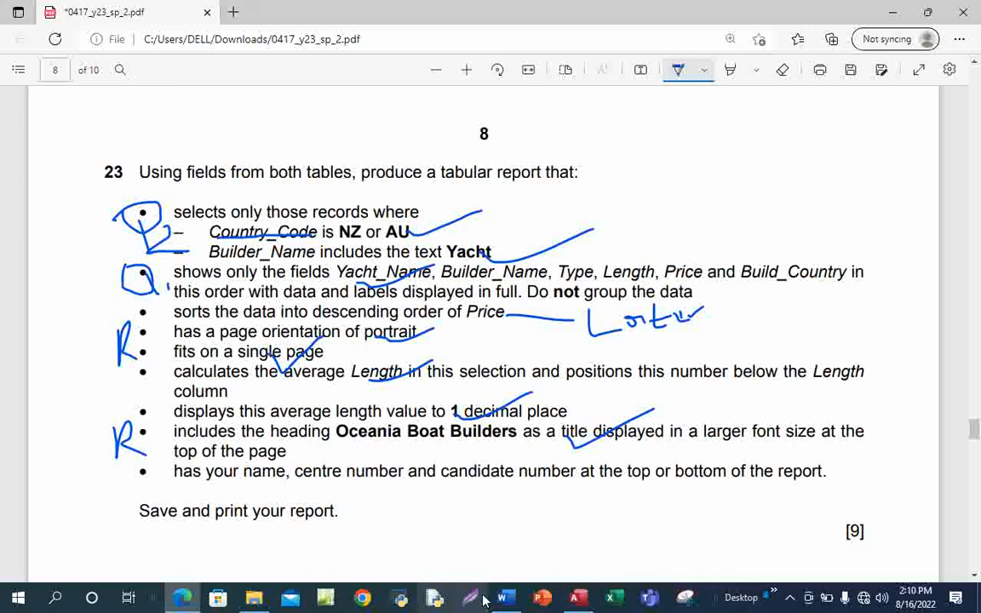
{"action": "mouse_move", "coordinate": [577, 598]}
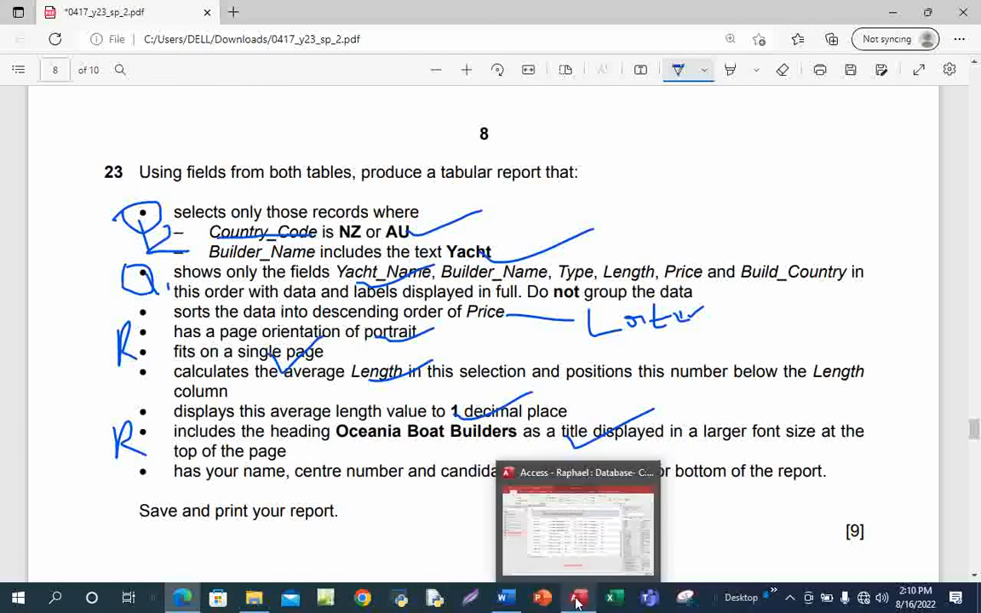
{"action": "left_click", "coordinate": [598, 540]}
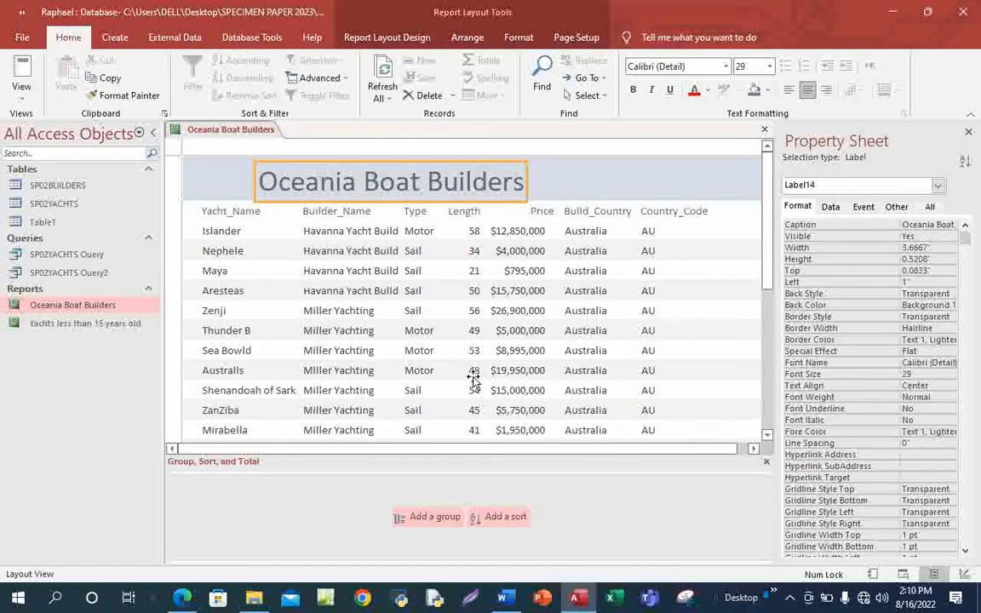
Add a new sort level in the Group, Sort, and Total pane.
{"action": "left_click", "coordinate": [507, 521]}
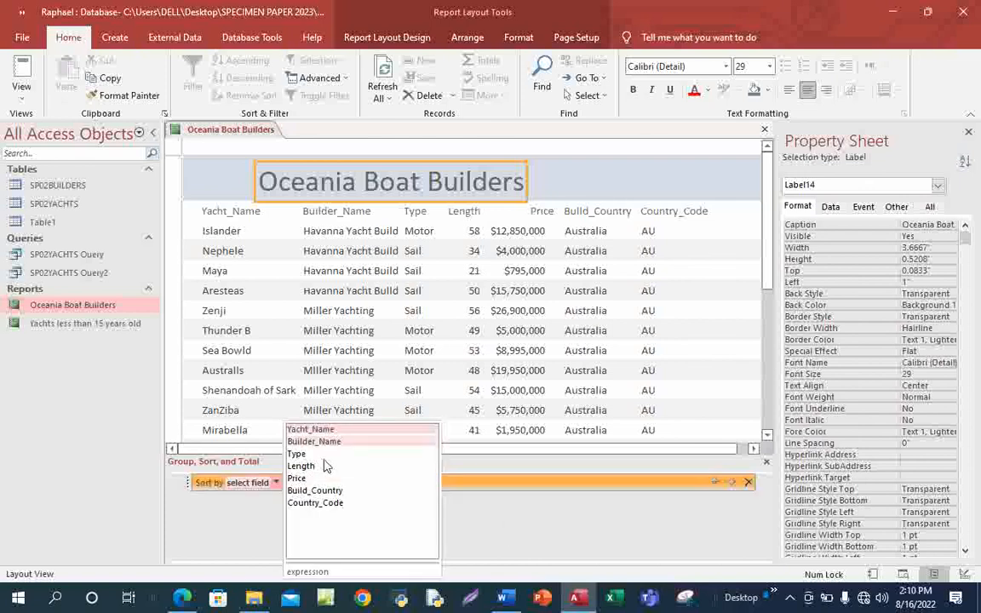
{"action": "mouse_move", "coordinate": [182, 596]}
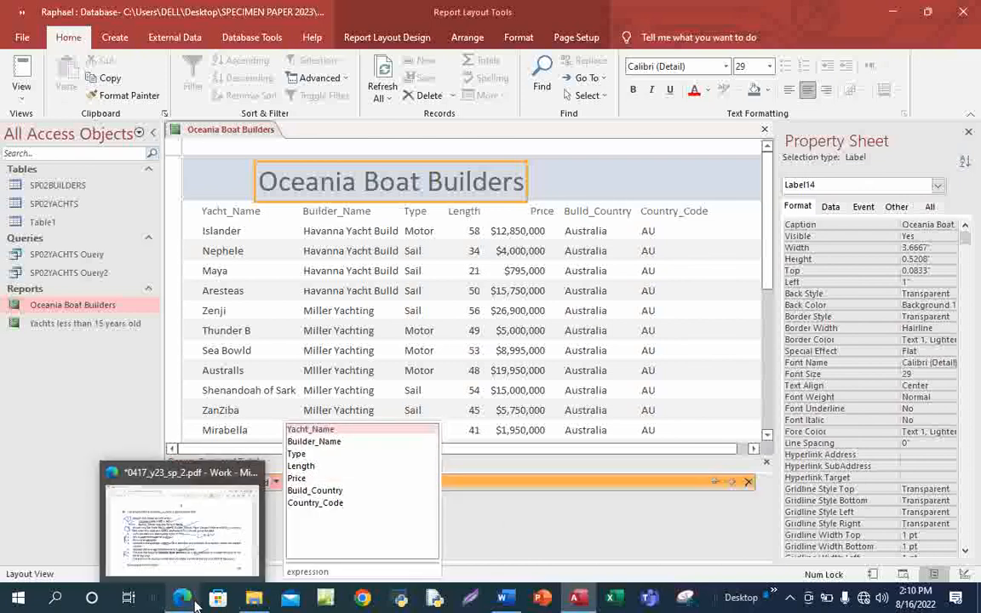
{"action": "left_click", "coordinate": [207, 548]}
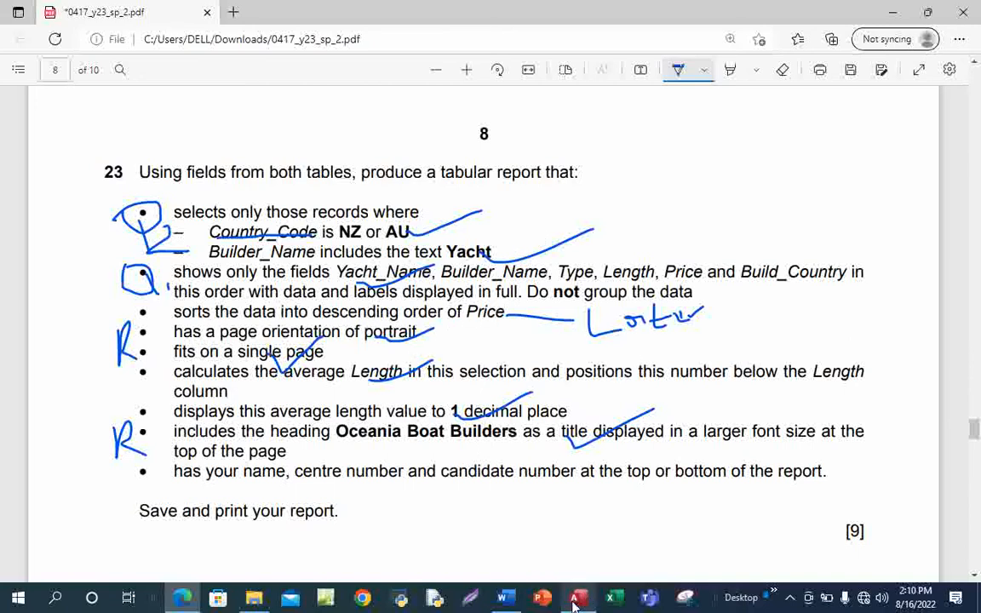
Bring the Access report window back in front of the exam PDF.
{"action": "mouse_move", "coordinate": [574, 603]}
{"action": "left_click", "coordinate": [585, 539]}
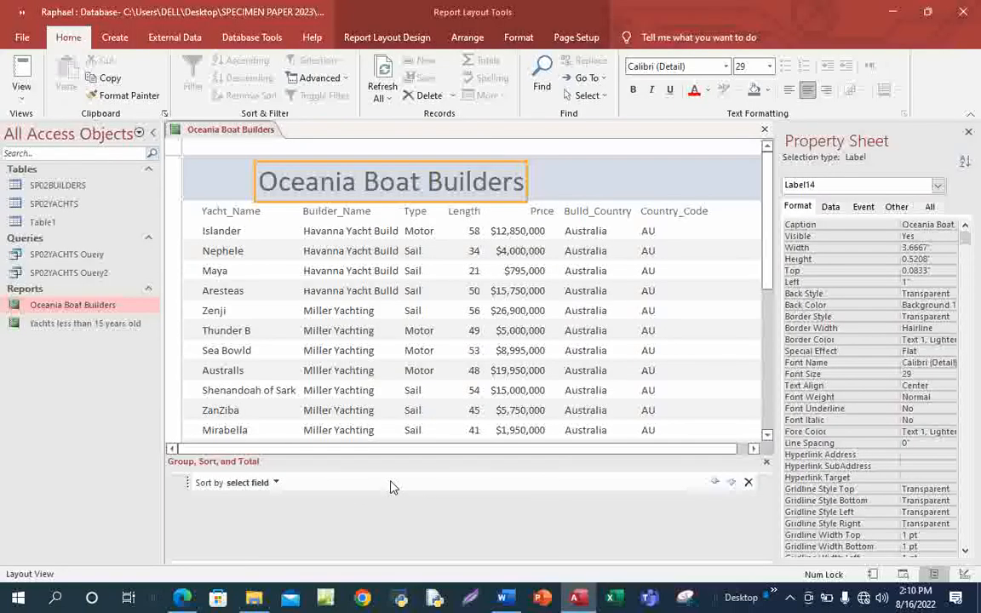
Sort by Price from largest to smallest, putting the $70,899,695 yacht first.
{"action": "left_click", "coordinate": [275, 490]}
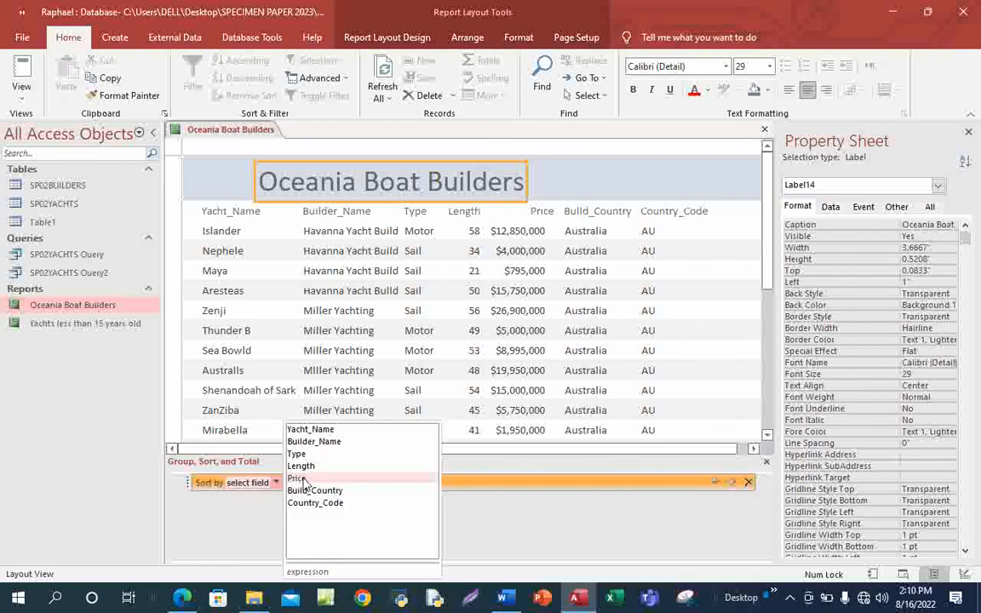
{"action": "left_click", "coordinate": [298, 475]}
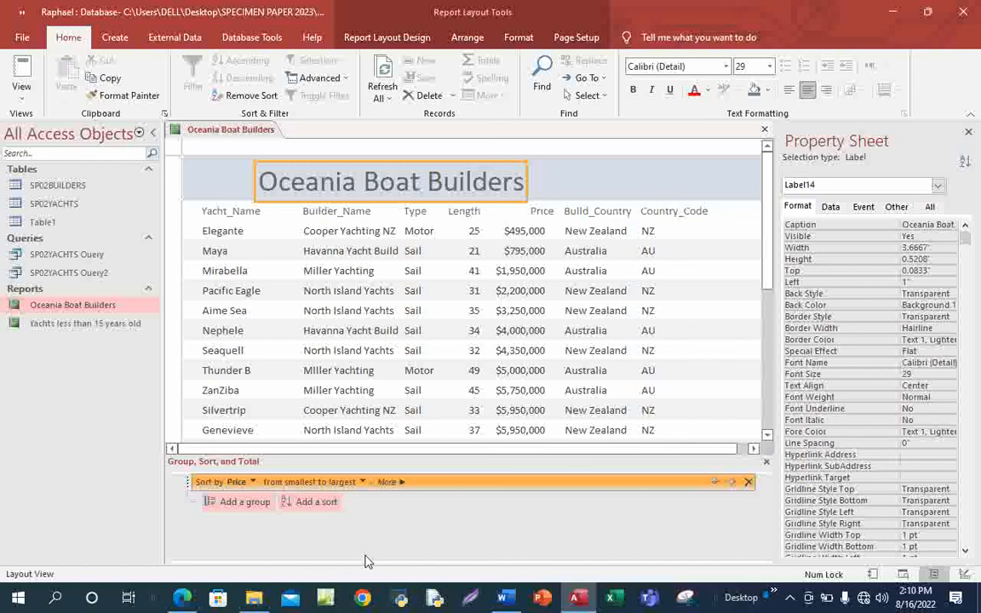
{"action": "left_click", "coordinate": [361, 482]}
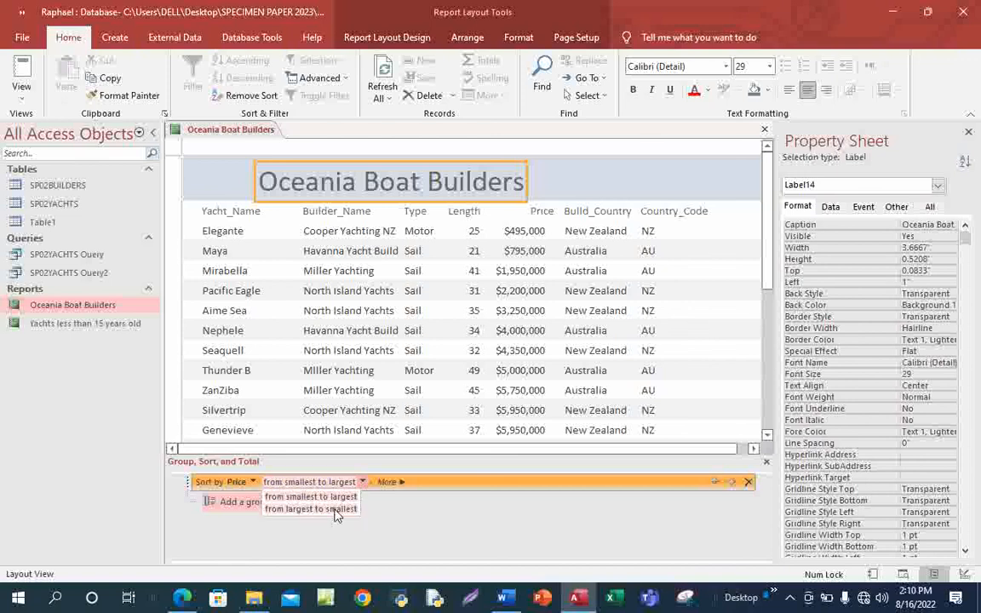
{"action": "left_click", "coordinate": [336, 509]}
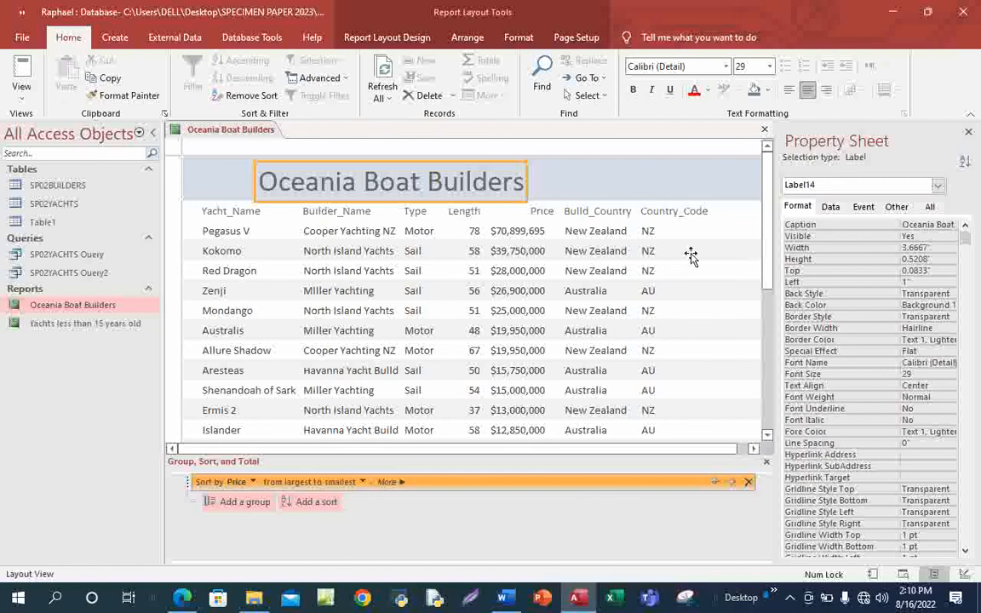
In the exam PDF, tick the descending Price requirement and underline 'the top' and 'bottom'.
{"action": "mouse_move", "coordinate": [181, 598]}
{"action": "left_click", "coordinate": [200, 549]}
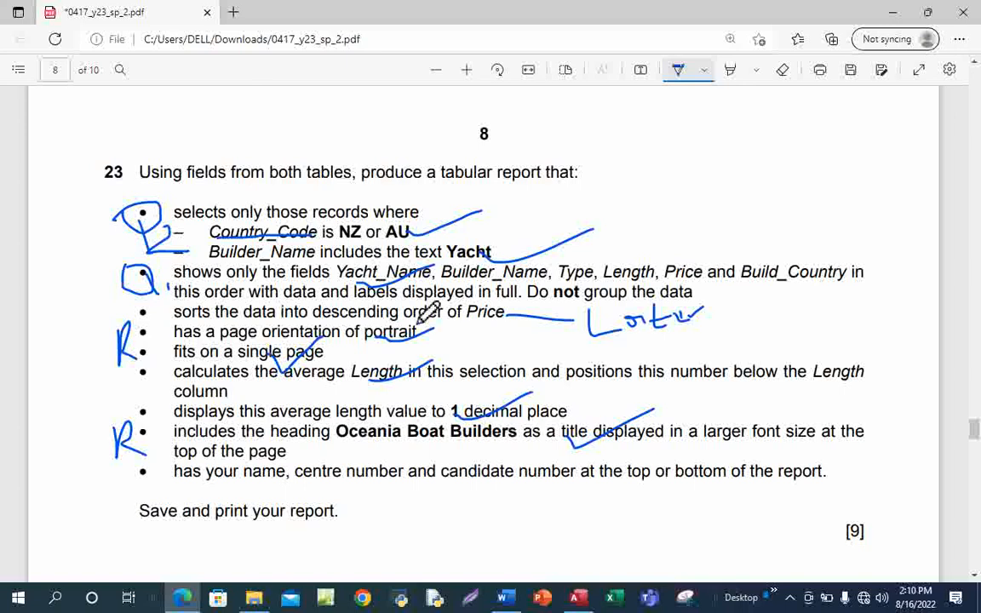
{"action": "left_click_drag", "start_coordinate": [459, 321], "coordinate": [533, 288]}
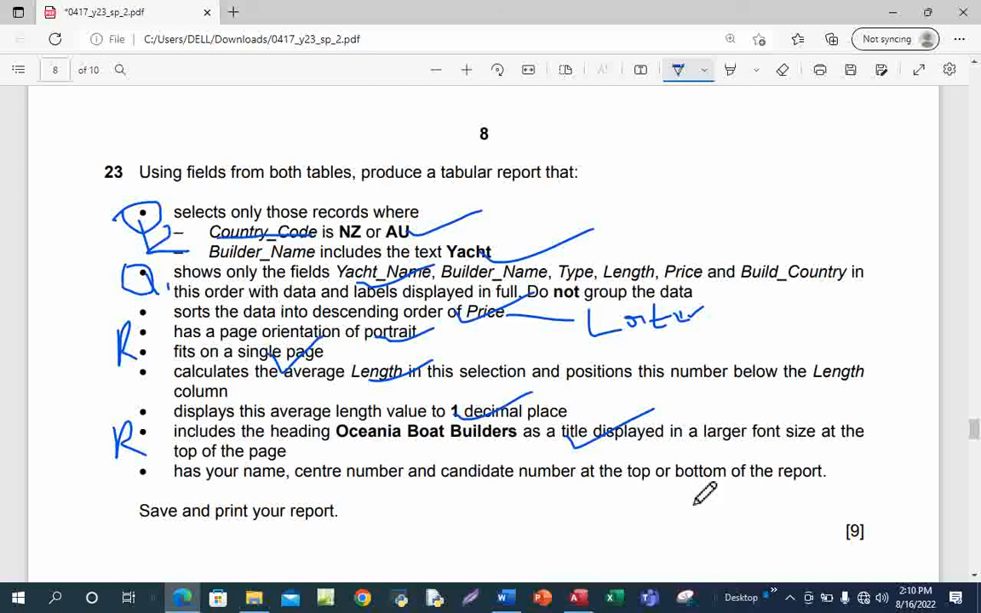
{"action": "left_click_drag", "start_coordinate": [600, 481], "coordinate": [753, 487]}
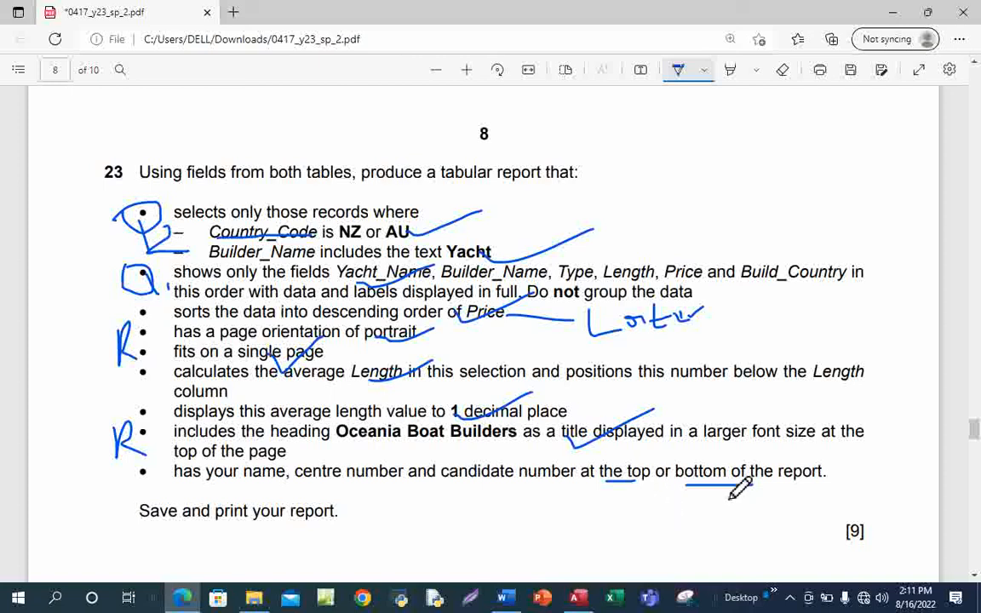
Switch the Access report to Design View.
{"action": "mouse_move", "coordinate": [578, 600]}
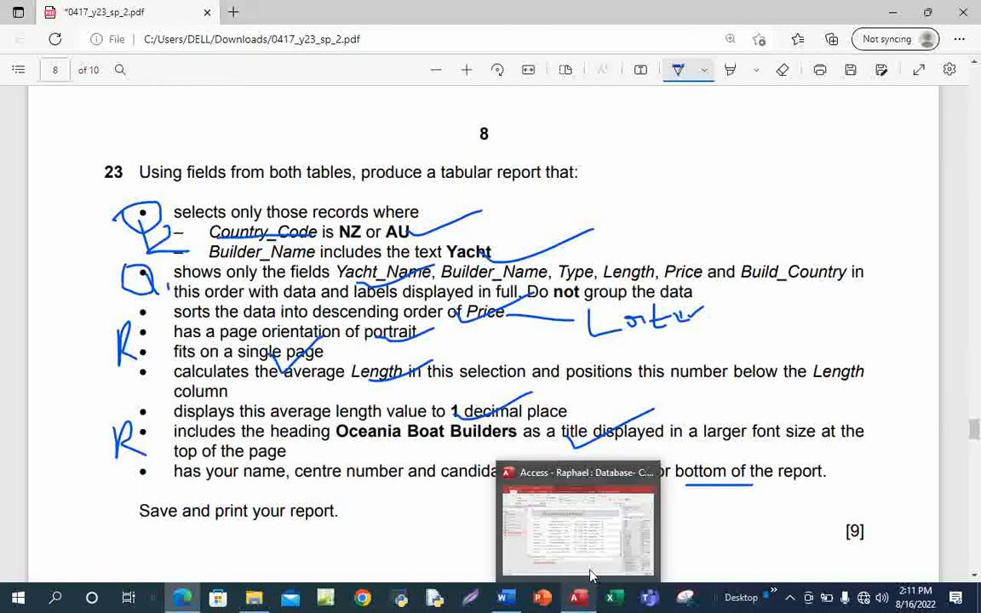
{"action": "left_click", "coordinate": [585, 500]}
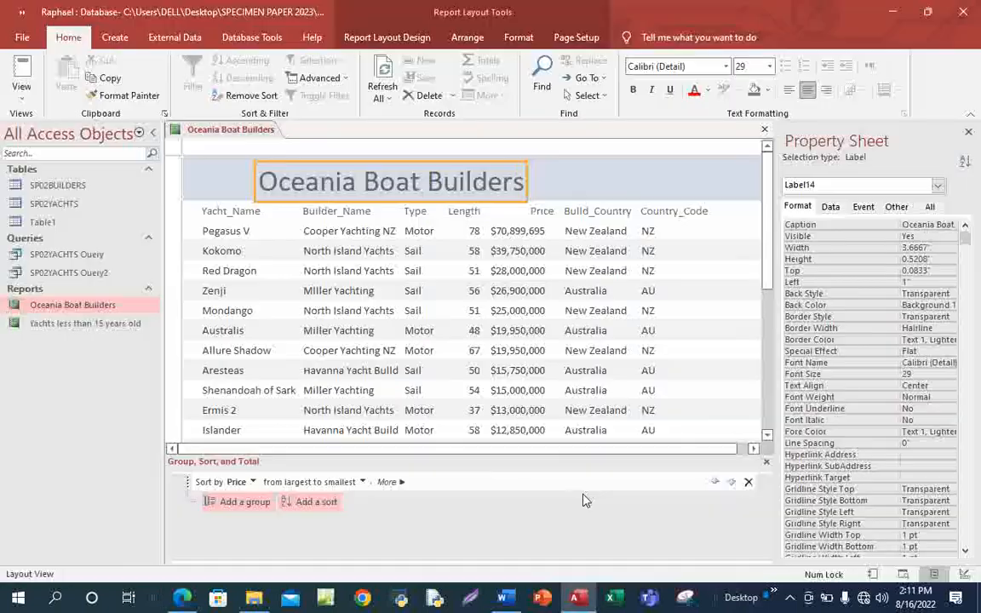
{"action": "left_click", "coordinate": [21, 85]}
{"action": "left_click", "coordinate": [66, 226]}
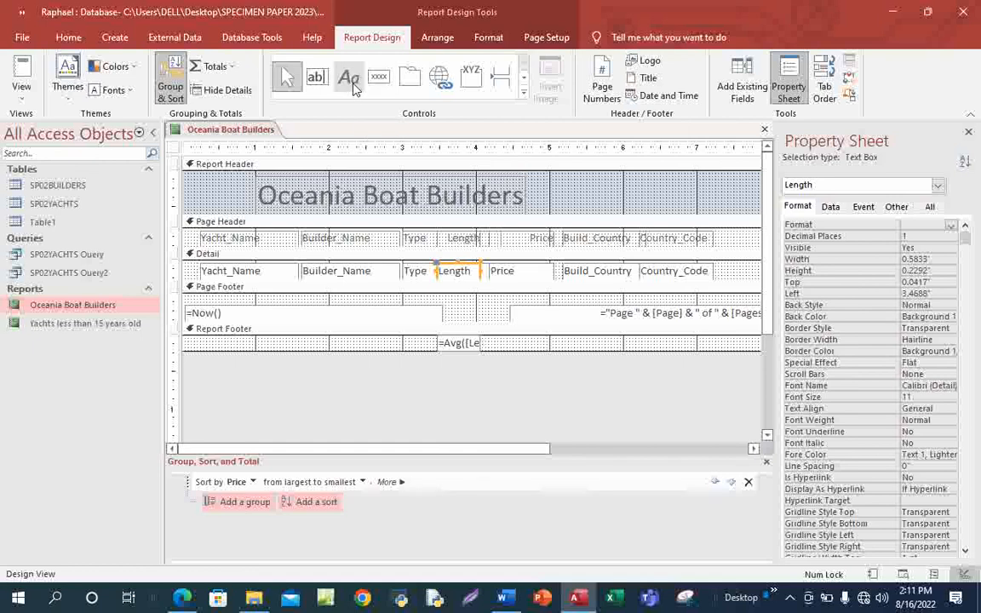
Draw a label in the Page Footer and type the candidate's name, centre number and candidate number.
{"action": "left_click", "coordinate": [351, 82]}
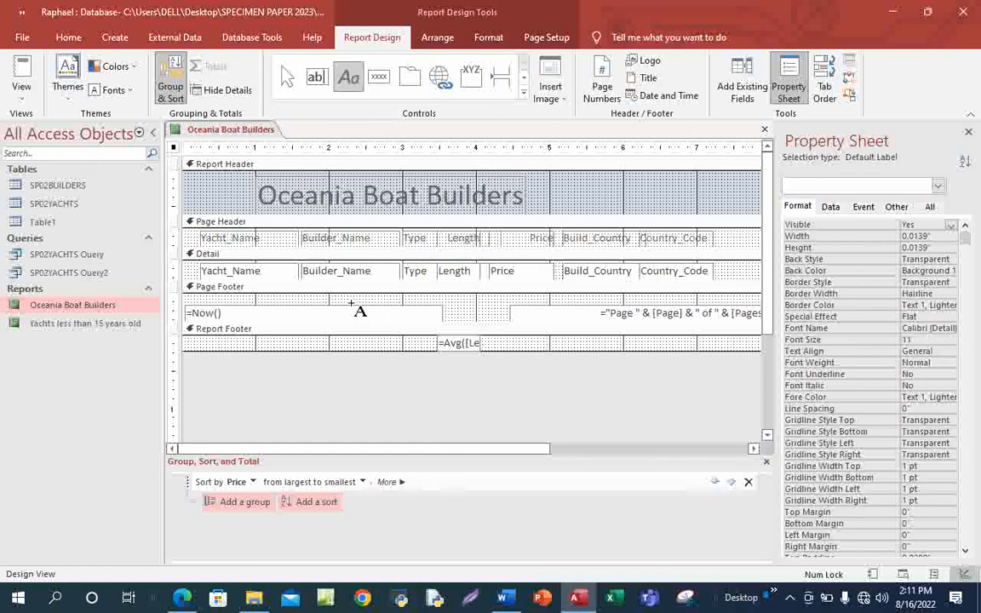
{"action": "mouse_move", "coordinate": [351, 304]}
{"action": "left_mouse_down"}
{"action": "mouse_move", "coordinate": [374, 325]}
{"action": "mouse_move", "coordinate": [444, 332]}
{"action": "mouse_move", "coordinate": [583, 322]}
{"action": "left_mouse_up"}
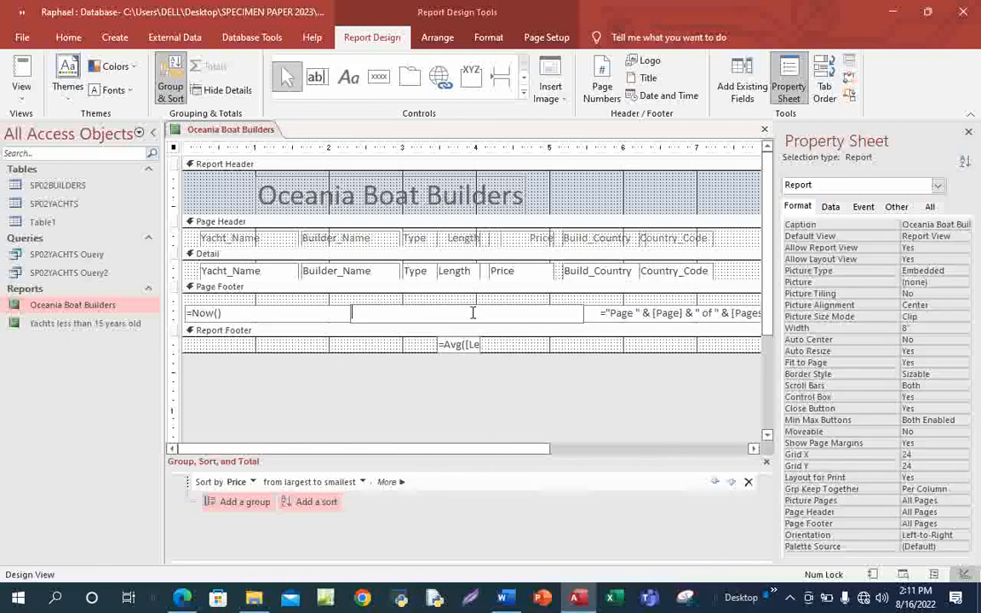
{"action": "key", "text": "Caps_Lock"}
{"action": "key", "text": "Caps_Lock"}
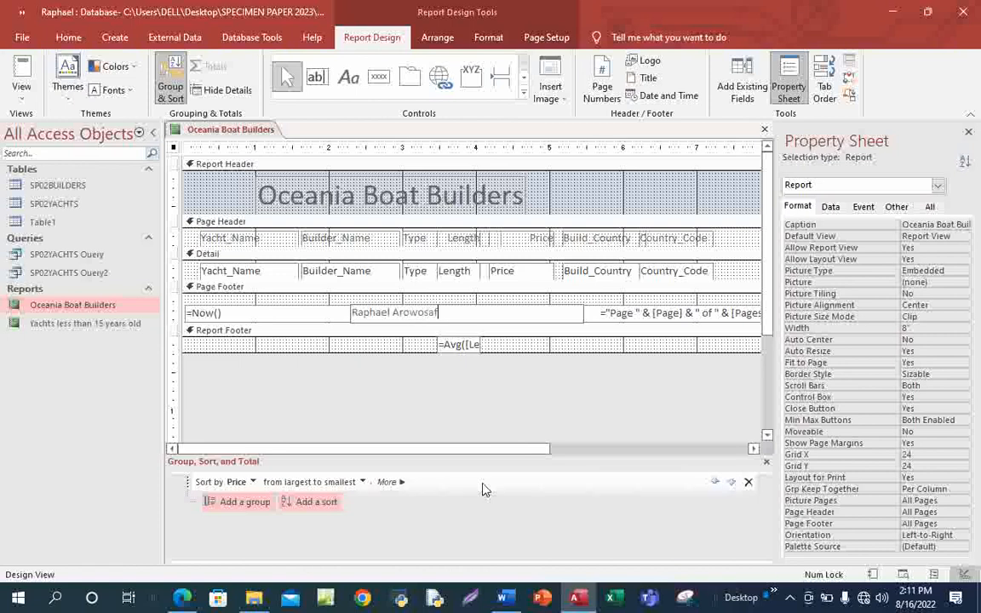
{"action": "key", "text": "Caps_Lock"}
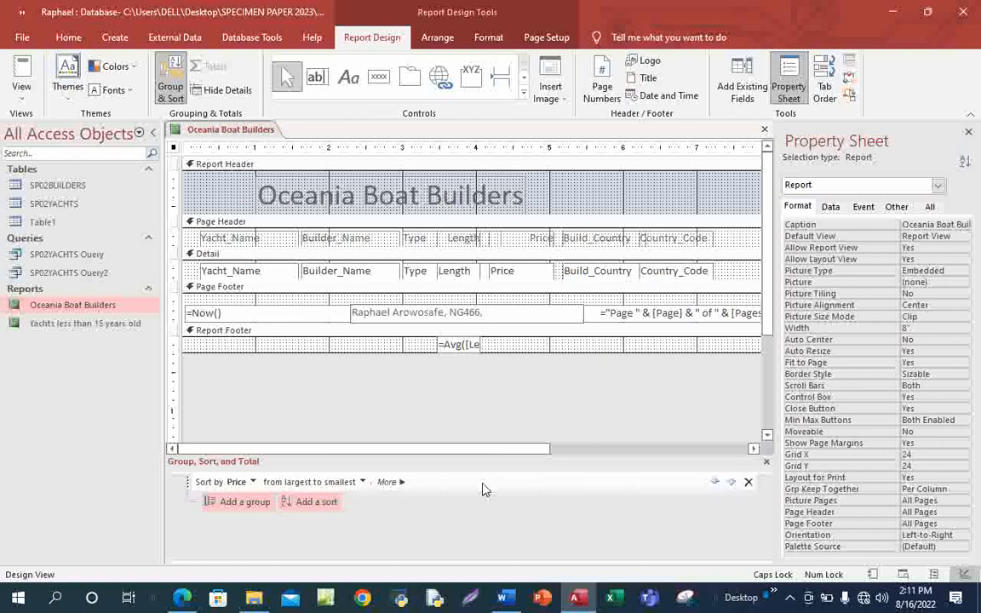
{"action": "type", "text": "0001"}
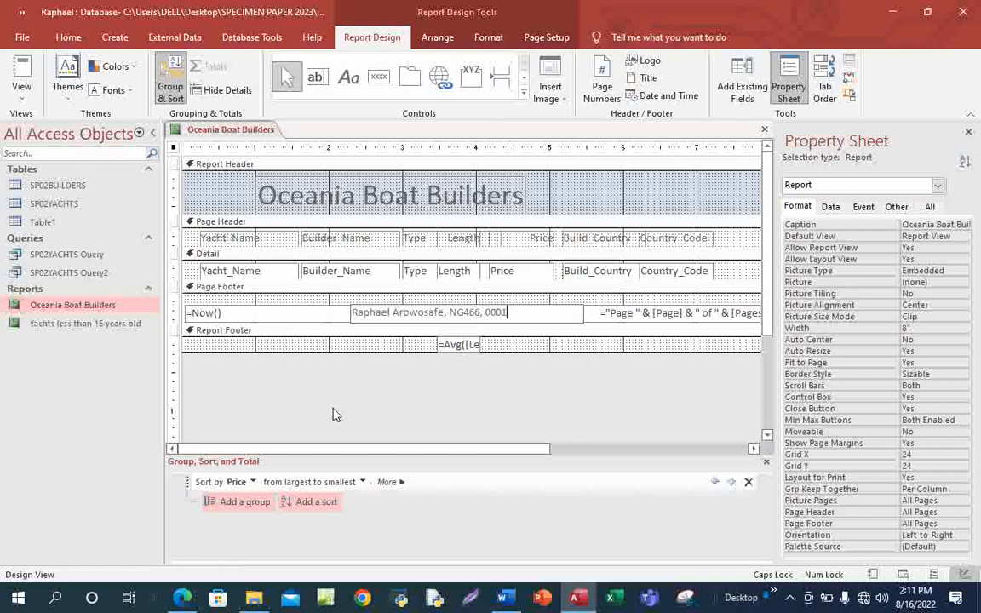
Open Print Preview and scroll to the footer showing the date, candidate details and 'Page 1 of 1'.
{"action": "left_click", "coordinate": [22, 95]}
{"action": "left_click", "coordinate": [79, 161]}
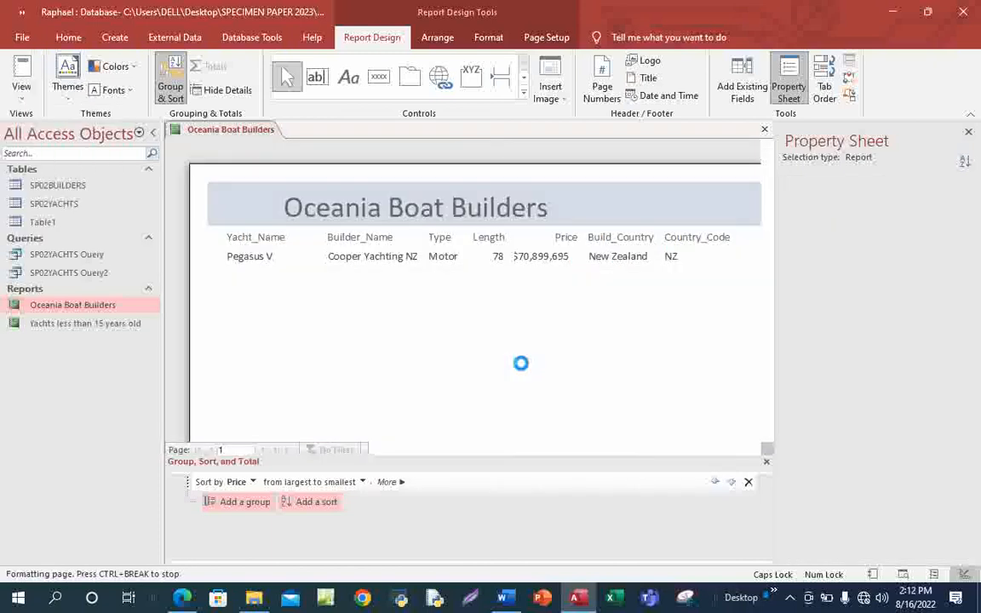
{"action": "scroll", "coordinate": [603, 388], "scroll_direction": "down", "scroll_amount": 10}
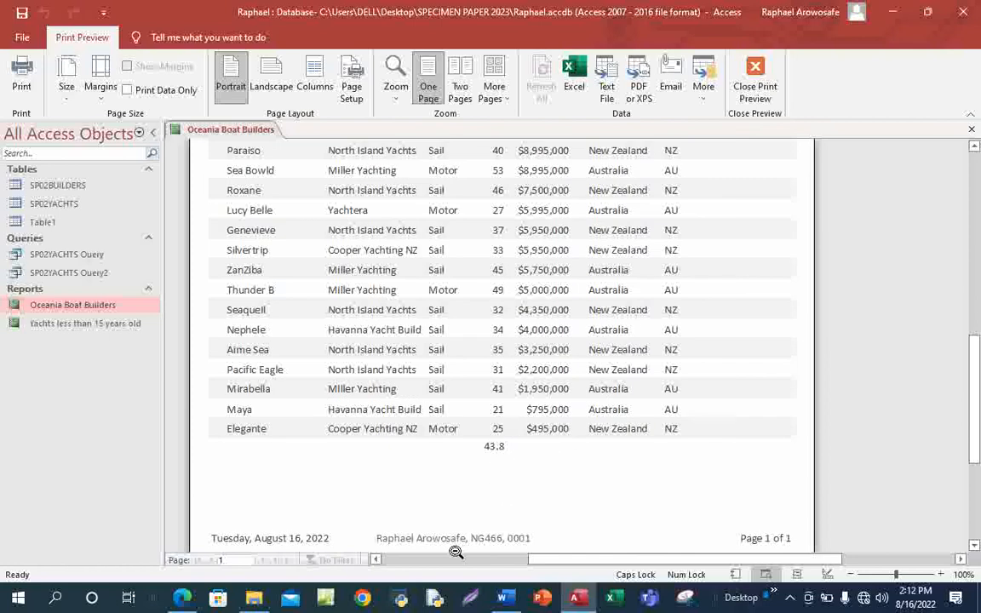
{"action": "scroll", "coordinate": [650, 483], "scroll_direction": "down", "scroll_amount": 2}
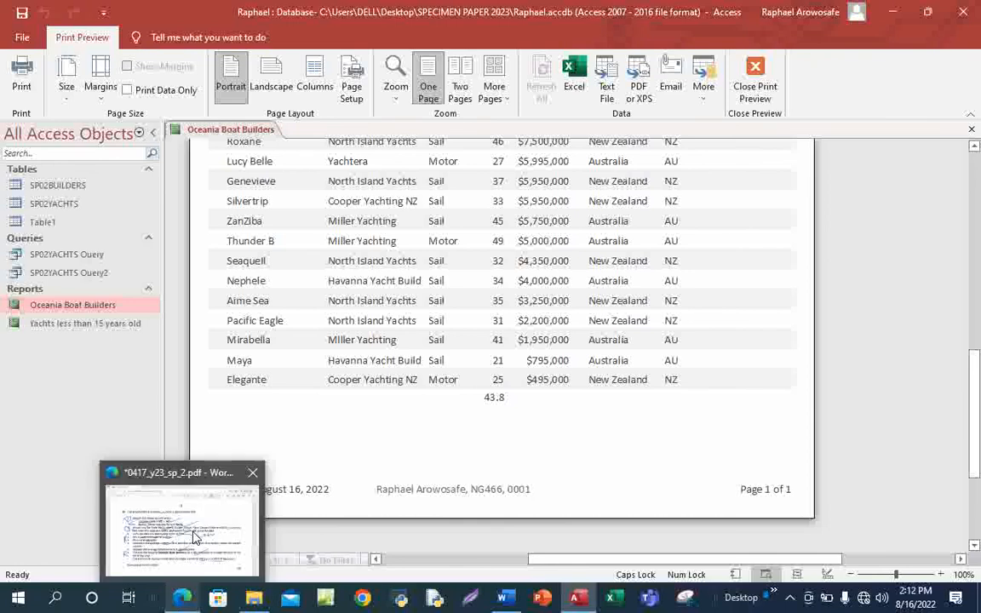
Tick the 'number and' and 'report.' requirement lines in blue ink on the exam PDF.
{"action": "left_click", "coordinate": [171, 468]}
{"action": "left_click_drag", "start_coordinate": [371, 487], "coordinate": [447, 457]}
{"action": "scroll", "coordinate": [448, 464], "scroll_direction": "down", "scroll_amount": 3}
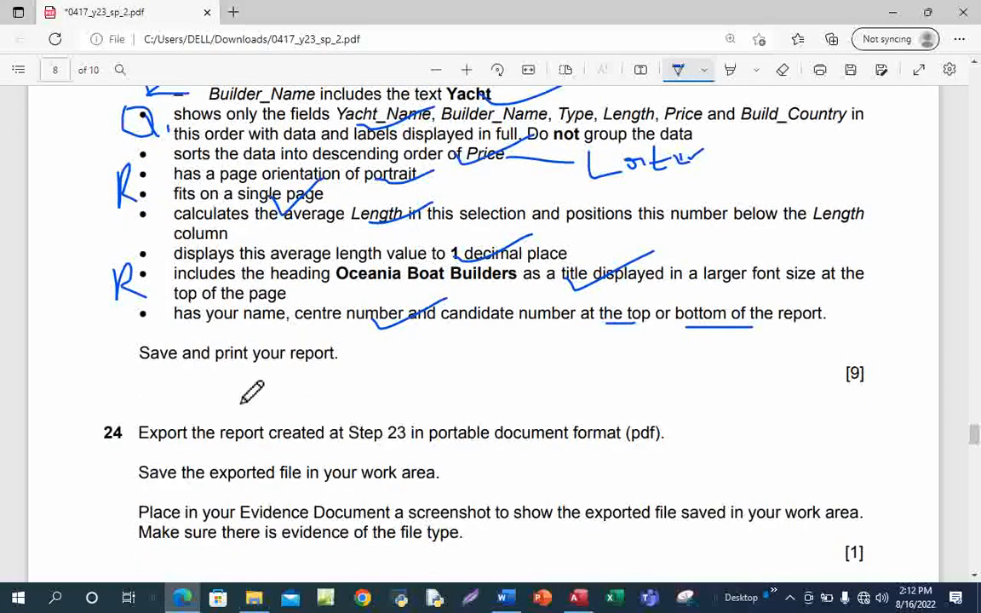
{"action": "left_click_drag", "start_coordinate": [291, 368], "coordinate": [353, 334]}
Scroll the exam paper down to Question 24, then return to Access's print preview.
{"action": "left_click", "coordinate": [586, 593]}
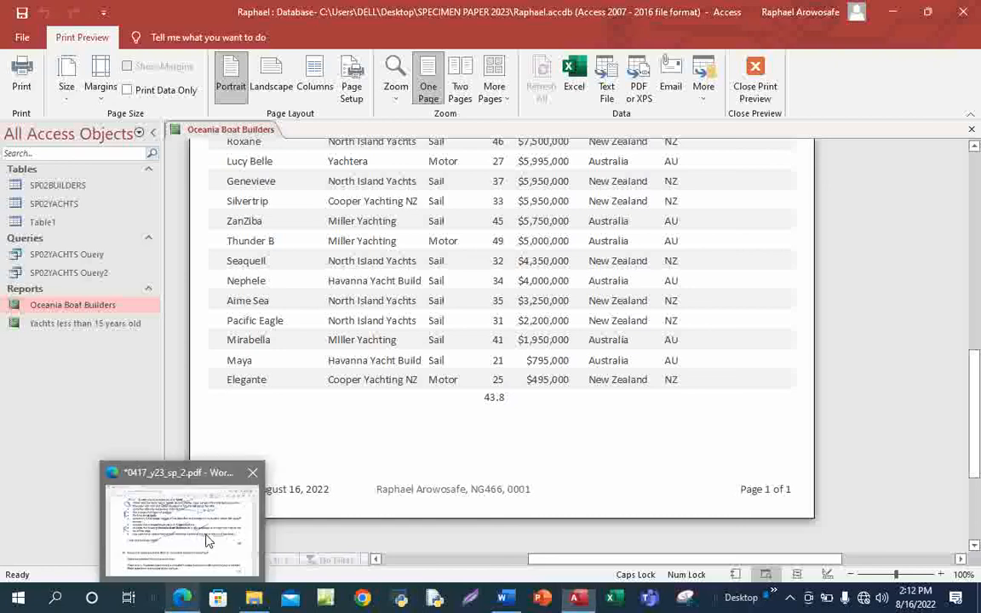
{"action": "left_click", "coordinate": [176, 536]}
{"action": "scroll", "coordinate": [213, 444], "scroll_direction": "down", "scroll_amount": 3}
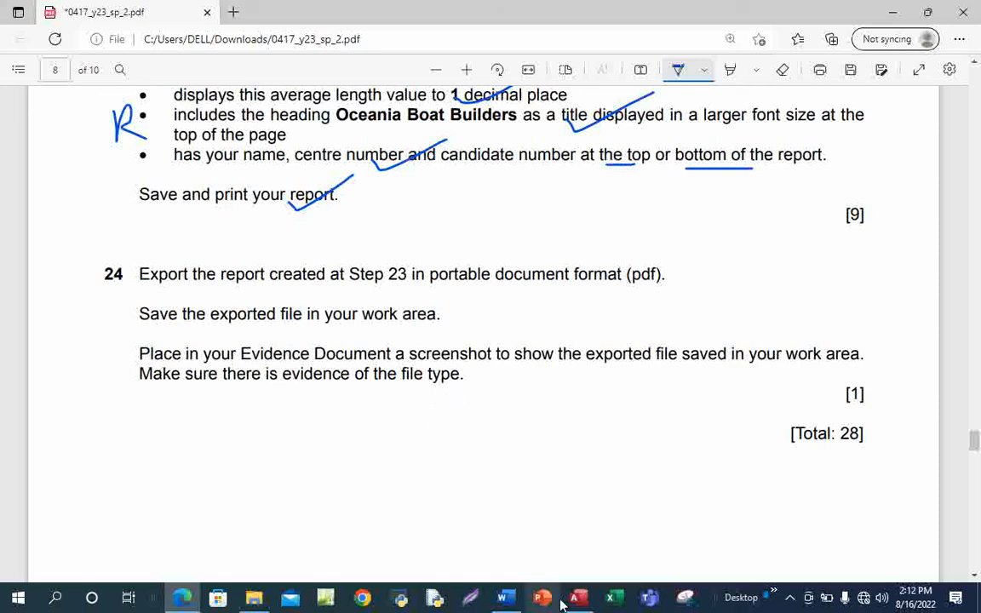
{"action": "mouse_move", "coordinate": [578, 596]}
{"action": "left_click", "coordinate": [590, 533]}
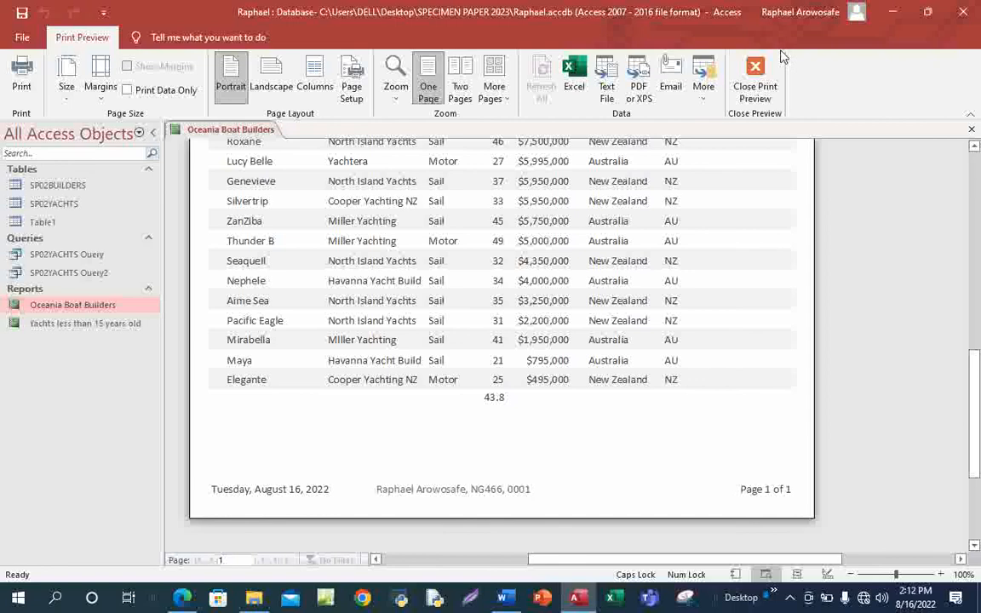
Leave print preview, close the Property Sheet and close the Oceania Boat Builders Design View.
{"action": "left_click", "coordinate": [739, 92]}
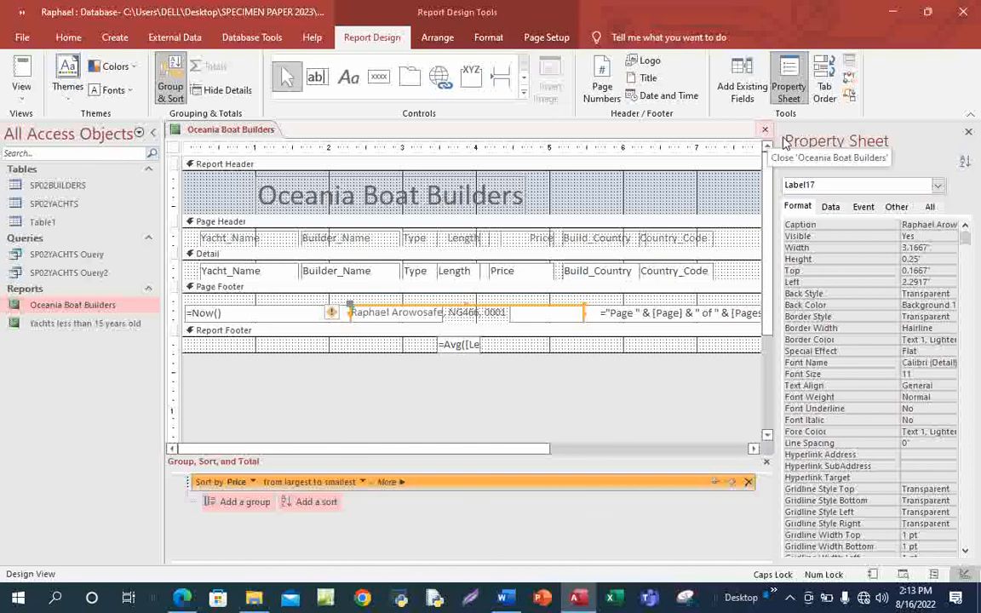
{"action": "left_click", "coordinate": [968, 134]}
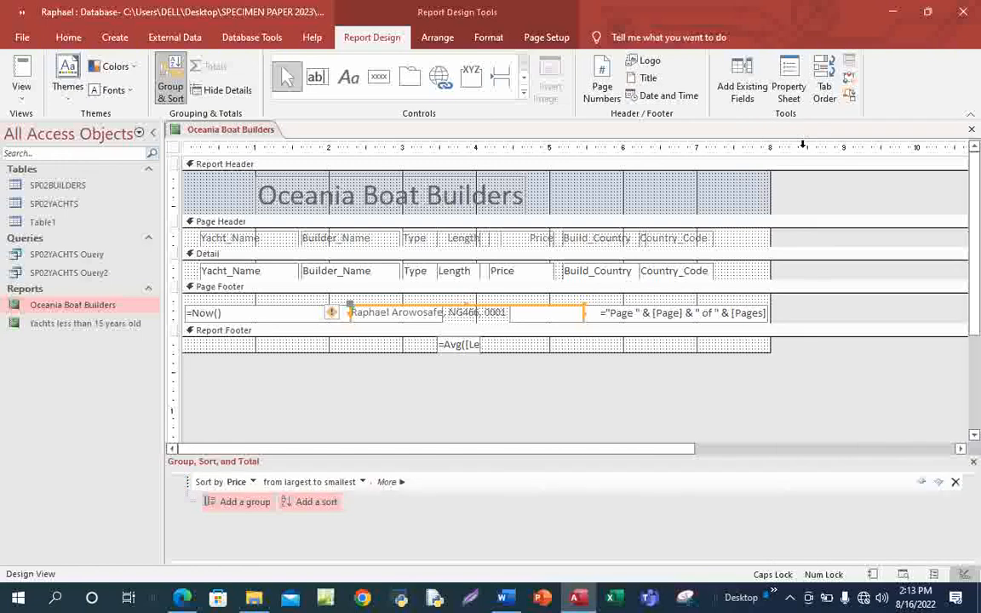
{"action": "left_click", "coordinate": [971, 131]}
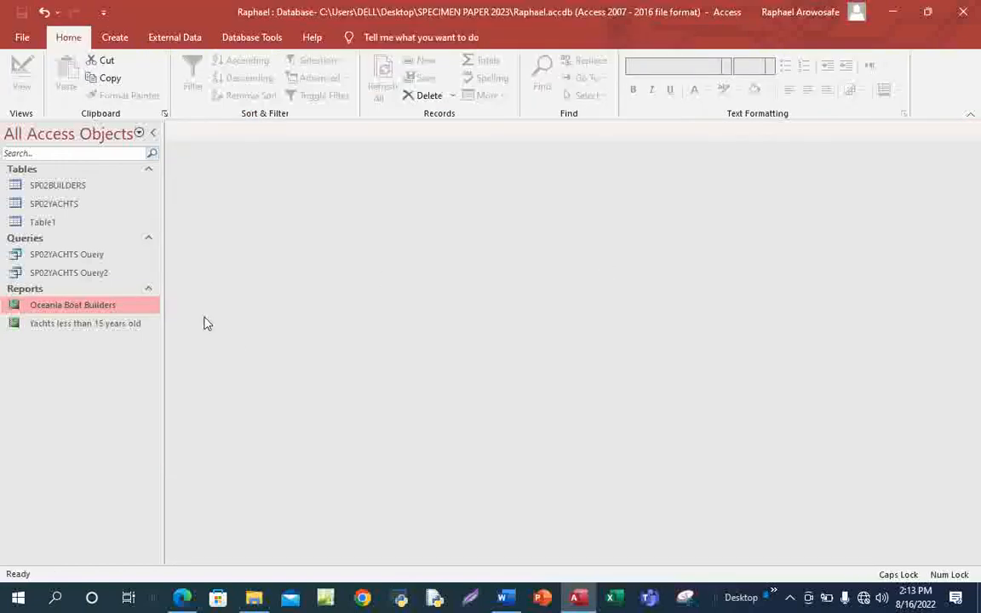
Publish the Oceania Boat Builders report as PDF into Desktop > SPECIMEN PAPER 2023.
{"action": "right_click", "coordinate": [61, 308]}
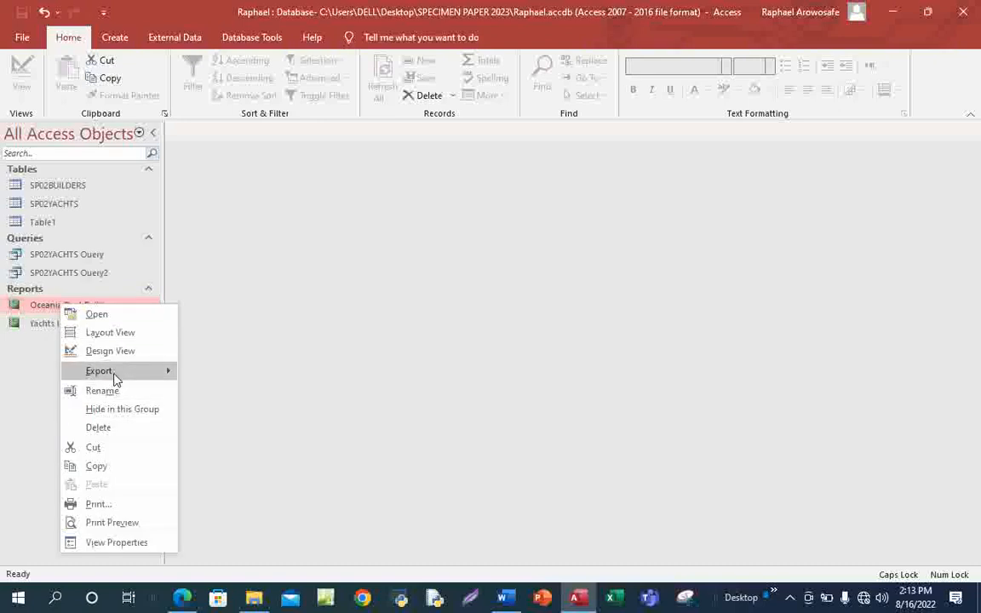
{"action": "mouse_move", "coordinate": [114, 374]}
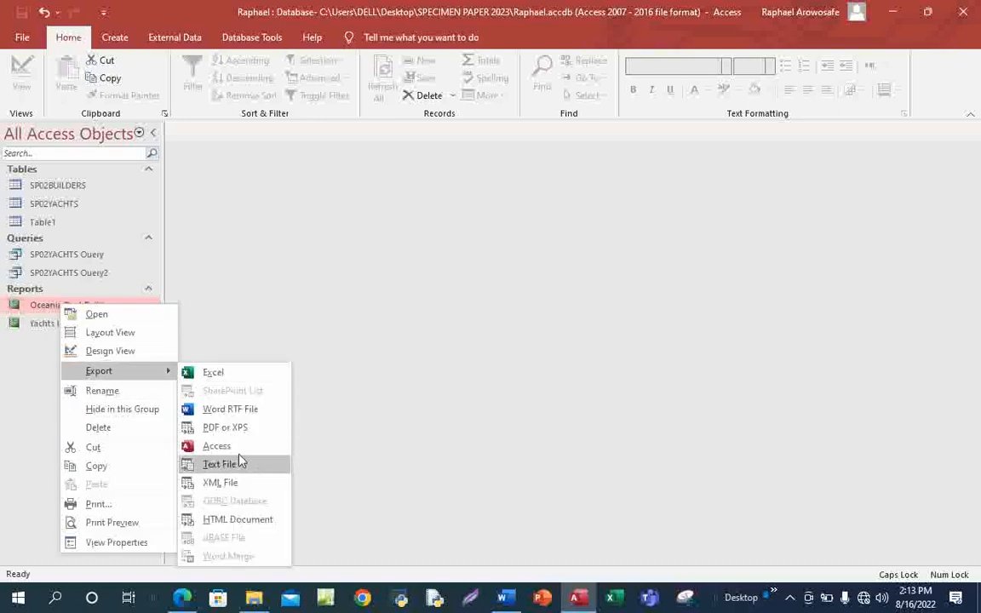
{"action": "left_click", "coordinate": [230, 426]}
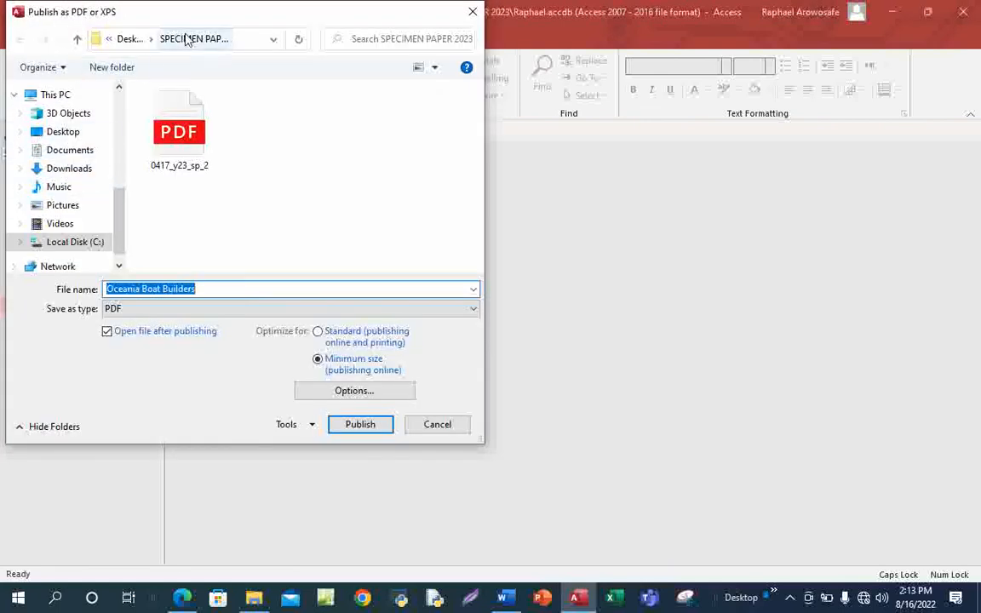
{"action": "left_click", "coordinate": [66, 135]}
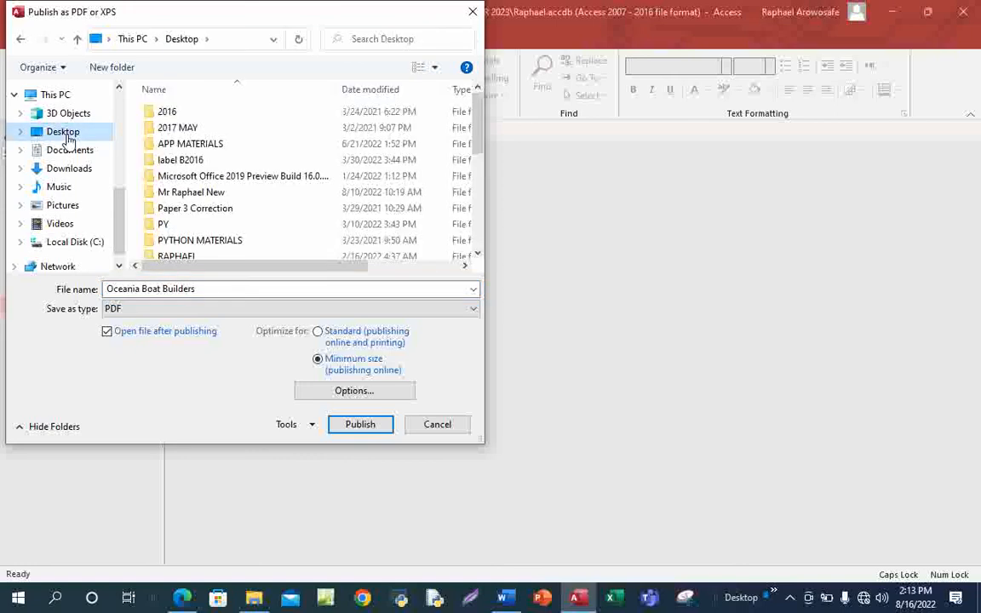
{"action": "scroll", "coordinate": [226, 234], "scroll_direction": "down", "scroll_amount": 2}
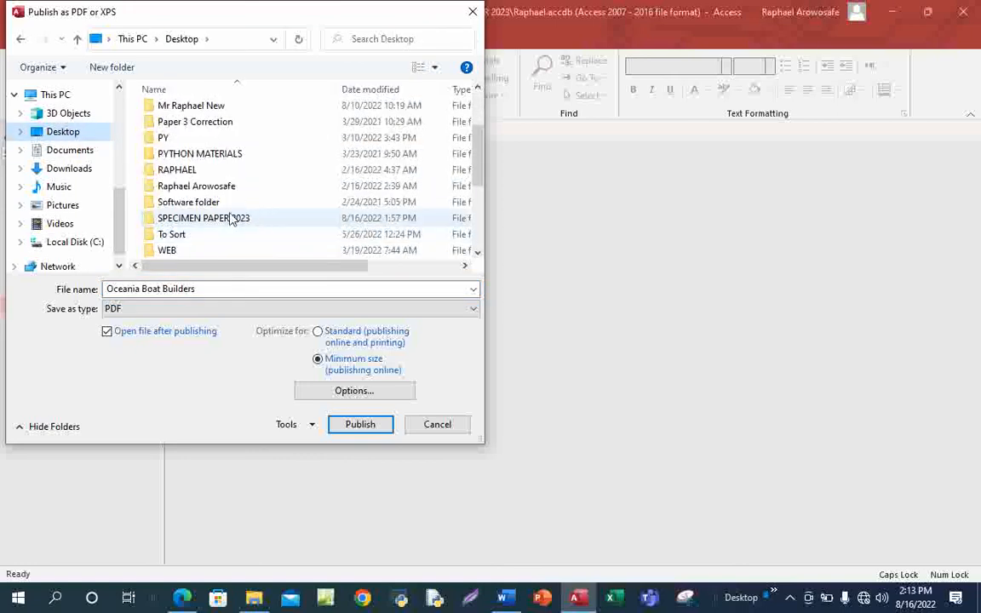
{"action": "double_click", "coordinate": [226, 220]}
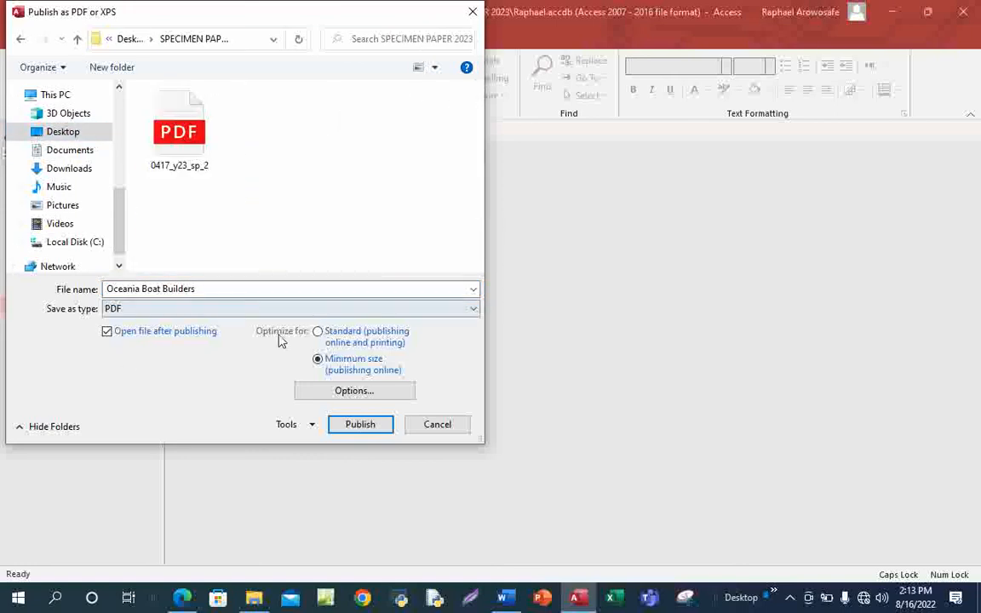
{"action": "left_click", "coordinate": [360, 424]}
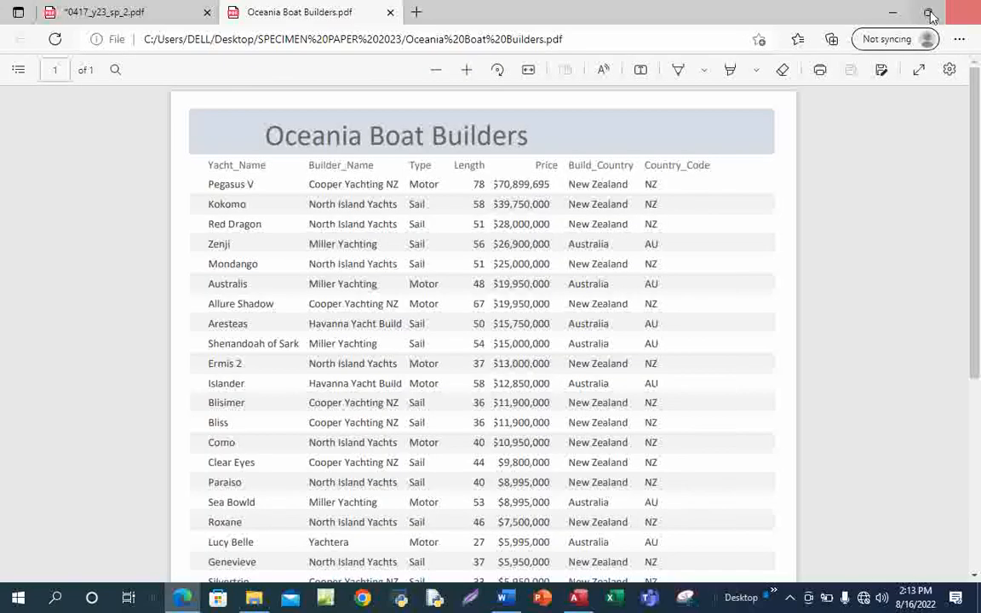
Close the export confirmation without saving steps and show the 0417_y23_sp_2.pdf question paper in Edge.
{"action": "left_click", "coordinate": [894, 14]}
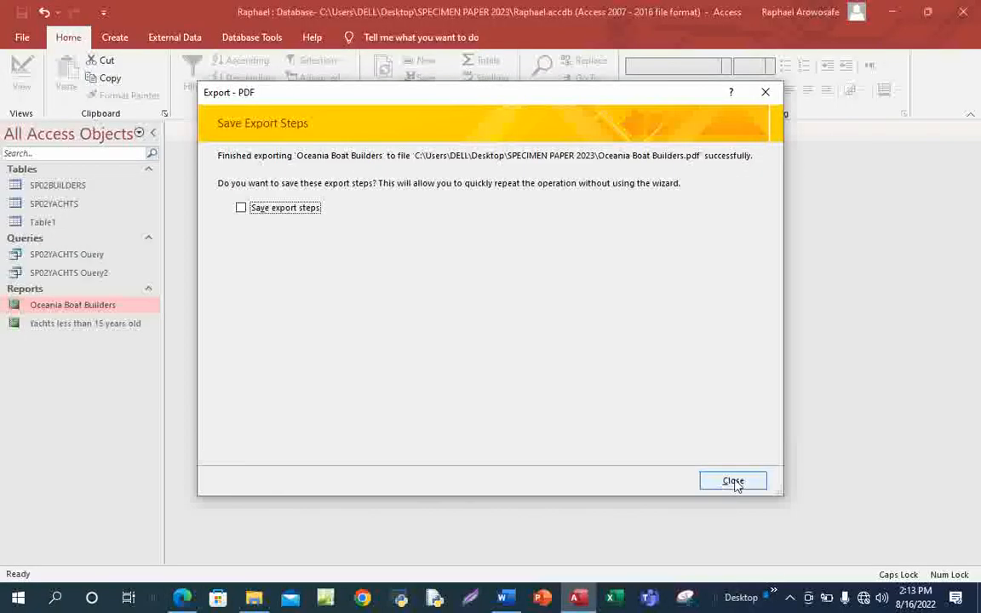
{"action": "left_click", "coordinate": [735, 484]}
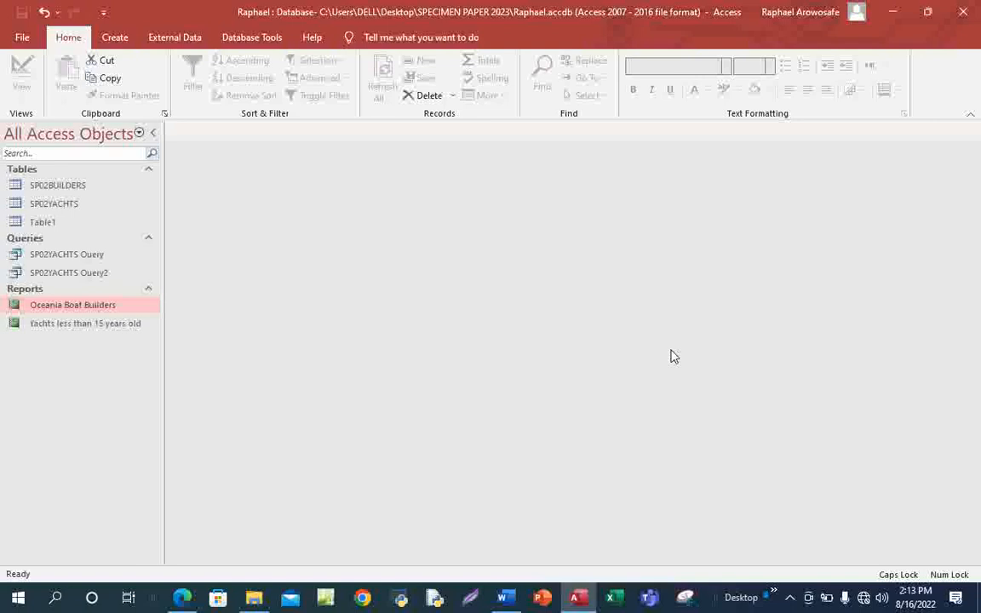
{"action": "left_click", "coordinate": [894, 13]}
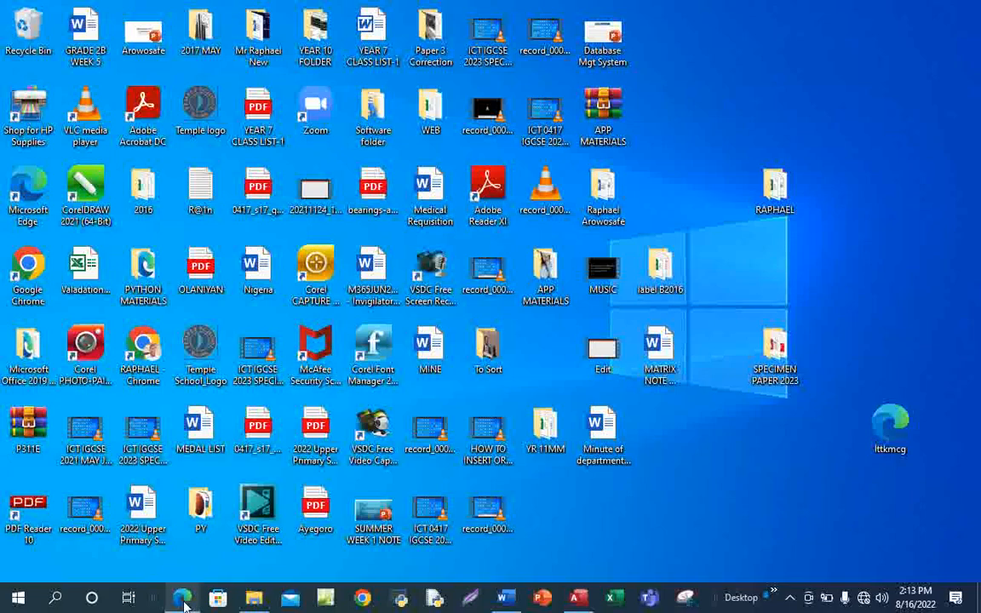
{"action": "mouse_move", "coordinate": [184, 601]}
{"action": "left_click", "coordinate": [196, 543]}
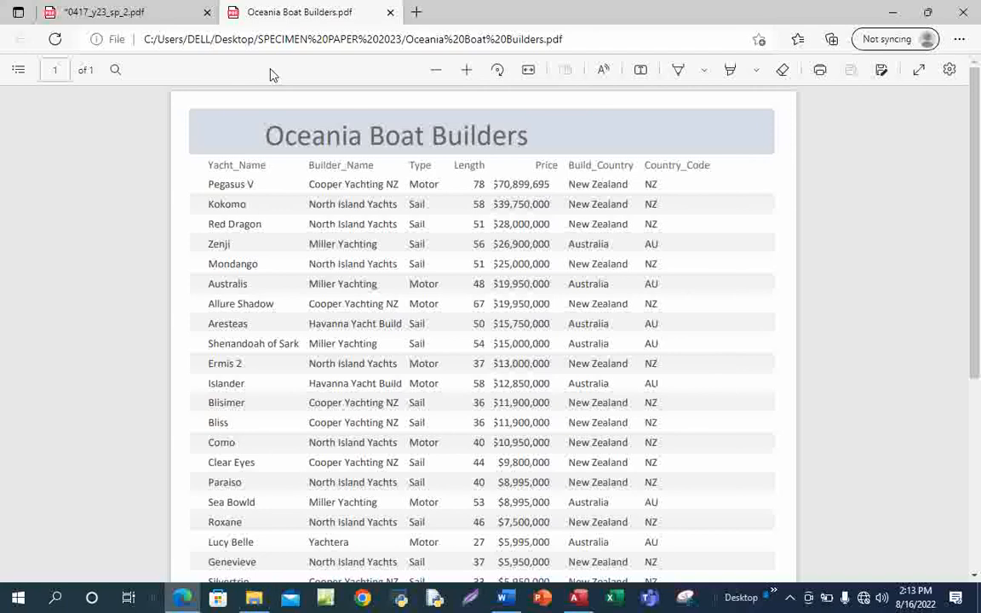
{"action": "left_click", "coordinate": [111, 12]}
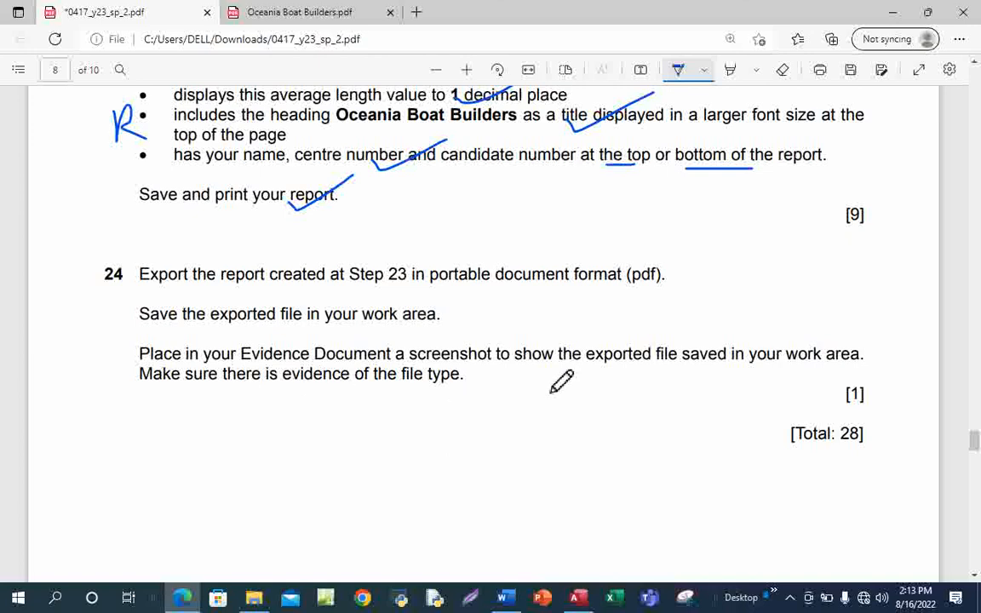
Open the SPECIMEN PAPER 2023 desktop folder in a maximized File Explorer window.
{"action": "mouse_move", "coordinate": [577, 601]}
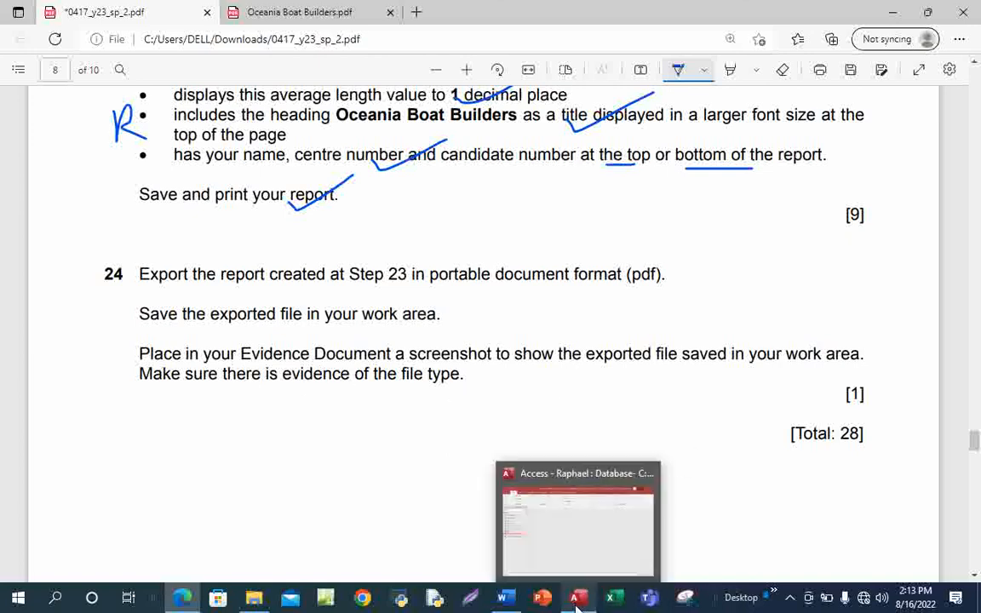
{"action": "left_click", "coordinate": [895, 19]}
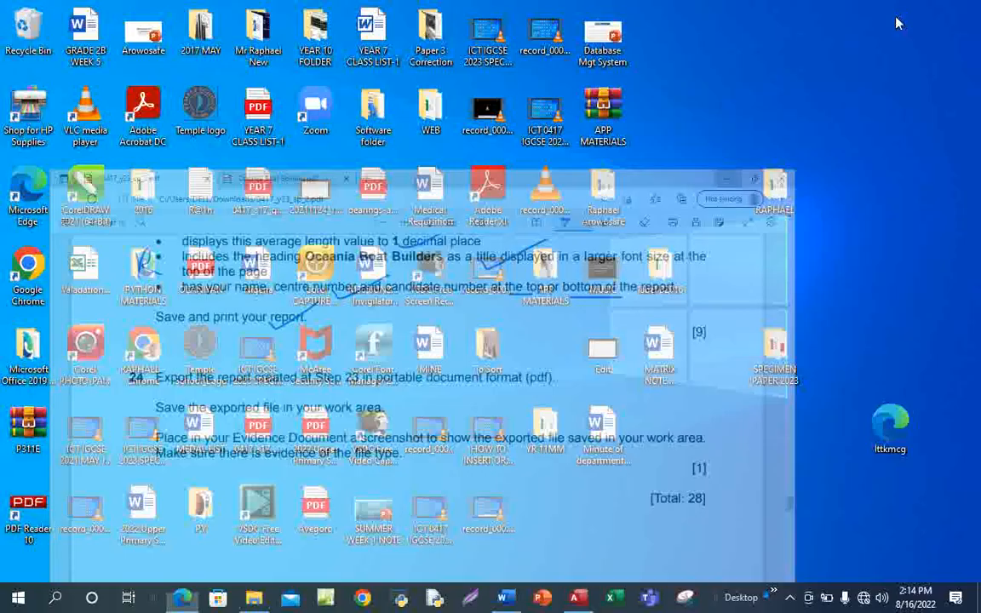
{"action": "double_click", "coordinate": [775, 357]}
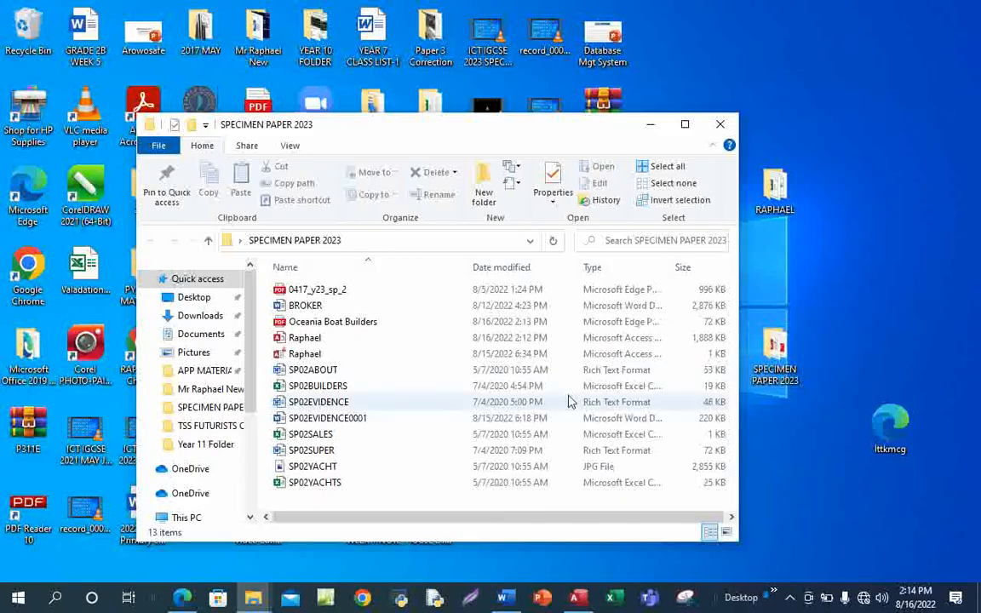
{"action": "left_click", "coordinate": [685, 125]}
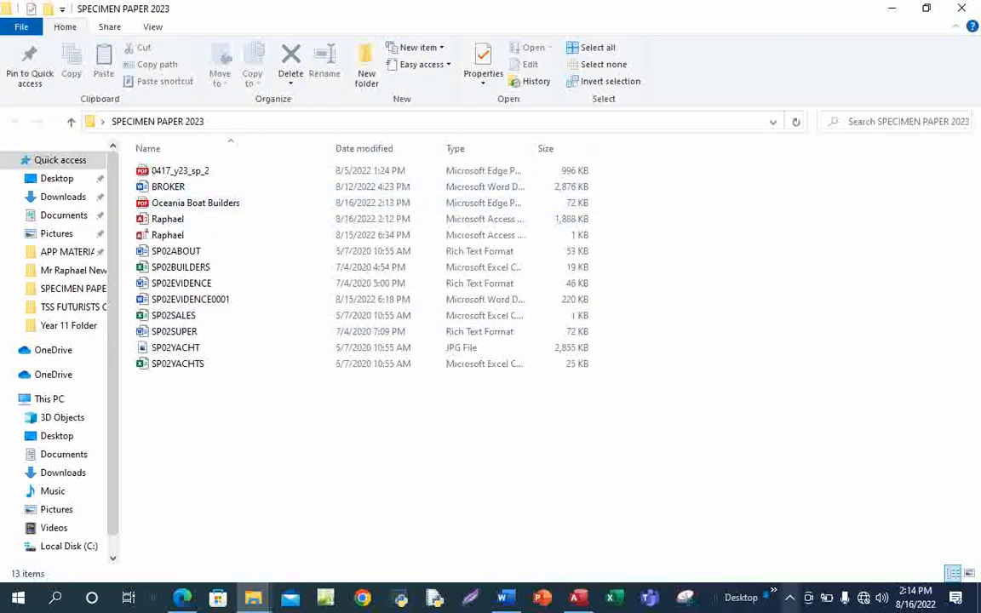
Capture the Oceania Boat Builders.pdf file row with Lightshot and copy the screenshot.
{"action": "left_click", "coordinate": [789, 599]}
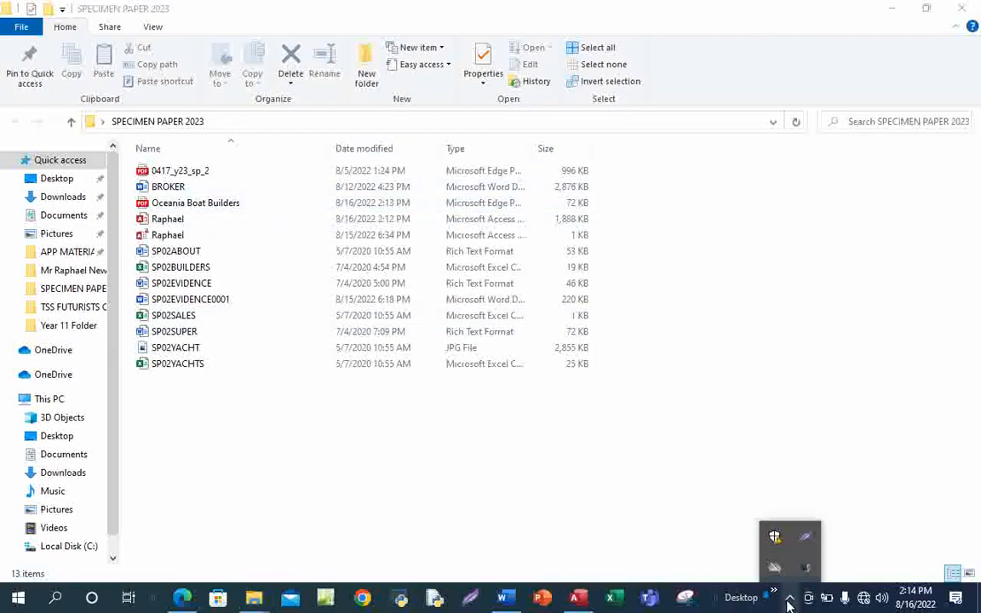
{"action": "left_click", "coordinate": [804, 536]}
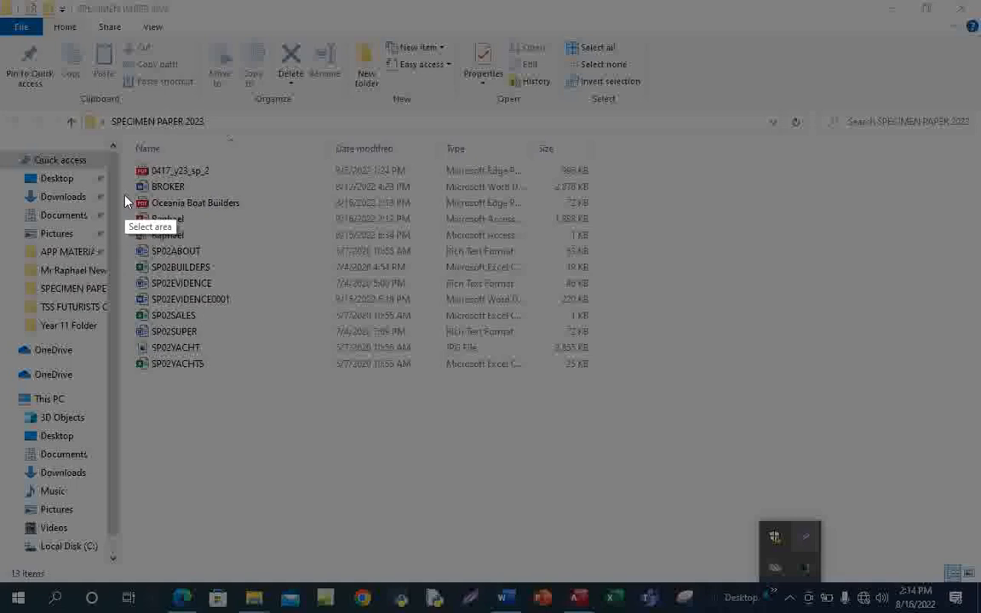
{"action": "left_click_drag", "start_coordinate": [123, 194], "coordinate": [604, 210]}
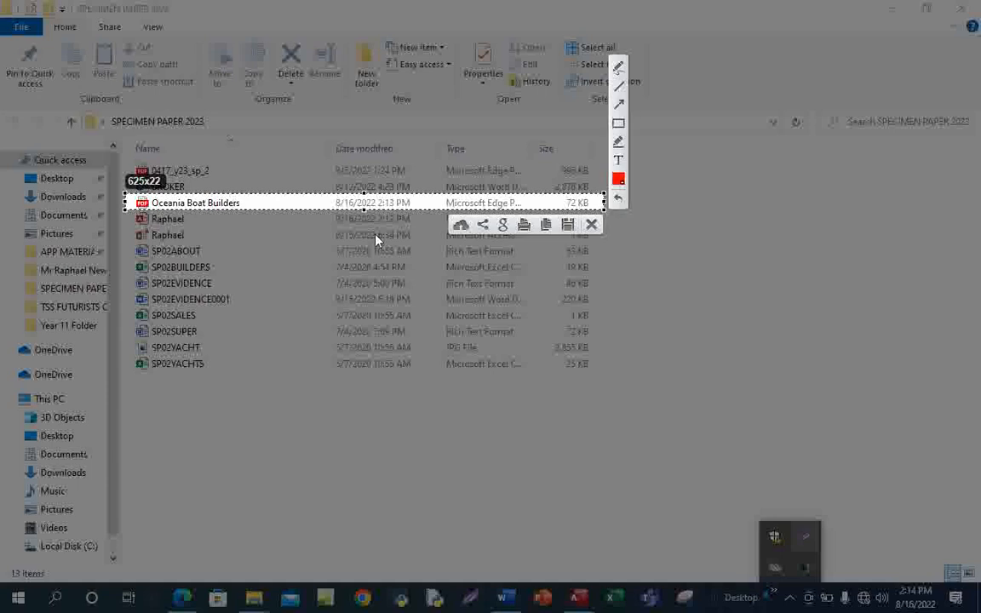
{"action": "left_click", "coordinate": [546, 225]}
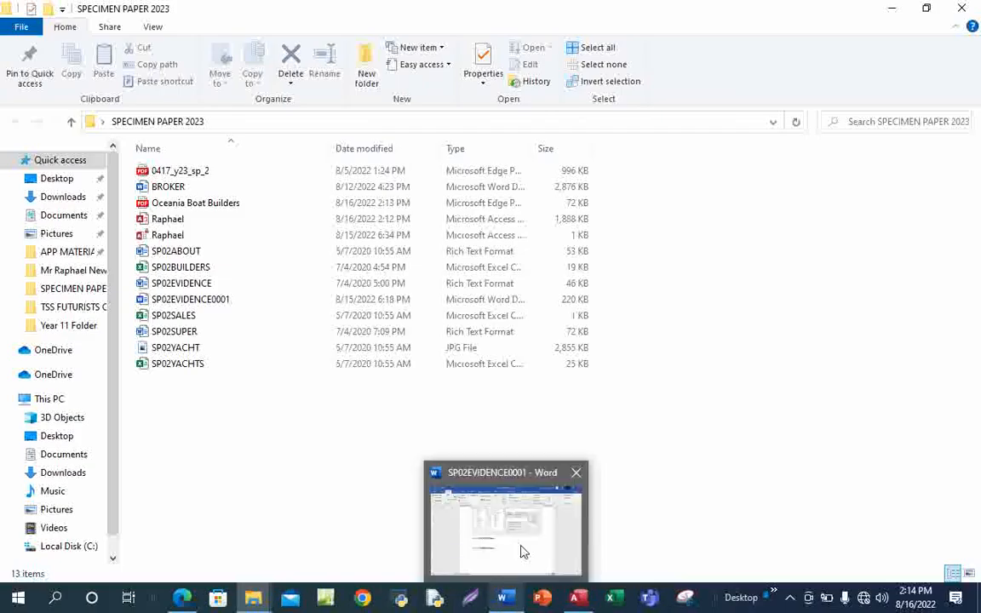
Paste the PDF file-row screenshot under Step 24 – EVIDENCE 8 in SP02EVIDENCE0001 and save.
{"action": "left_click", "coordinate": [518, 549]}
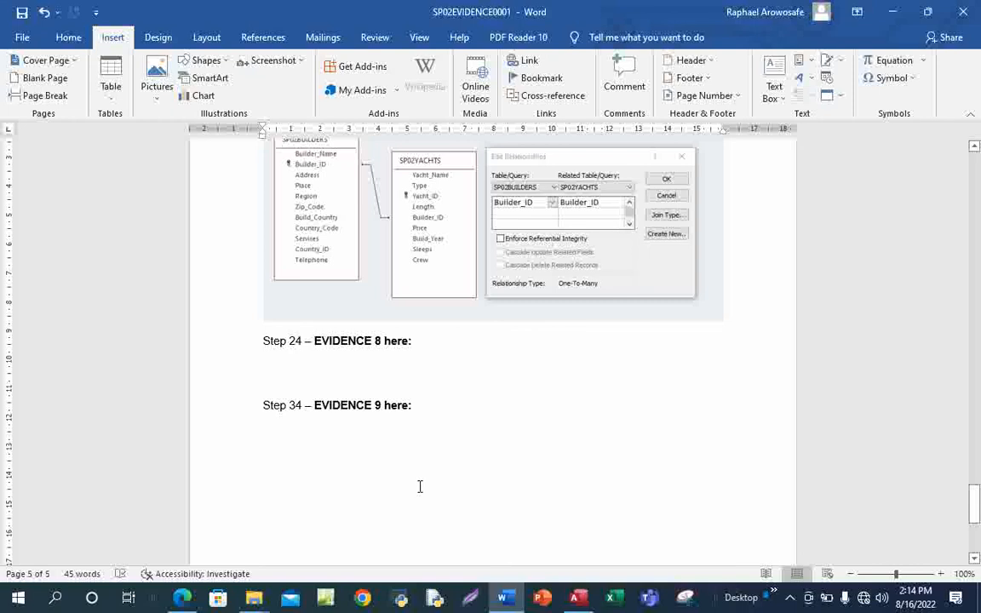
{"action": "key", "text": "ctrl+v"}
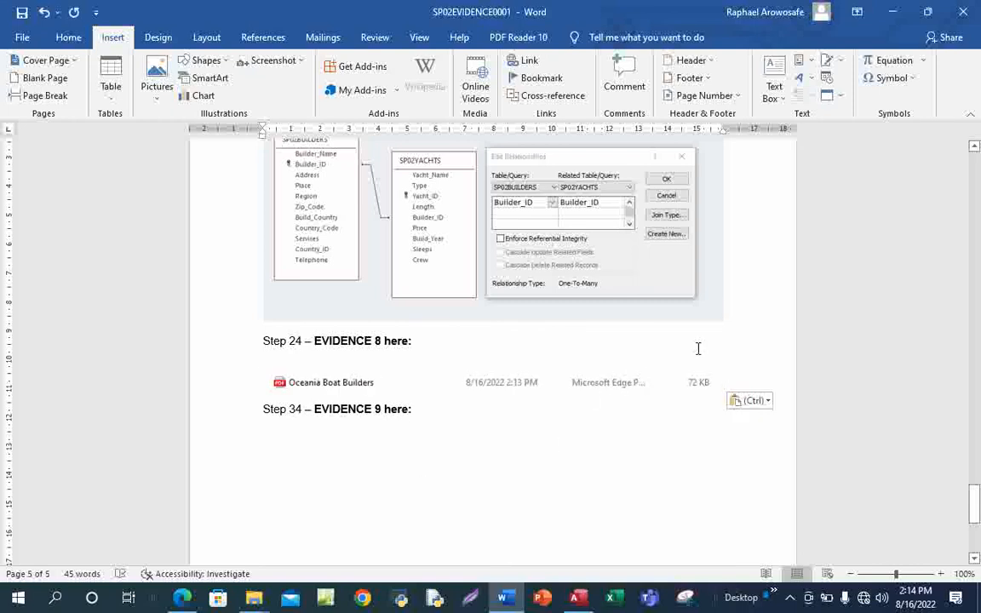
{"action": "left_click", "coordinate": [21, 14]}
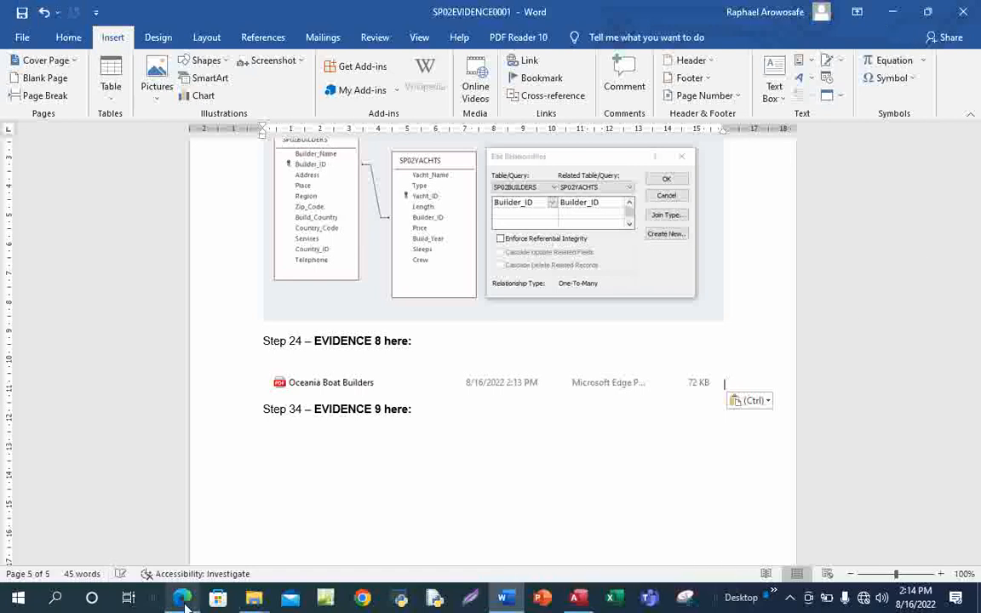
Draw a blue check mark beside step 24's export-and-save instructions on the exam paper.
{"action": "left_click", "coordinate": [203, 545]}
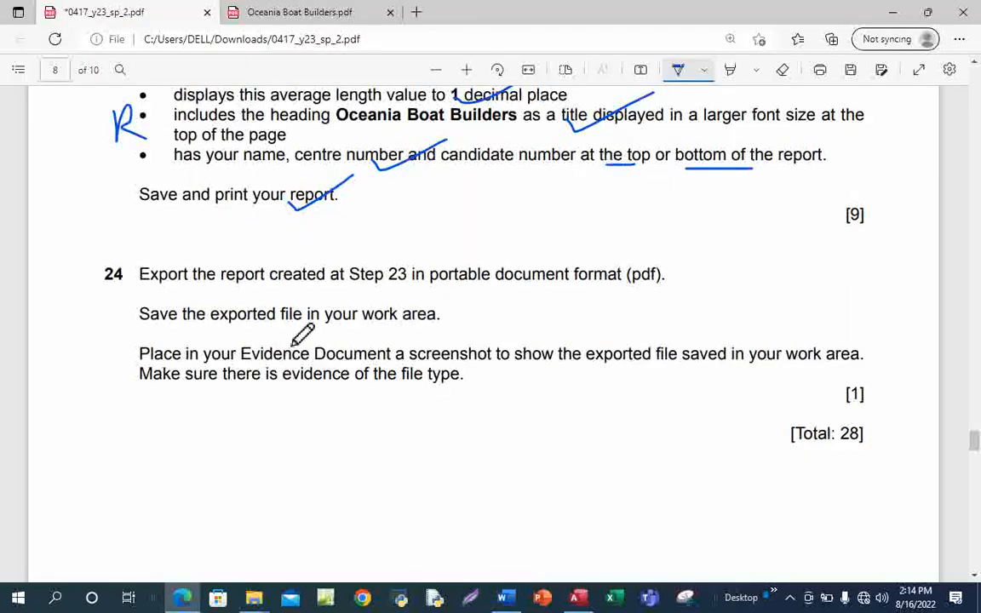
{"action": "mouse_move", "coordinate": [96, 291]}
{"action": "left_mouse_down"}
{"action": "mouse_move", "coordinate": [126, 322]}
{"action": "mouse_move", "coordinate": [200, 257]}
{"action": "left_mouse_up"}
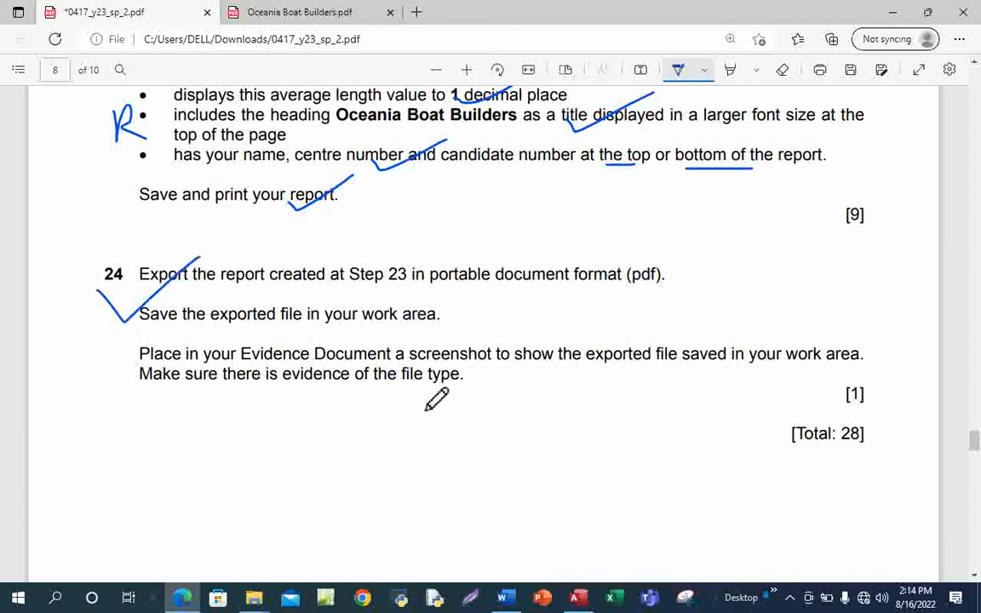